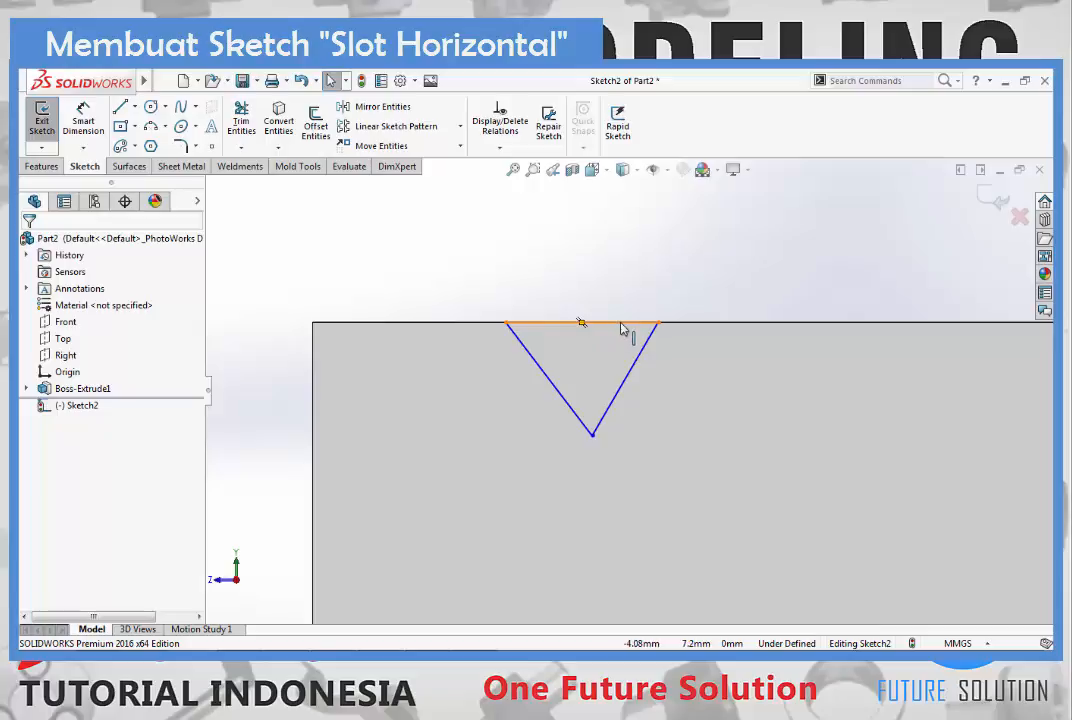
# - Add a Vertical relation between the midpoint of the triangle's top line and its bottom vertex
pyautogui.rightClick(620, 324)
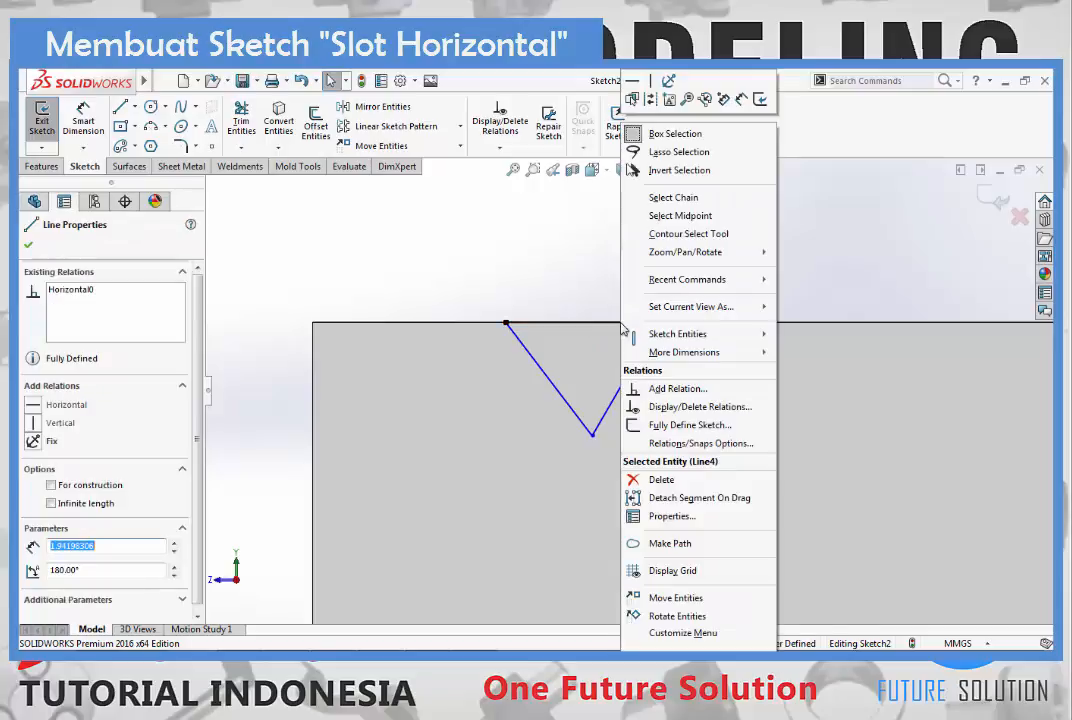
pyautogui.click(691, 222)
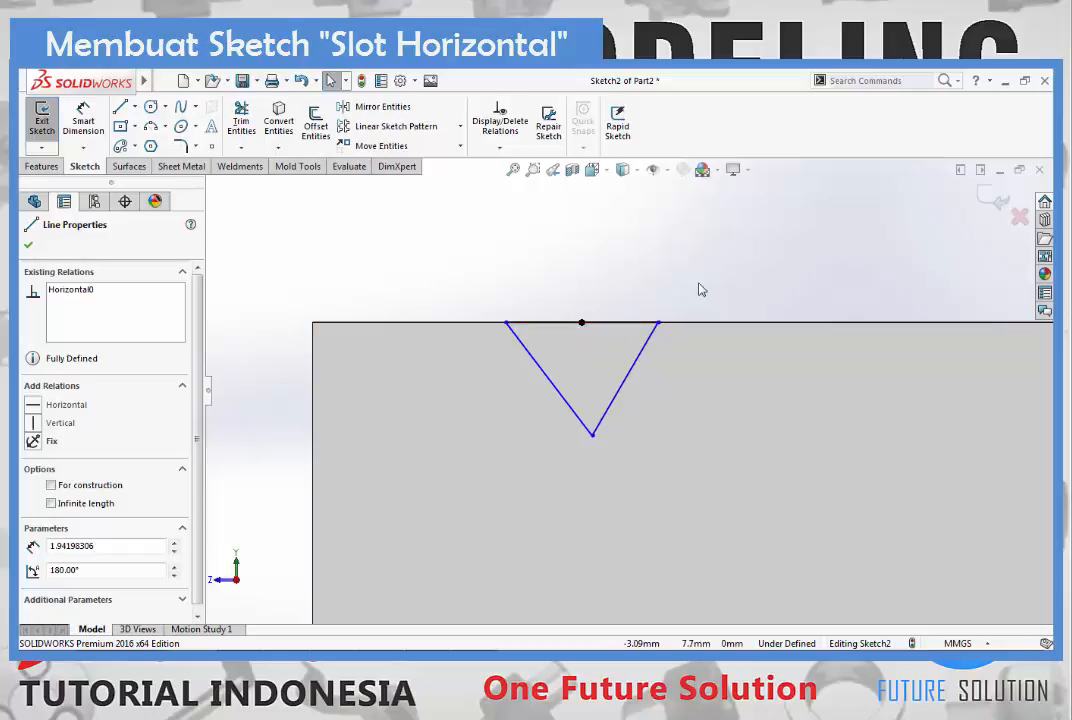
pyautogui.press('ctrl')
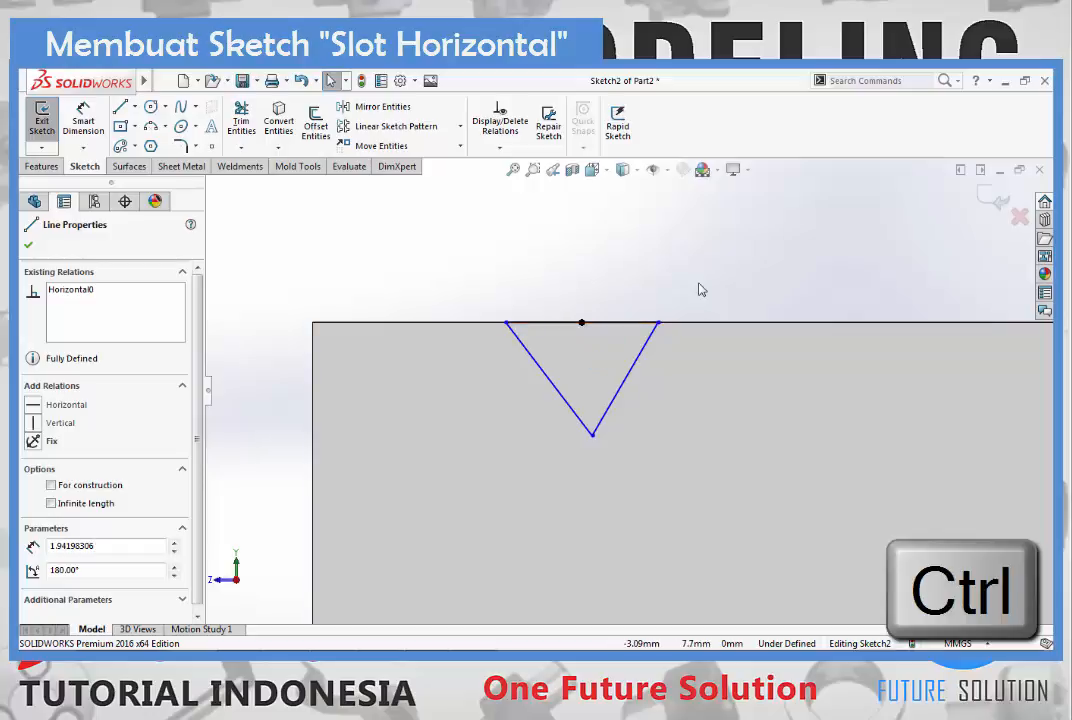
pyautogui.keyDown('ctrl'); pyautogui.click(592, 438); pyautogui.keyUp('ctrl')
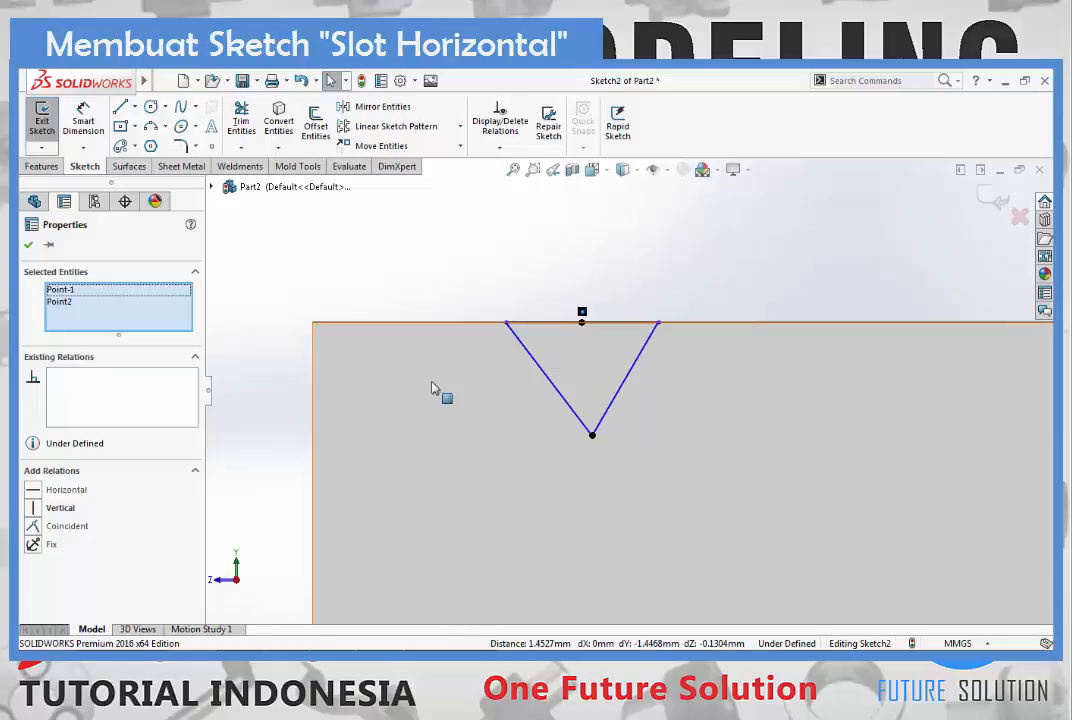
pyautogui.click(40, 511)
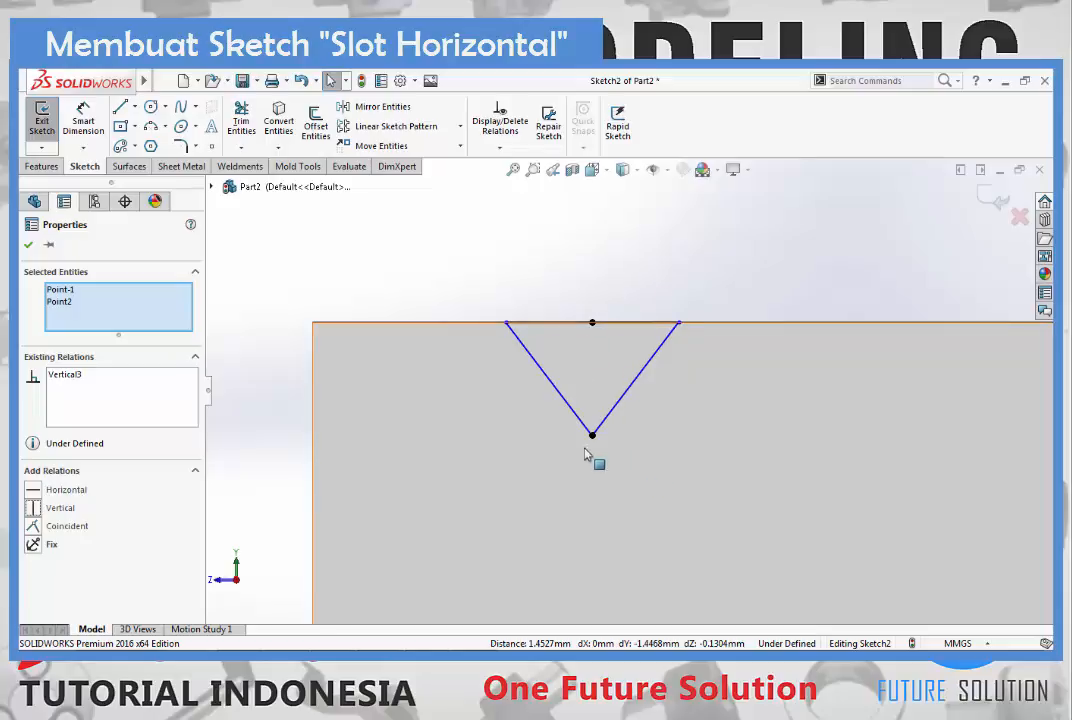
pyautogui.press('Escape')
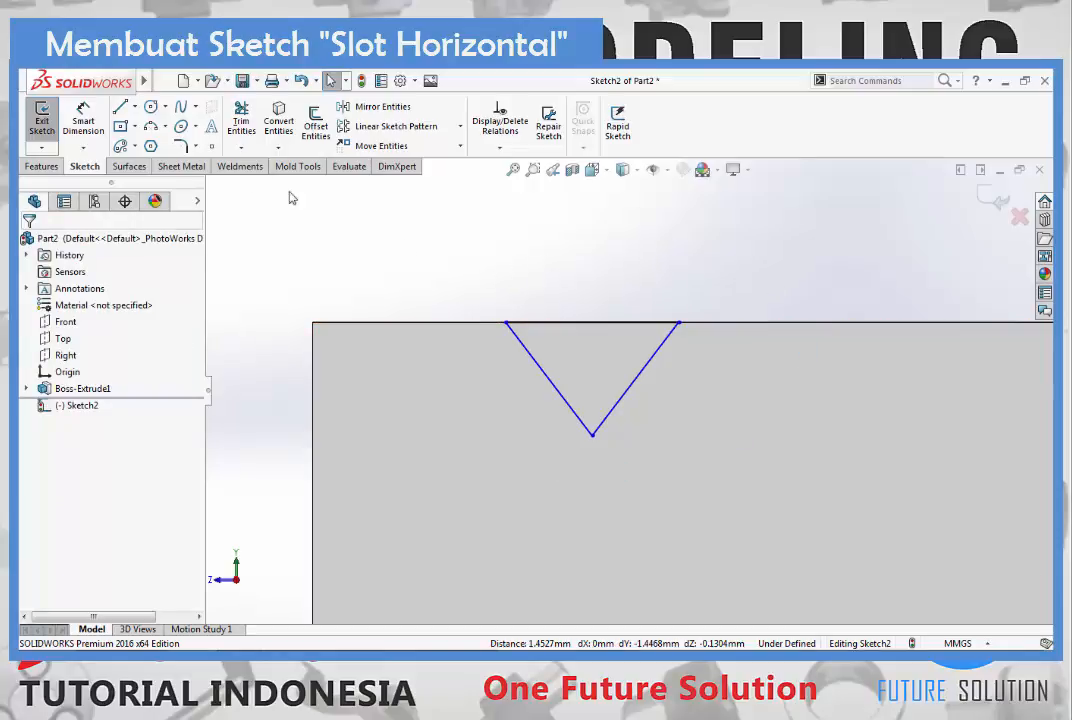
# - Dimension the triangle's top line to 4 mm
pyautogui.click(83, 135)
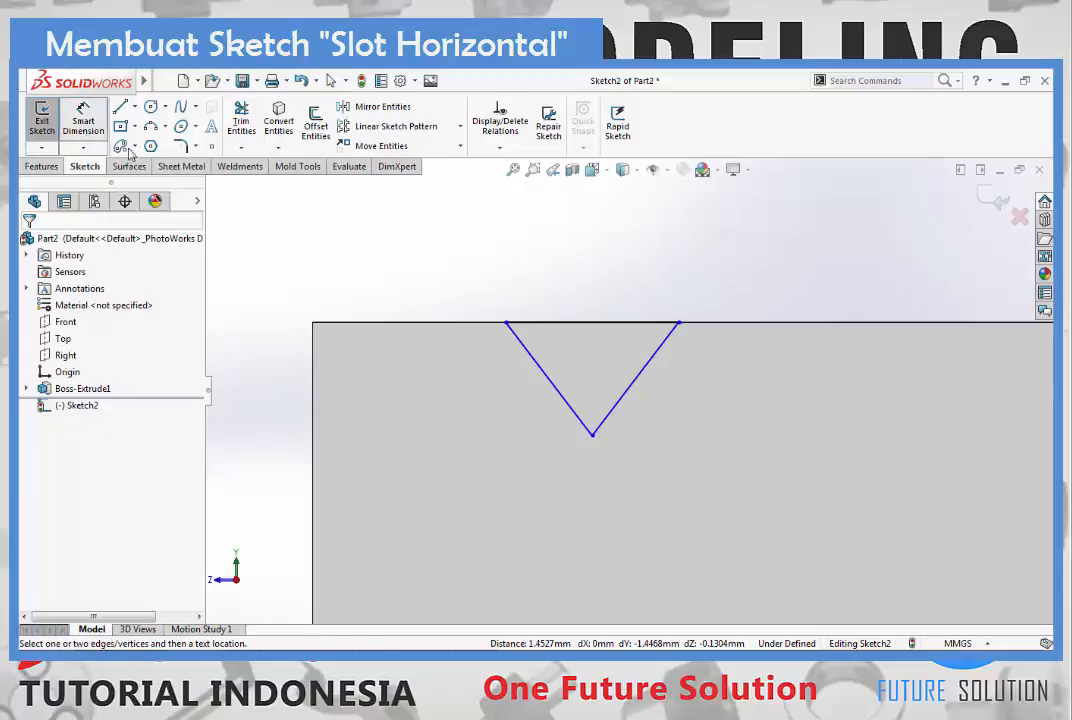
pyautogui.click(548, 323)
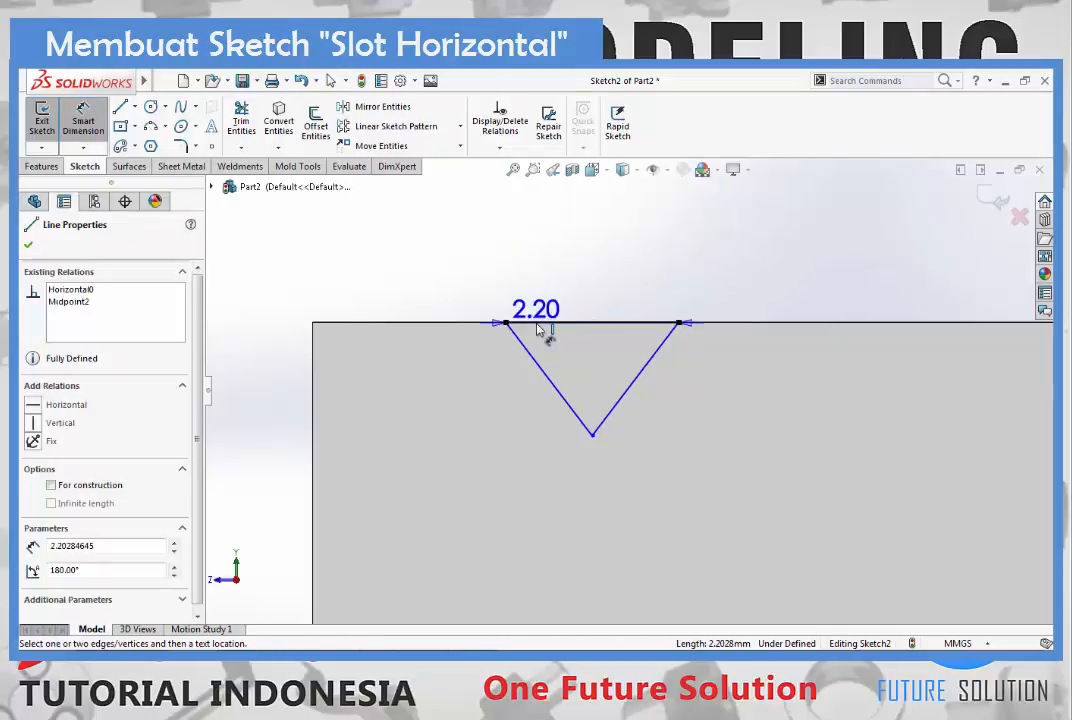
pyautogui.click(585, 278)
pyautogui.write('4')
pyautogui.press('Return')
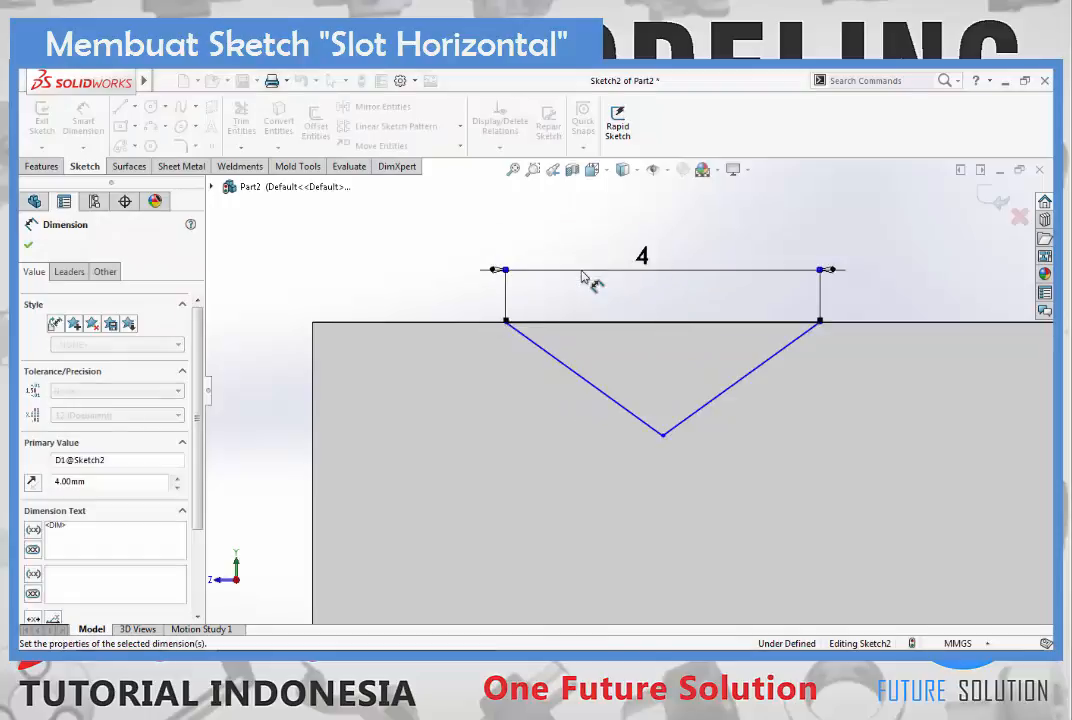
# - Dimension the horizontal distance from the block face's left edge to the triangle's bottom vertex as 4.7 mm
pyautogui.click(314, 345)
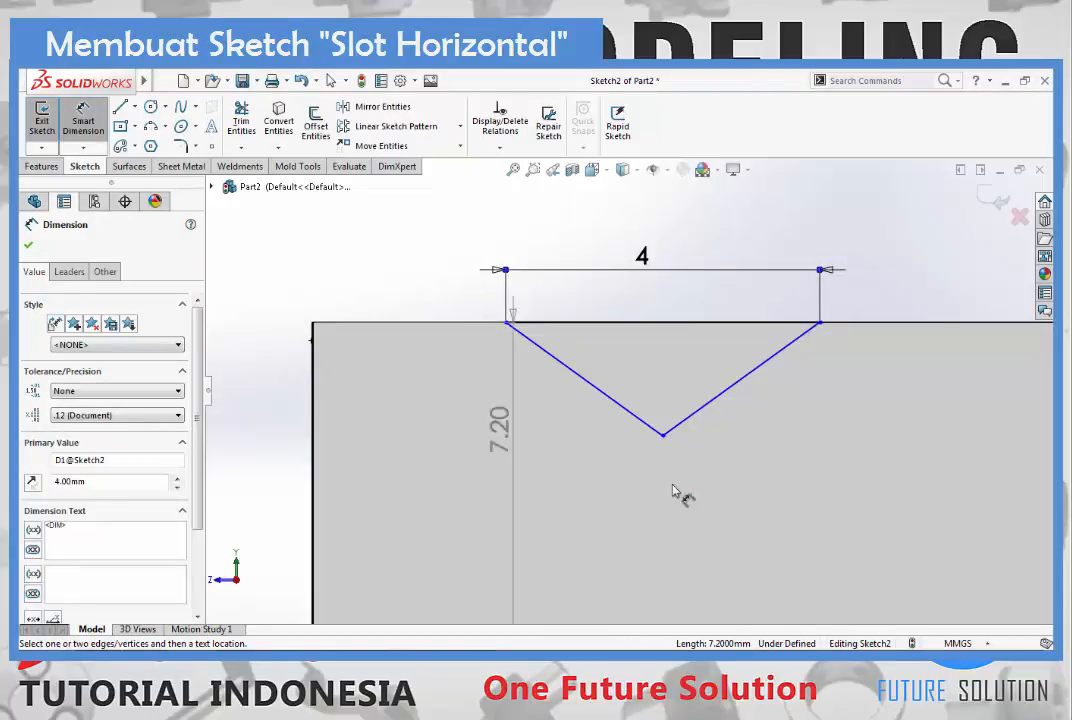
pyautogui.click(662, 436)
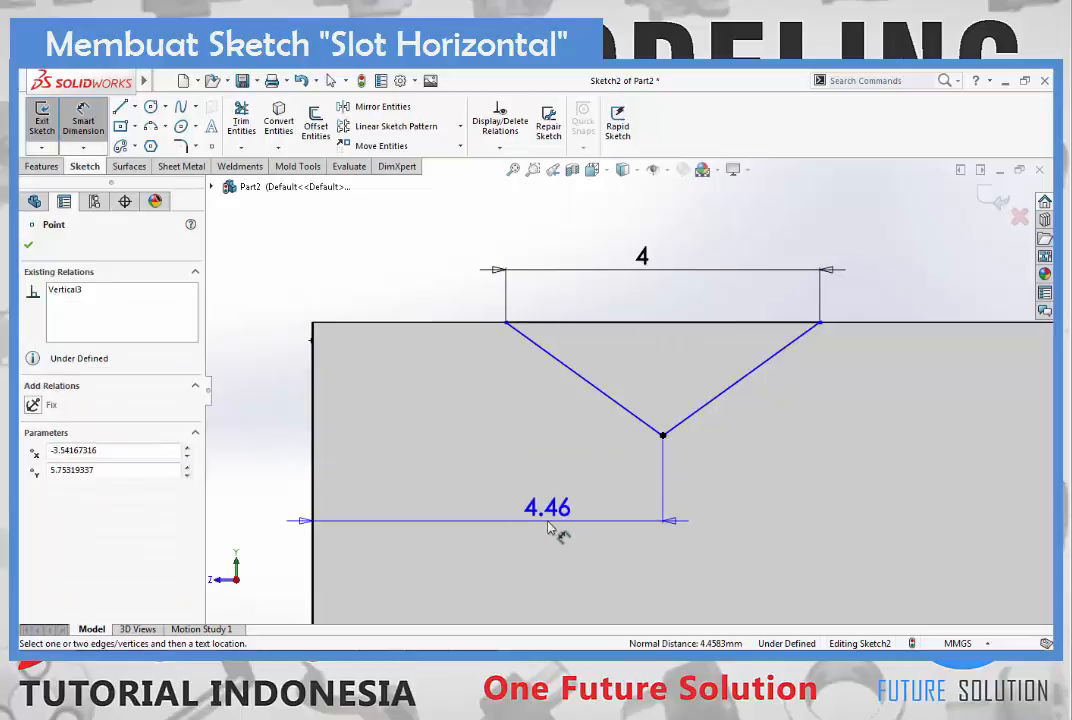
pyautogui.click(548, 528)
pyautogui.write('4.7')
pyautogui.press('Return')
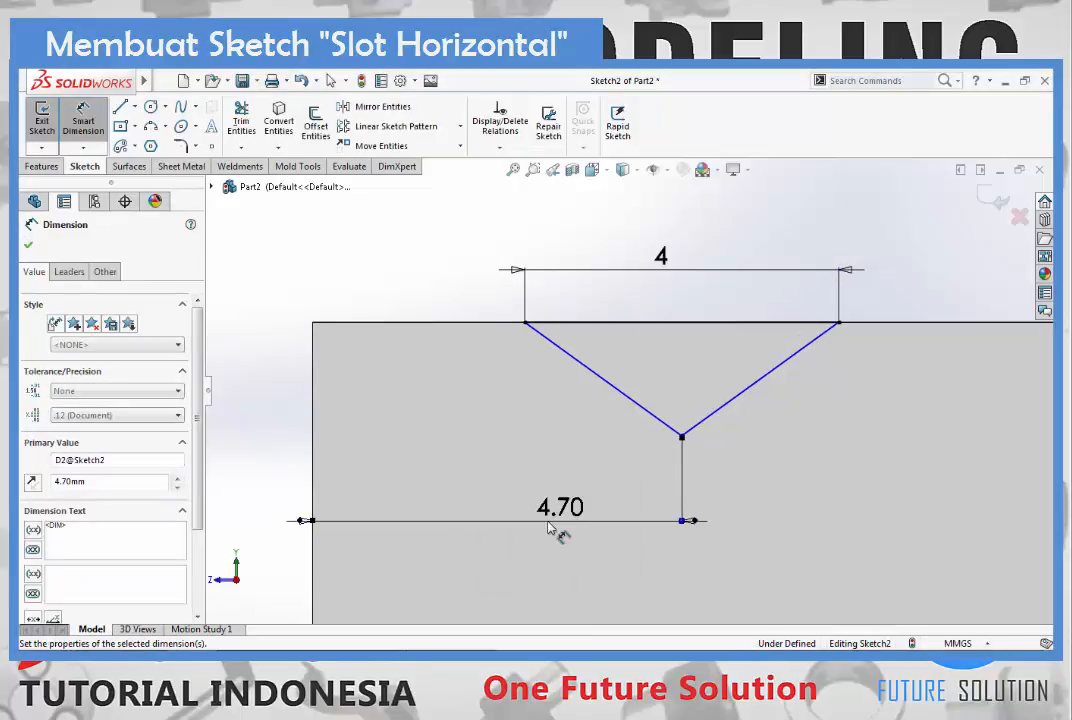
# - Dimension the height of the triangle's bottom vertex above the block face's bottom edge as 5.7 mm
pyautogui.scroll(5, 658, 522)
pyautogui.scroll(-2, 633, 388)
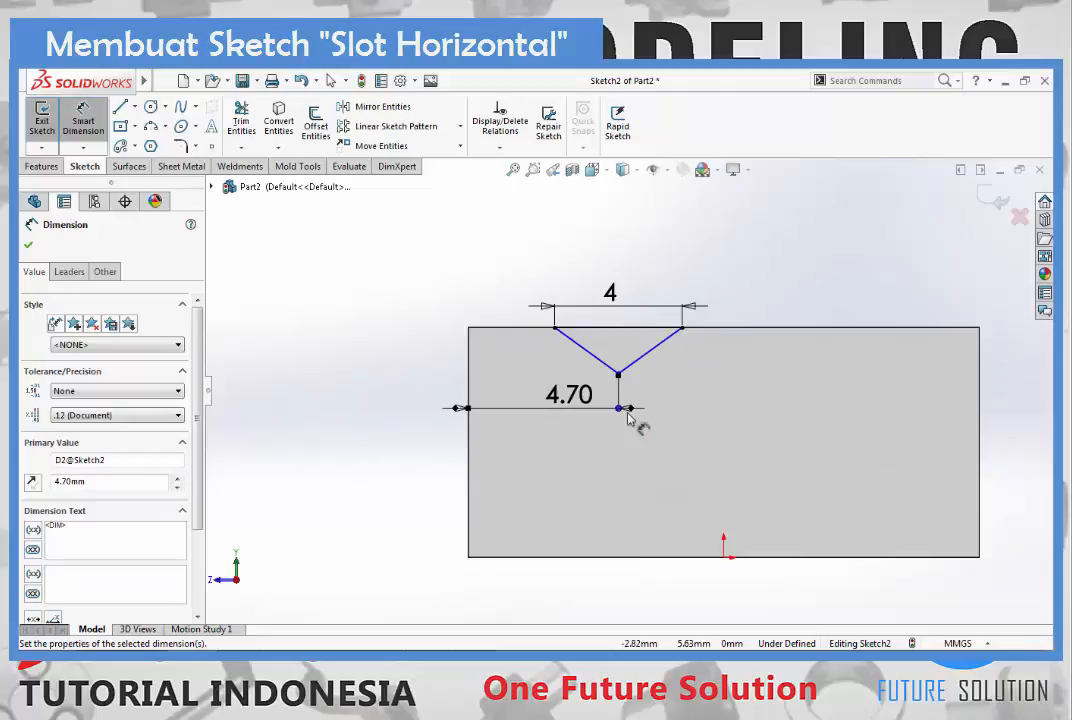
pyautogui.click(615, 559)
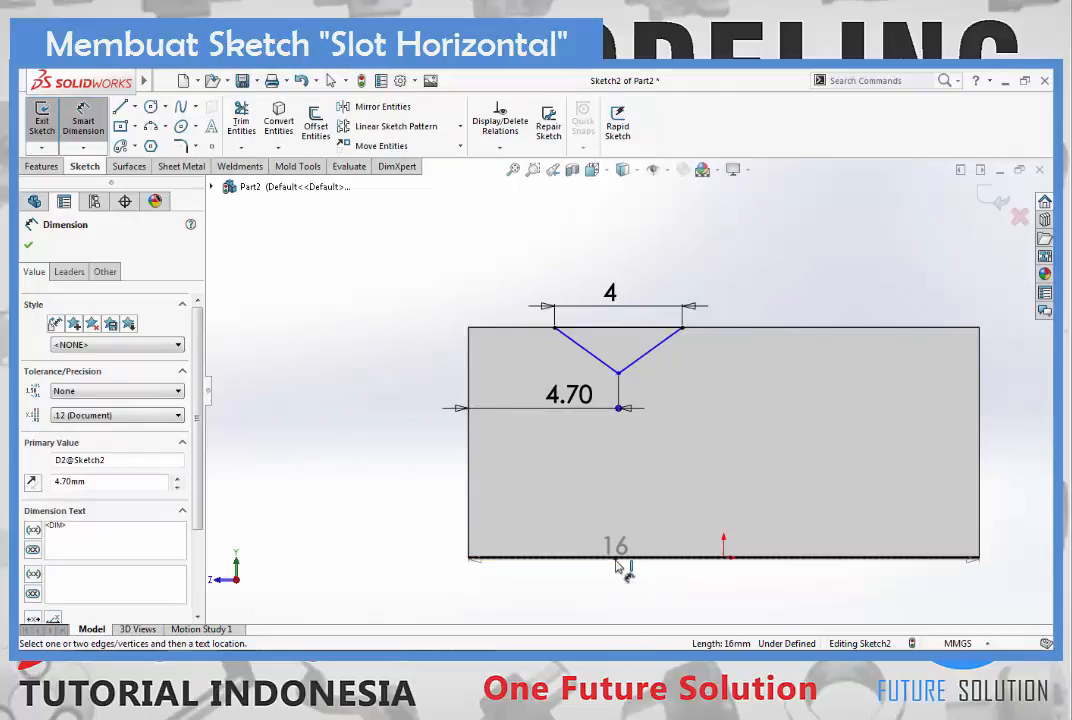
pyautogui.click(618, 373)
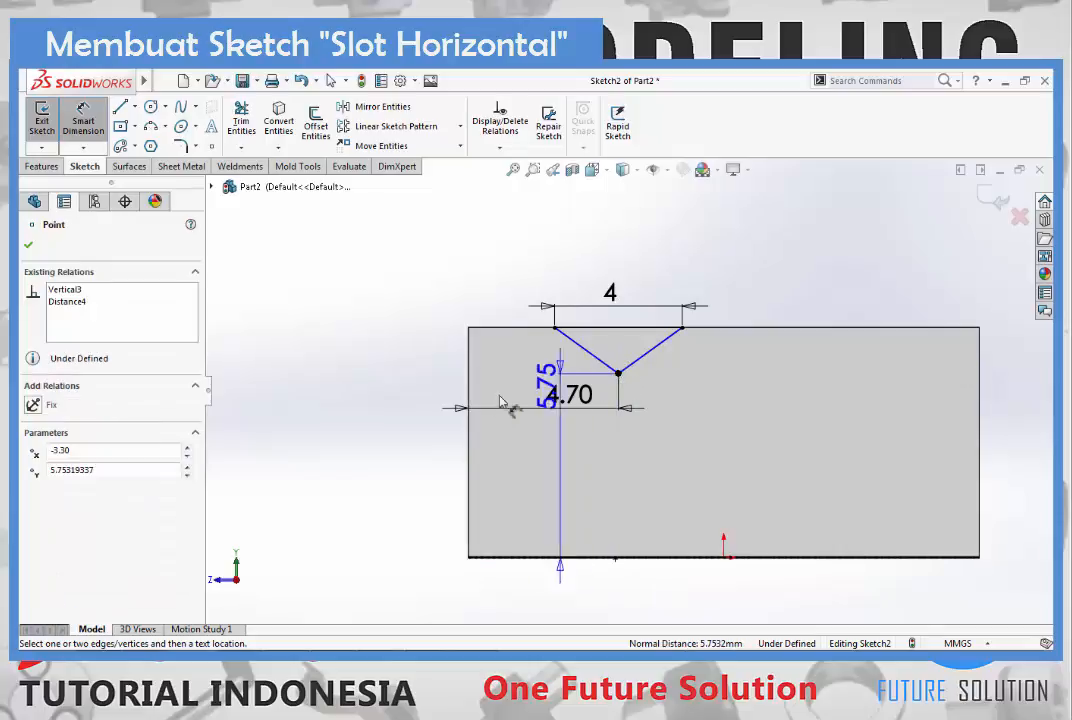
pyautogui.click(405, 436)
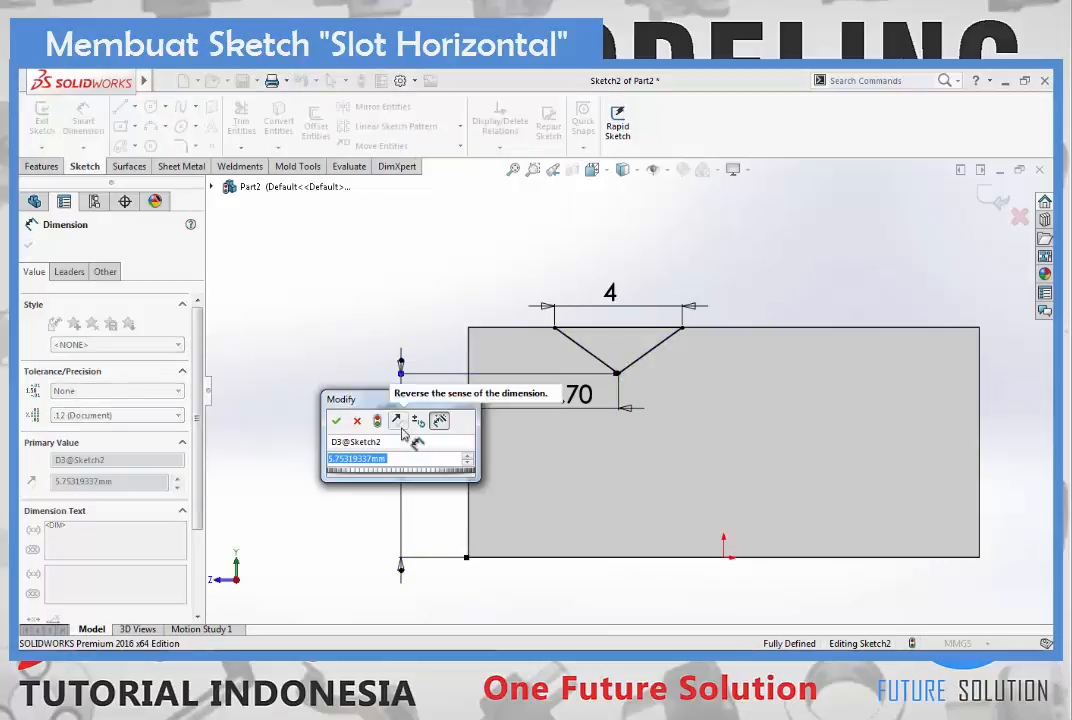
pyautogui.write('5.7')
pyautogui.press('Return')
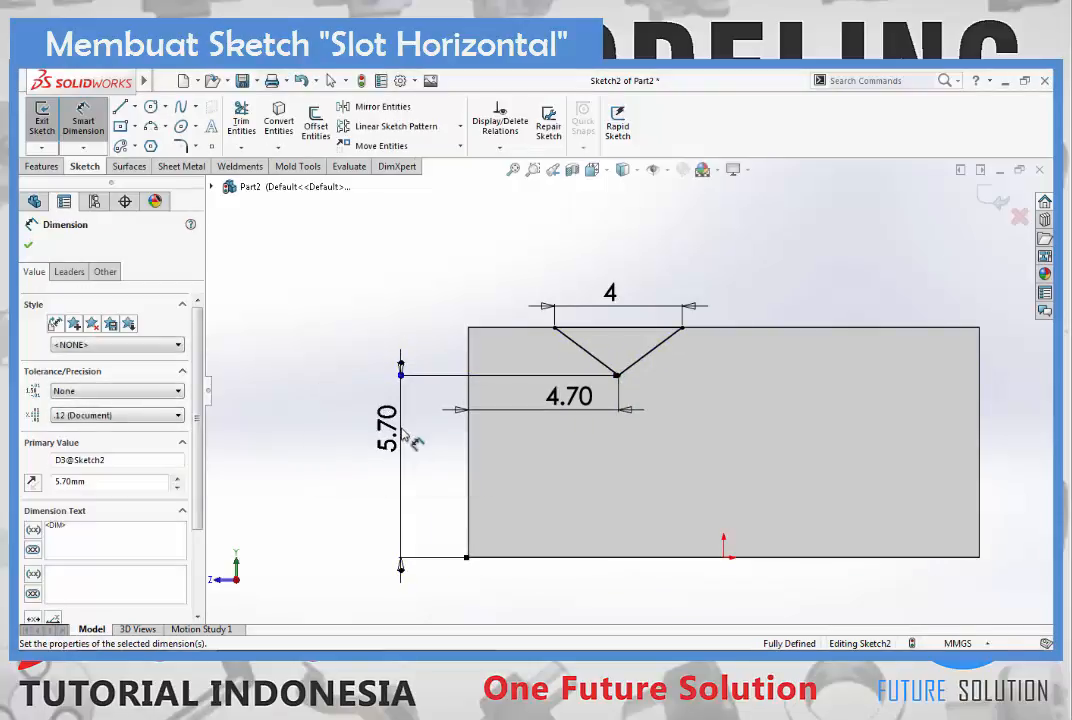
pyautogui.press('Escape')
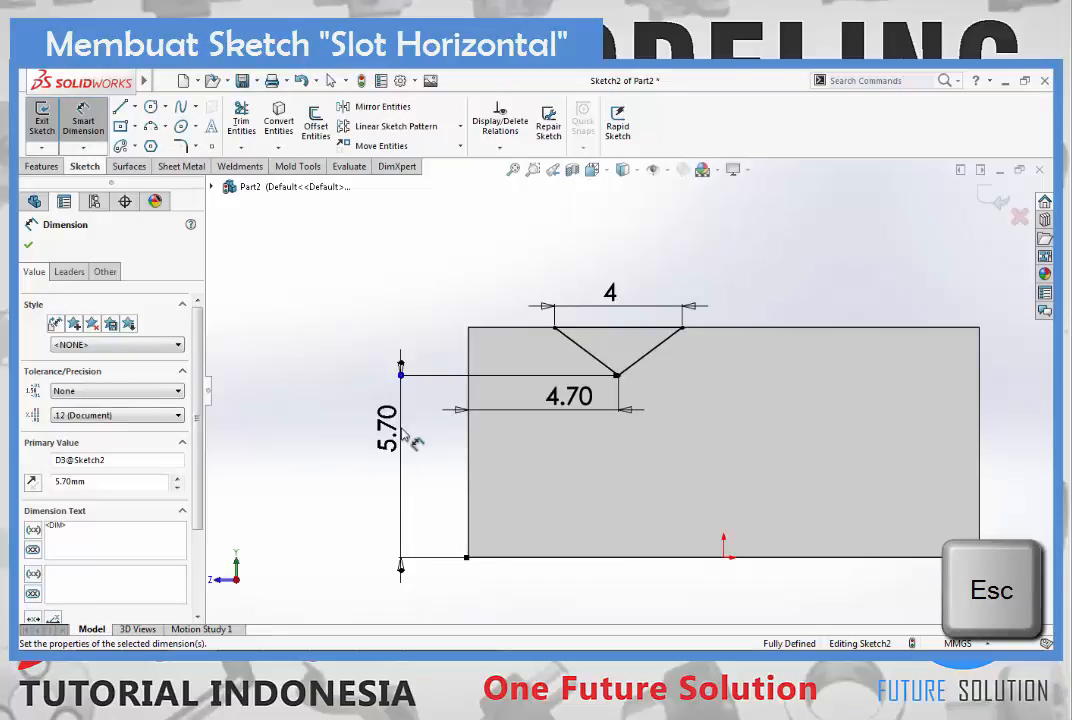
pyautogui.press('Escape')
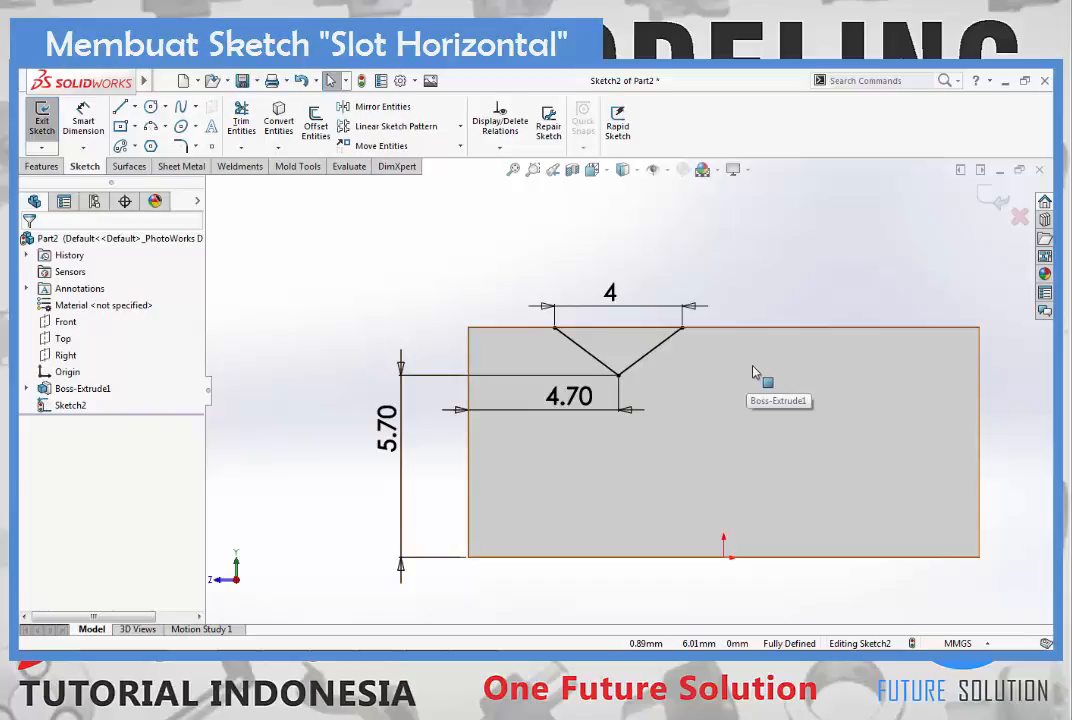
# - Close the sketch and cut the triangular profile along the block's length with an Extruded Cut set to Through All
pyautogui.click(983, 197)
pyautogui.hotkey('ctrl', '7')
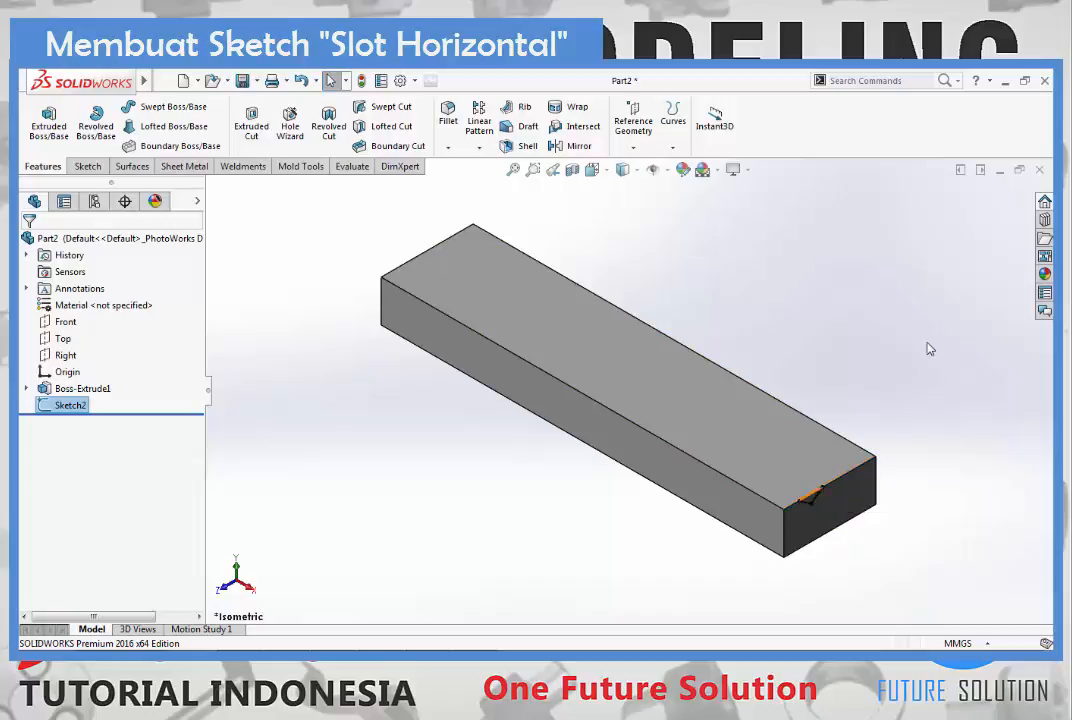
pyautogui.click(255, 146)
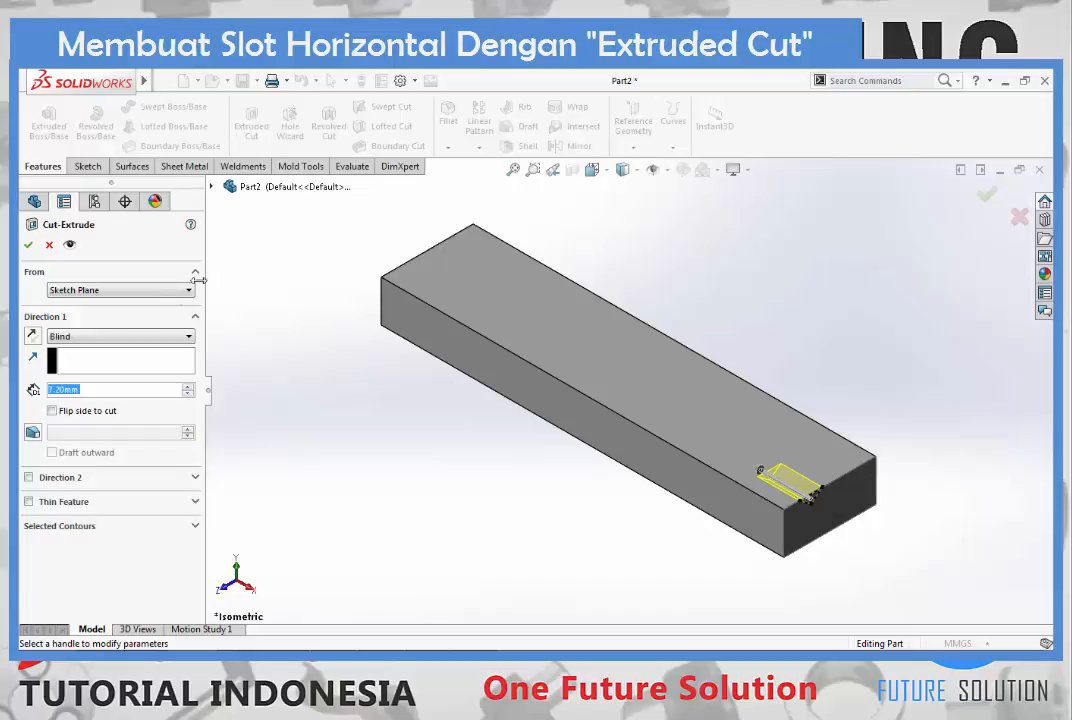
pyautogui.click(80, 338)
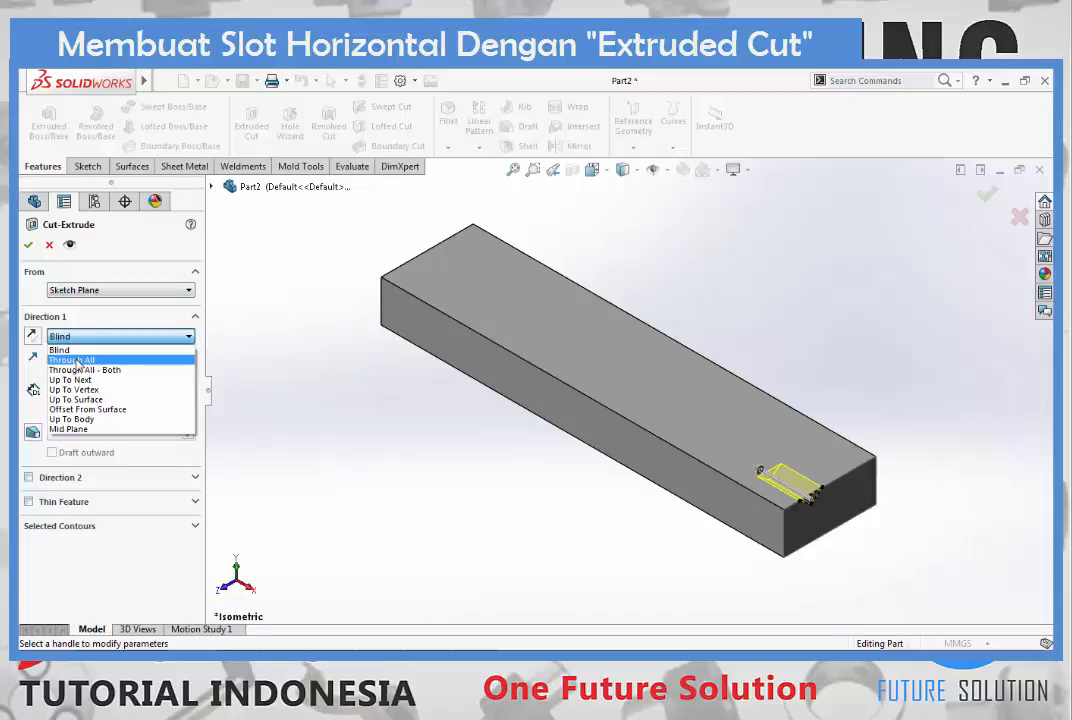
pyautogui.click(78, 360)
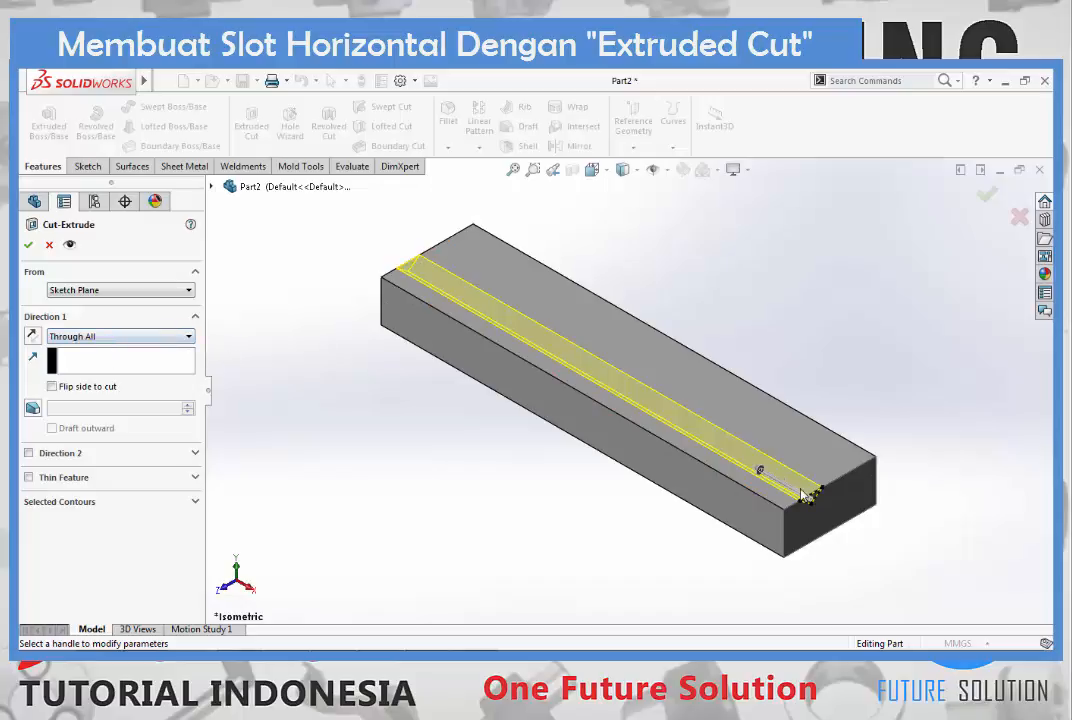
pyautogui.click(28, 245)
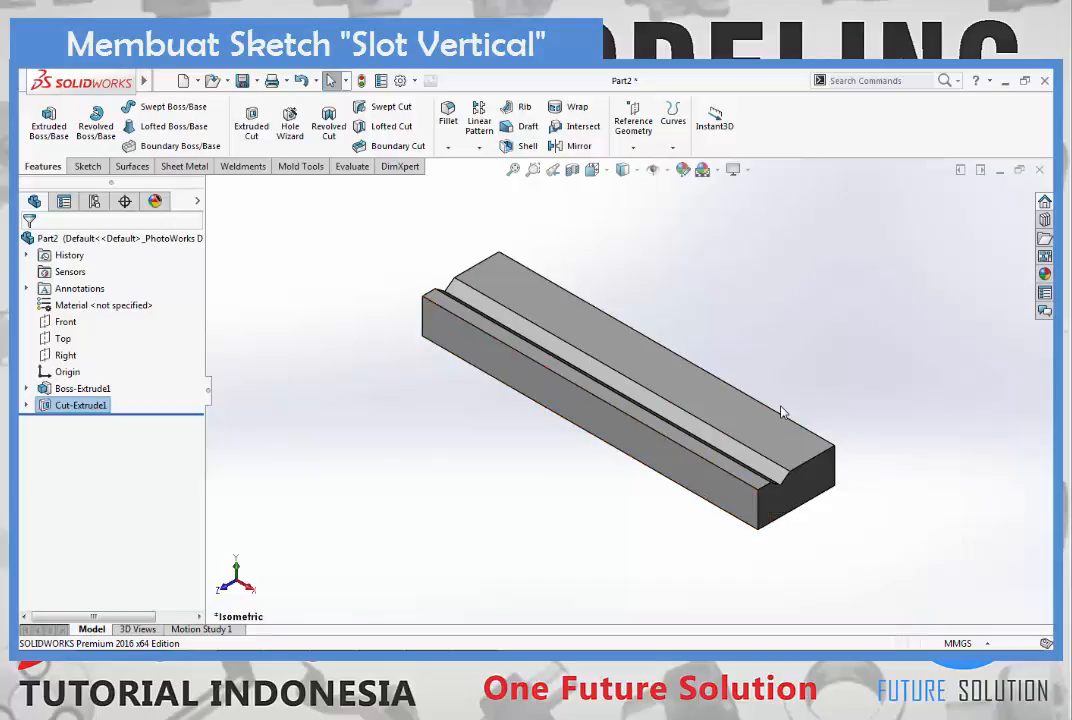
# - Start a new sketch on the block's long side face next to the slot, viewed normal to the face
pyautogui.rightClick(648, 458)
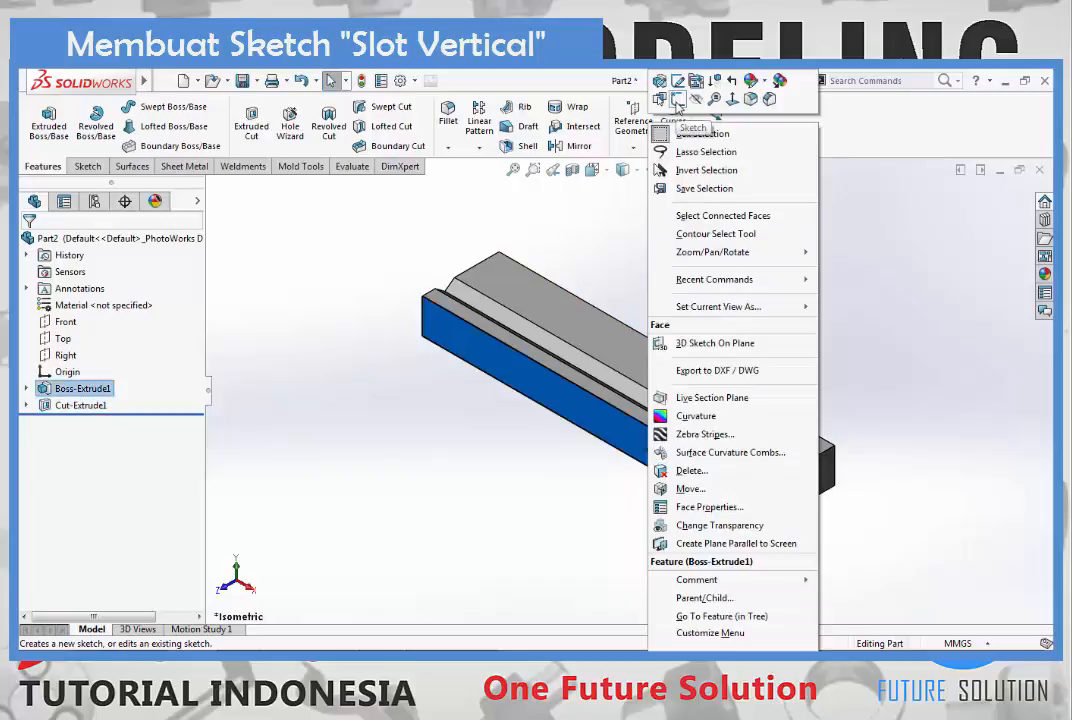
pyautogui.click(676, 100)
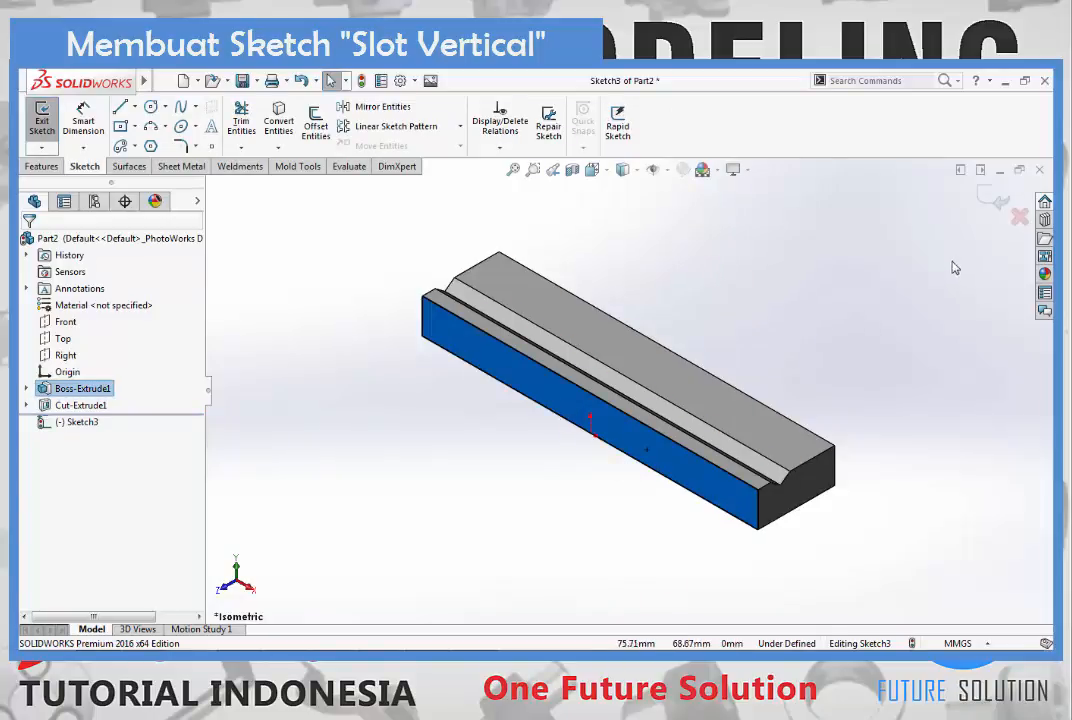
pyautogui.hotkey('ctrl', '8')
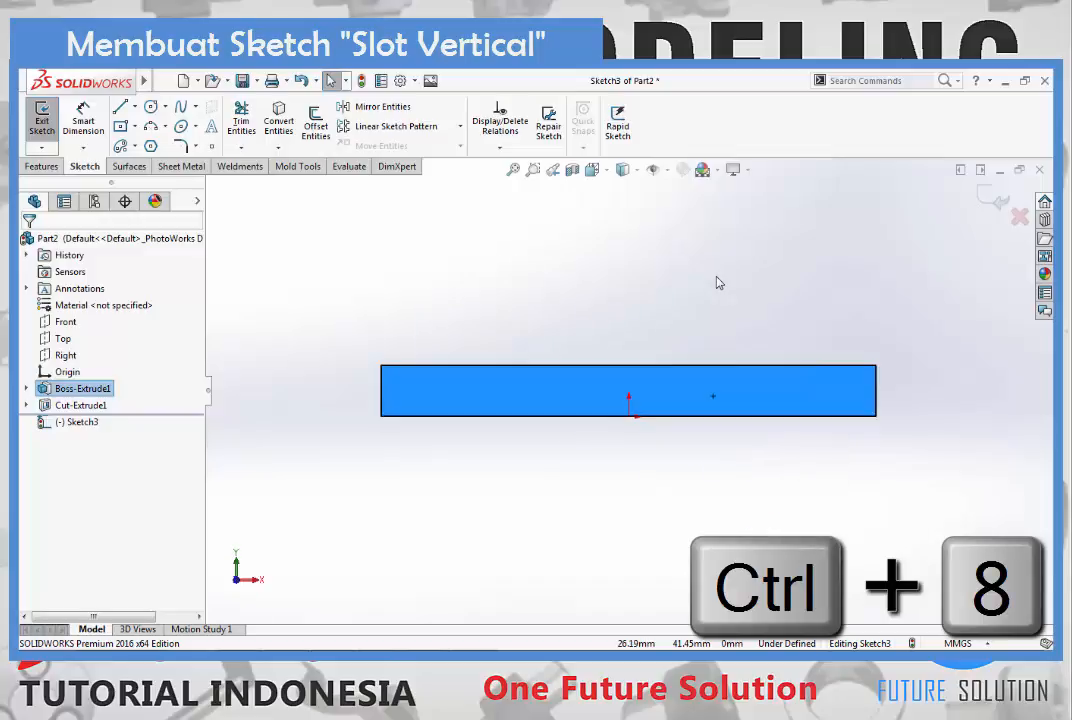
pyautogui.press('Escape')
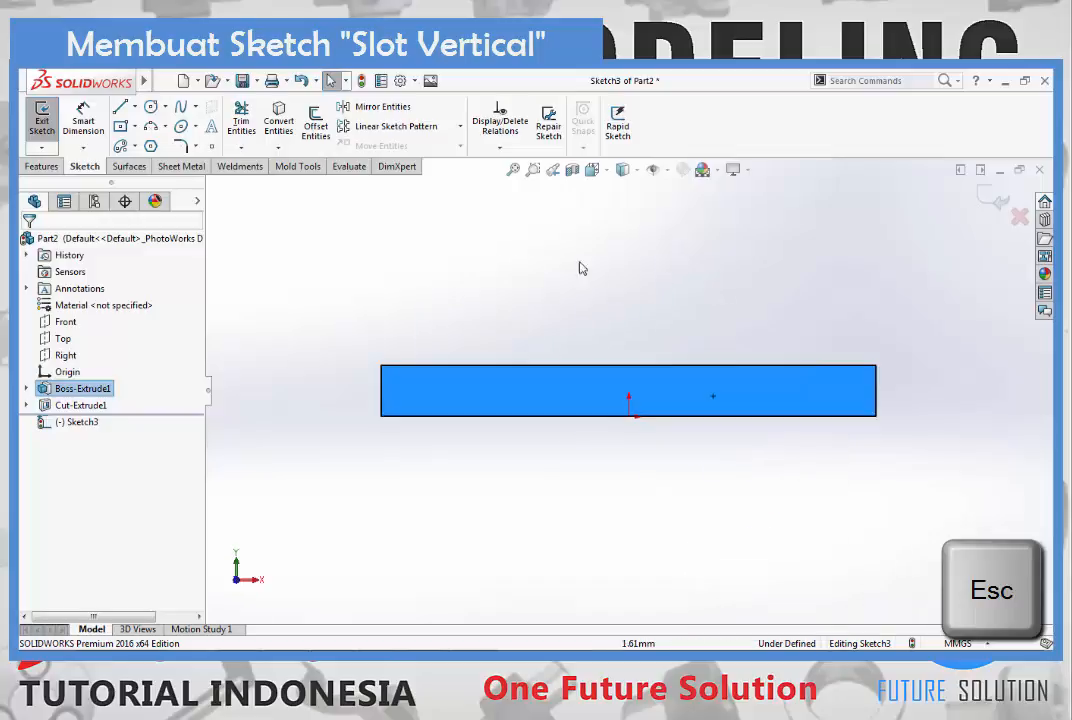
pyautogui.click(898, 363)
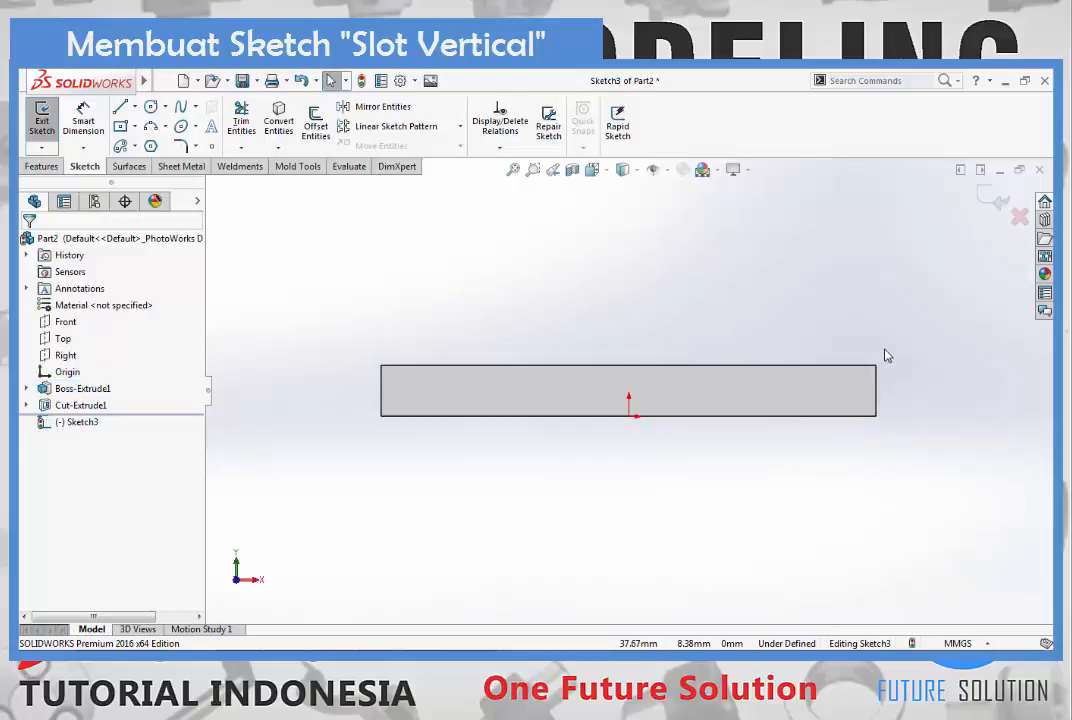
# - Sketch a closed downward-pointing triangle with lines, its base about 4.7 mm wide on the face's top edge near the right end
pyautogui.scroll(-3, 931, 392)
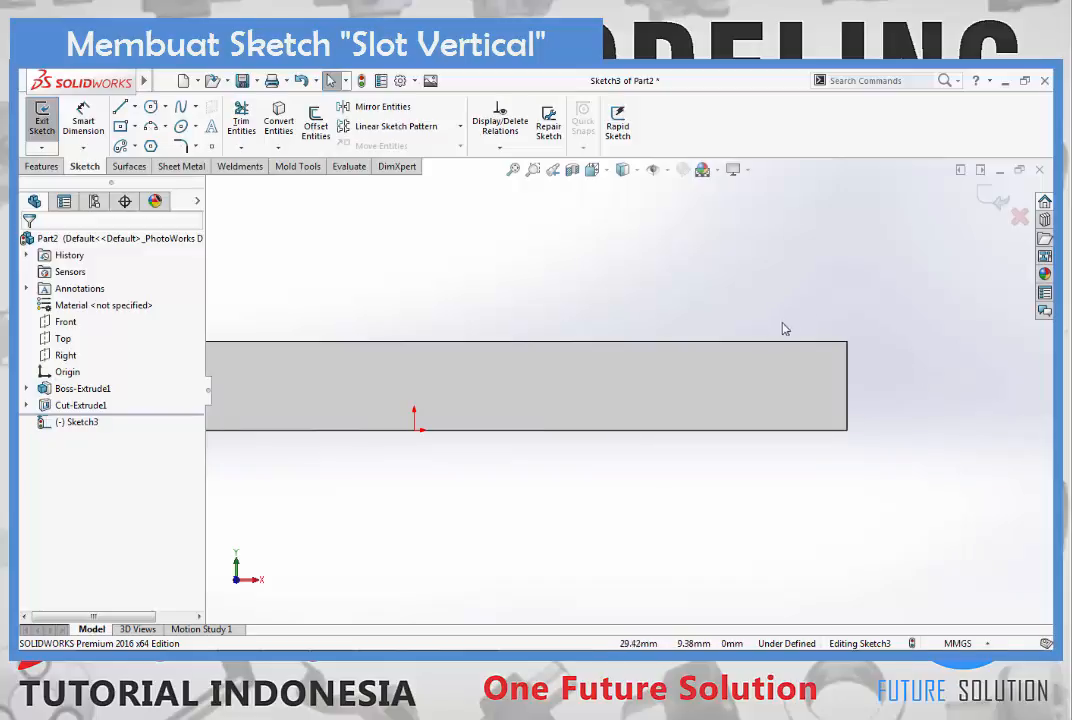
pyautogui.click(120, 106)
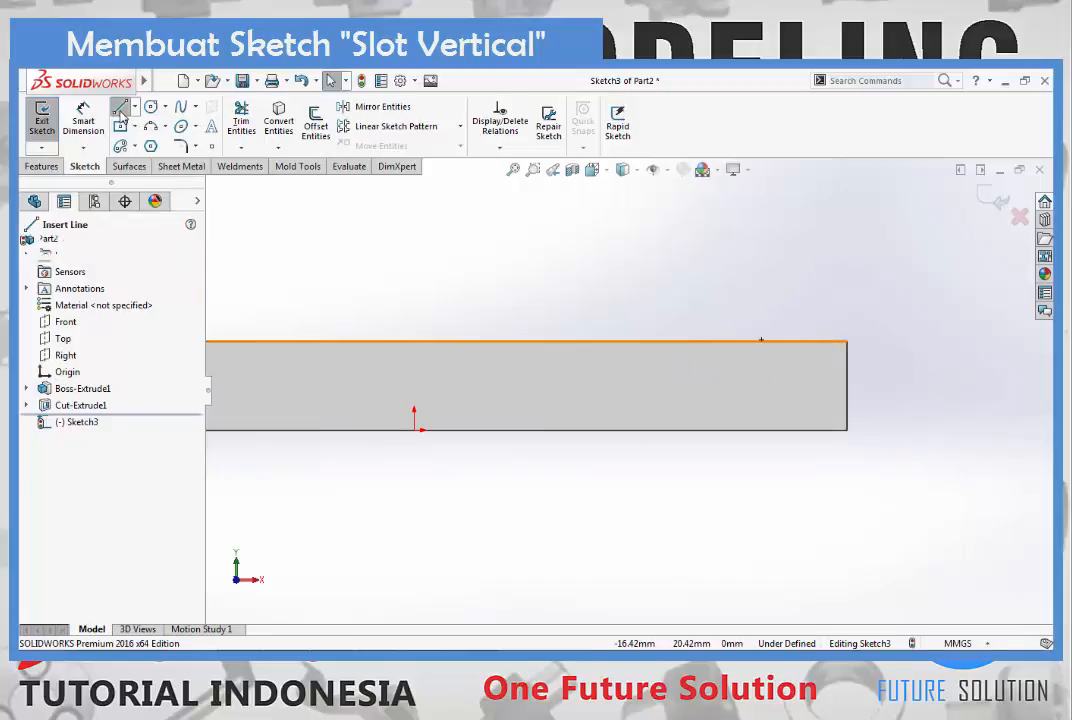
pyautogui.click(691, 342)
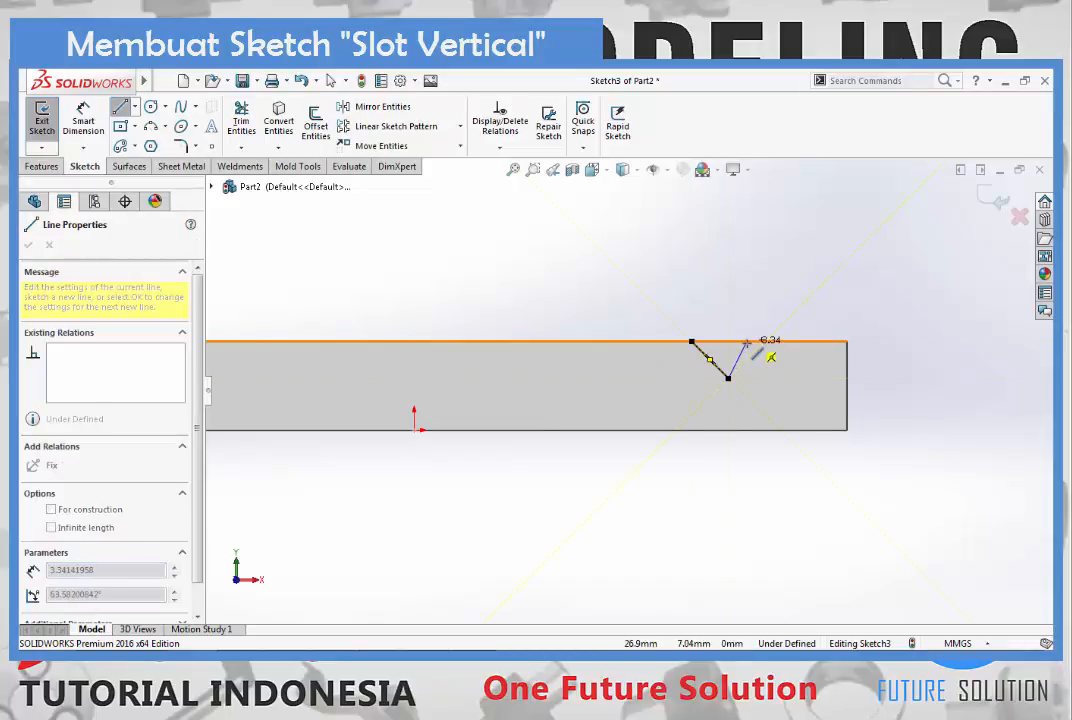
pyautogui.scroll(-5, 750, 343)
pyautogui.click(717, 350)
pyautogui.click(540, 350)
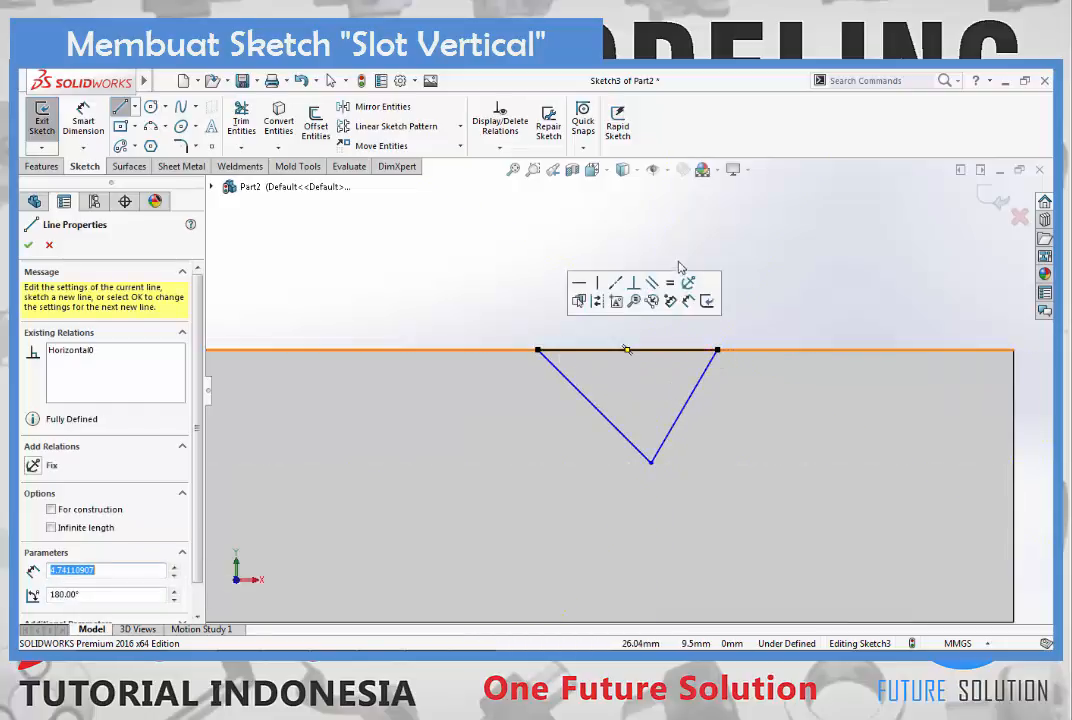
pyautogui.press('Escape')
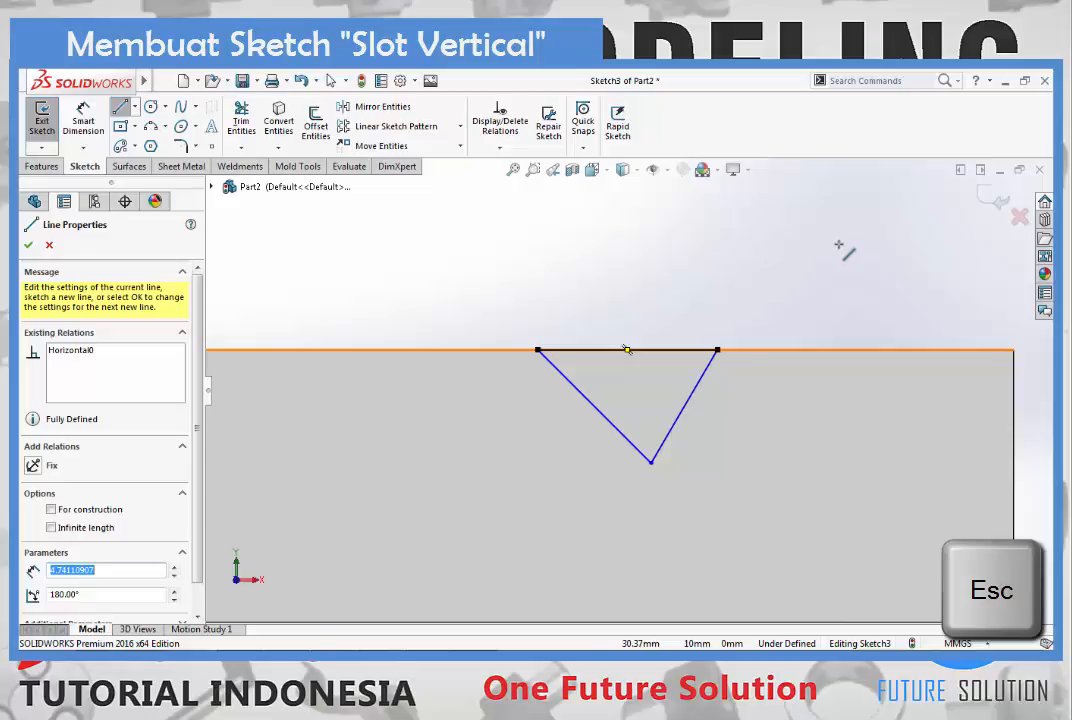
pyautogui.press('Escape')
pyautogui.scroll(1, 735, 319)
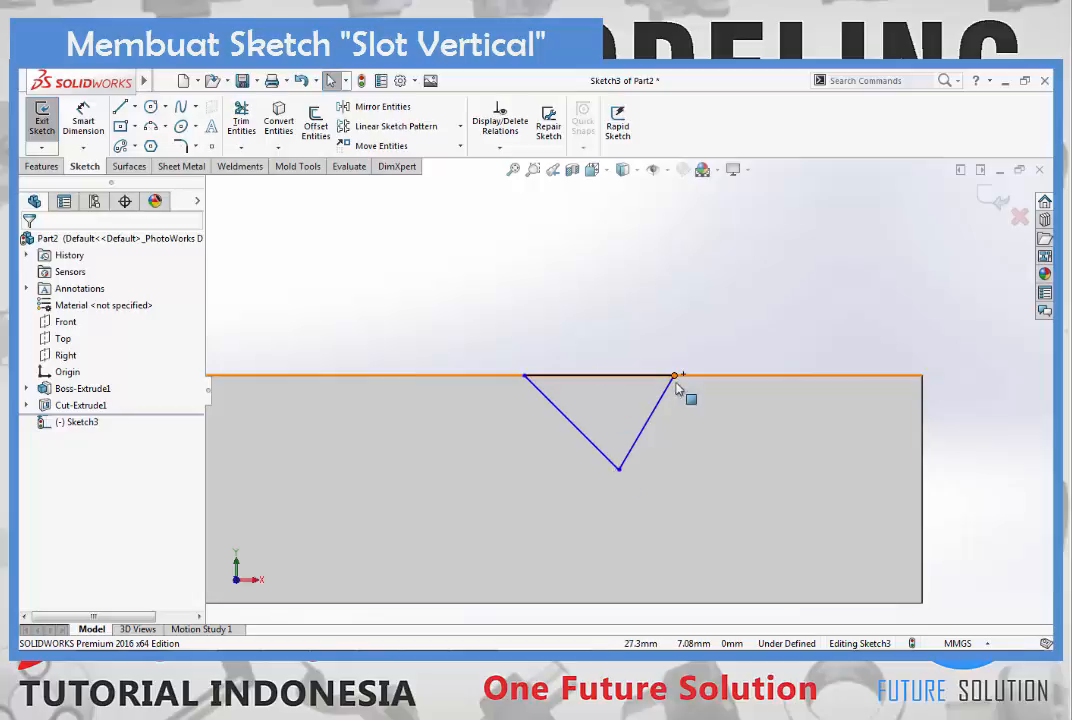
# - Add a Vertical relation between the midpoint of the triangle's base and its bottom vertex
pyautogui.click(600, 376)
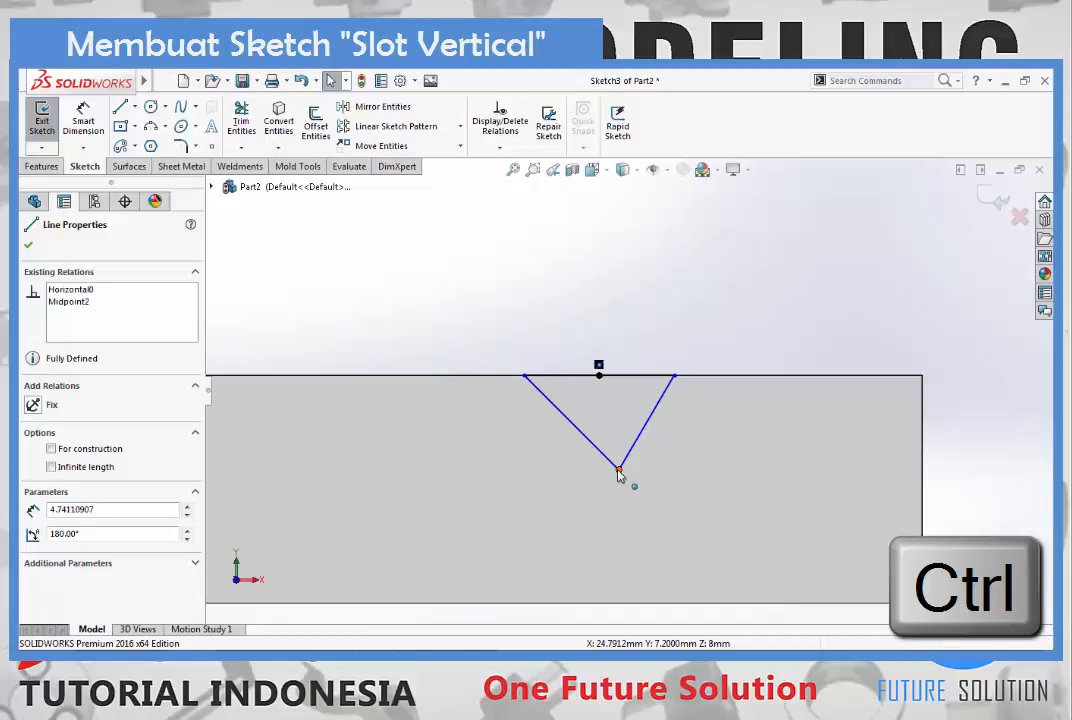
pyautogui.keyDown('ctrl'); pyautogui.click(618, 471); pyautogui.keyUp('ctrl')
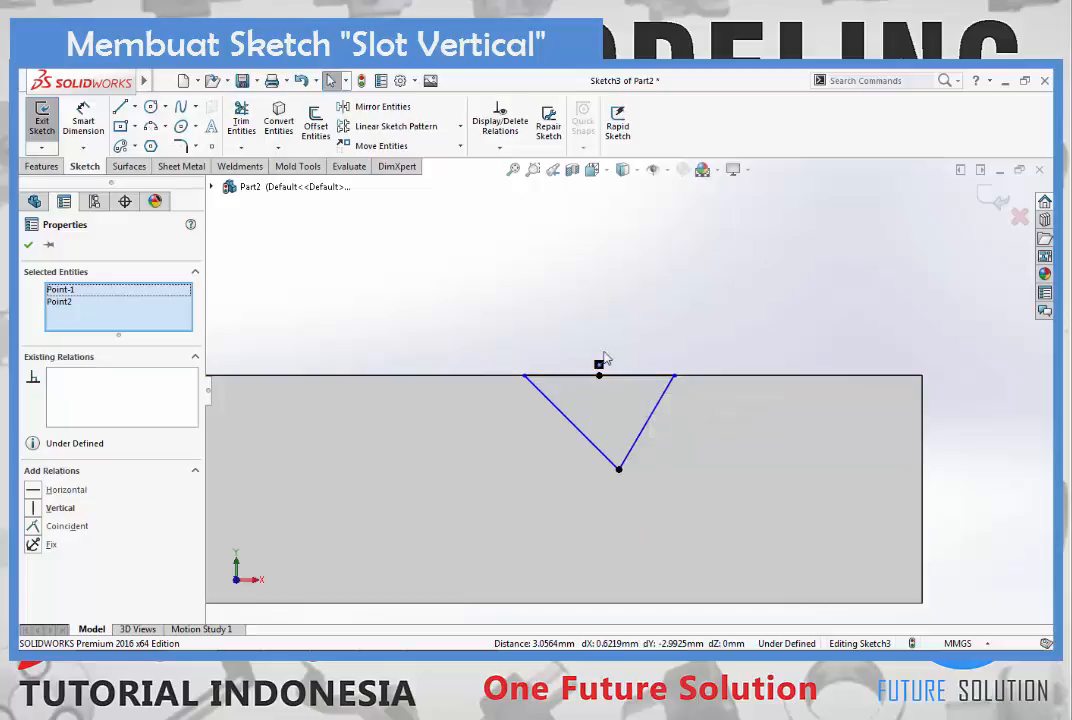
pyautogui.click(35, 510)
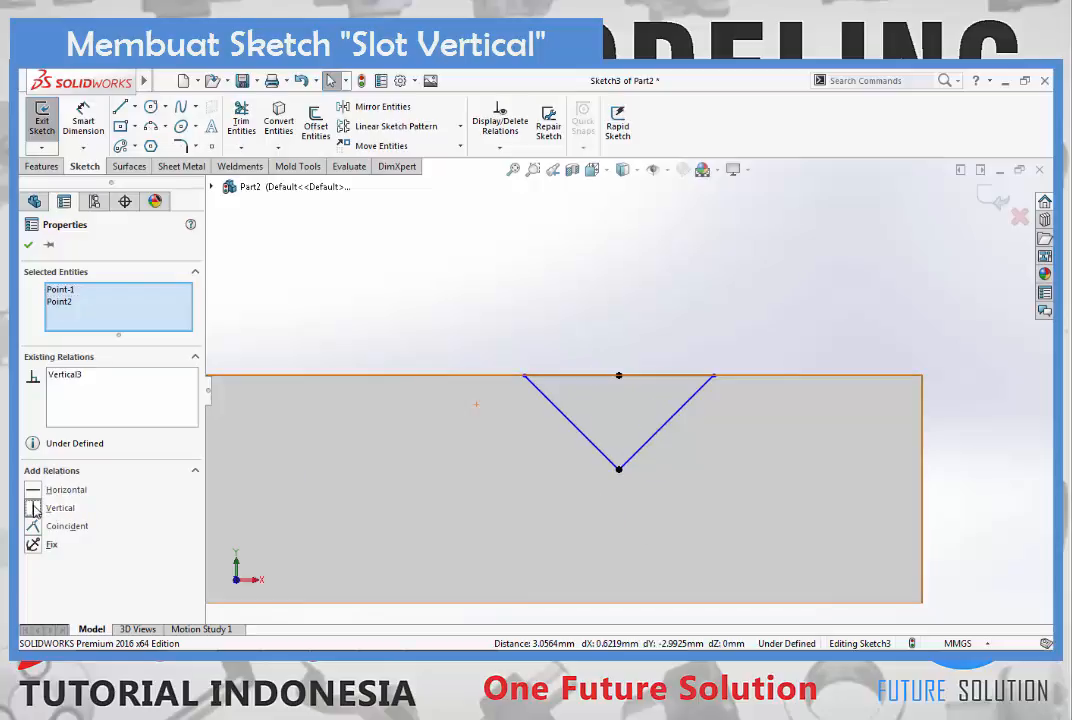
pyautogui.click(28, 247)
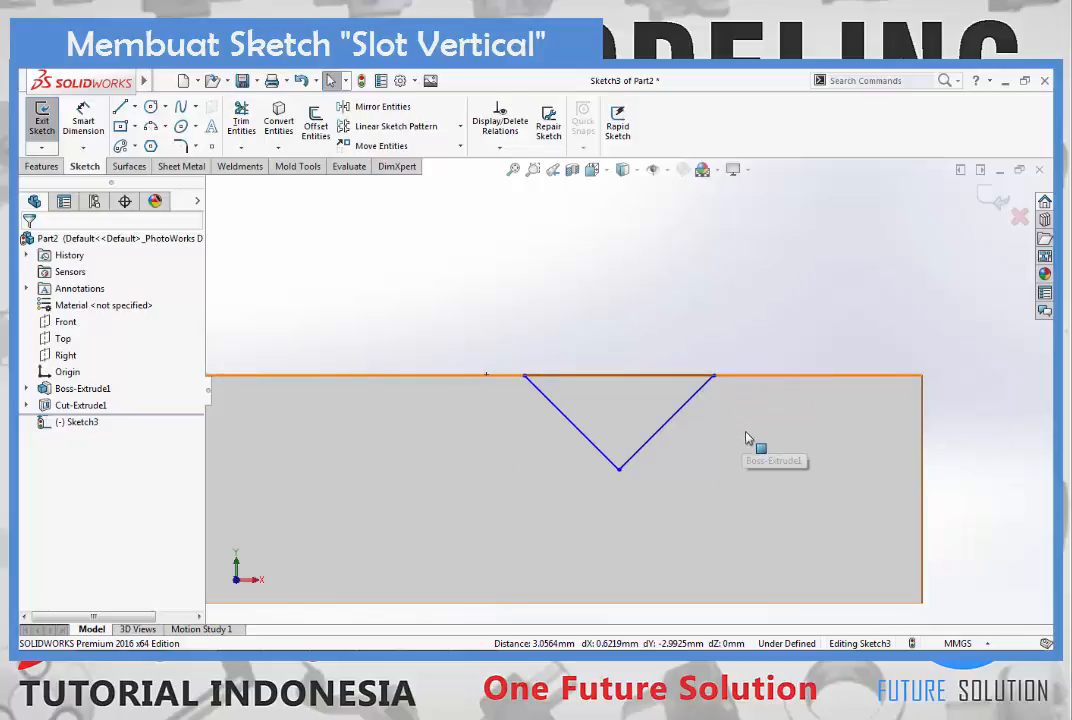
# - Dimension the width of the triangle's base on the block's top edge as 4 mm
pyautogui.click(92, 141)
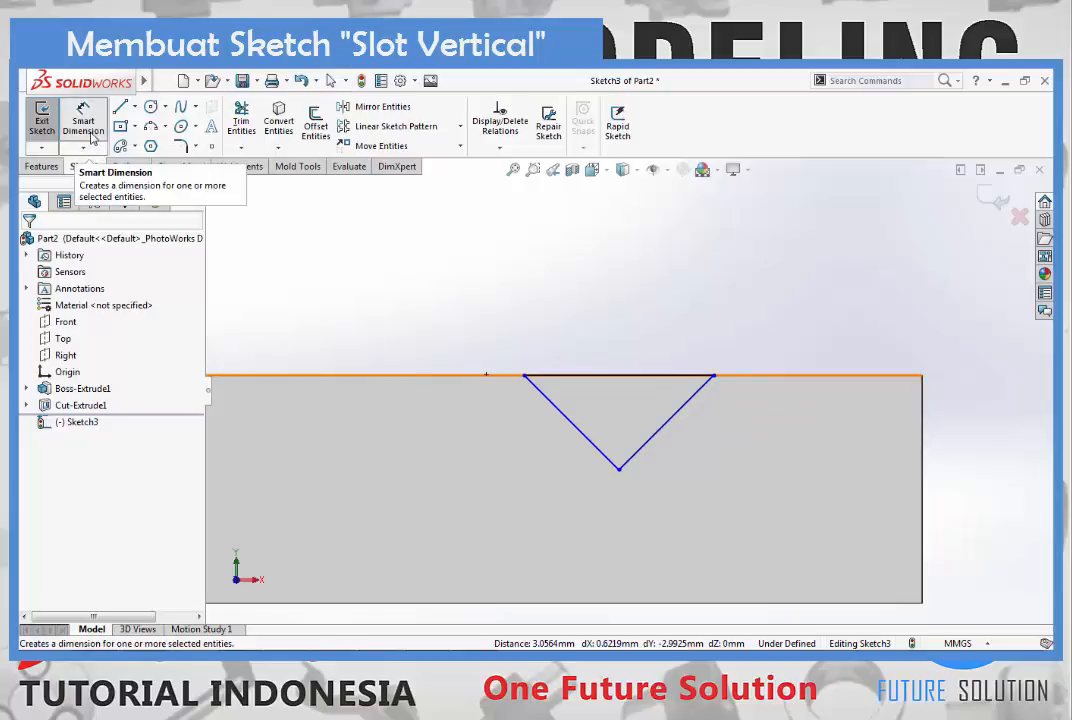
pyautogui.click(583, 376)
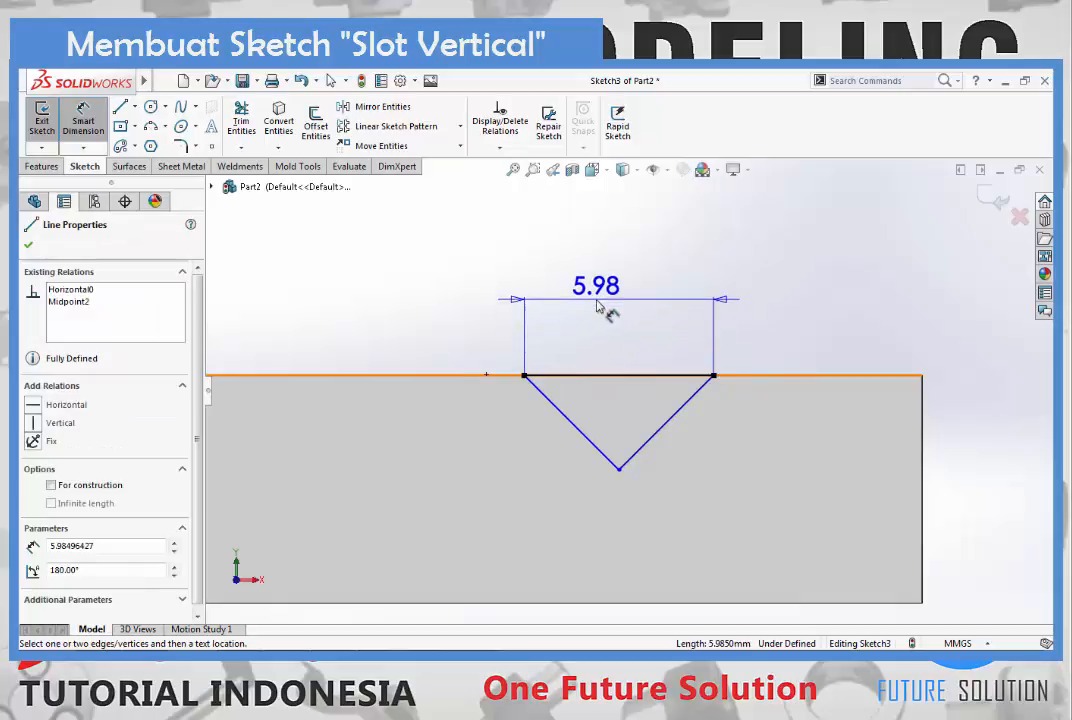
pyautogui.click(597, 307)
pyautogui.write('4')
pyautogui.press('Return')
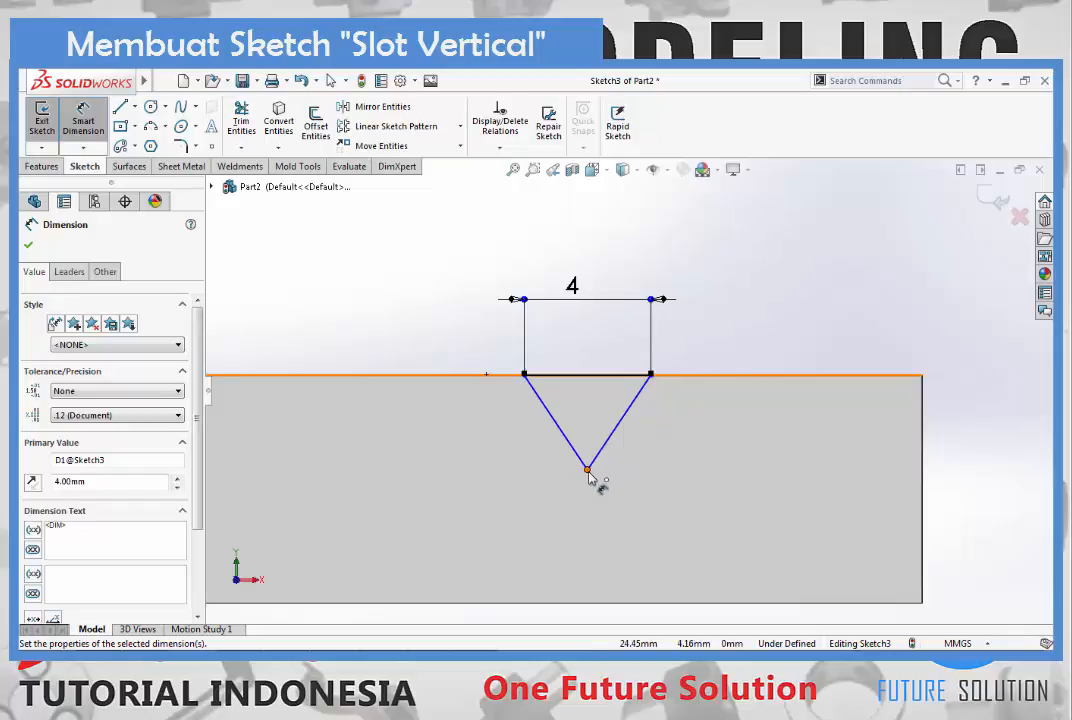
# - Dimension the horizontal distance from the triangle's bottom vertex to the block's right end edge as 5.7 mm
pyautogui.click(922, 428)
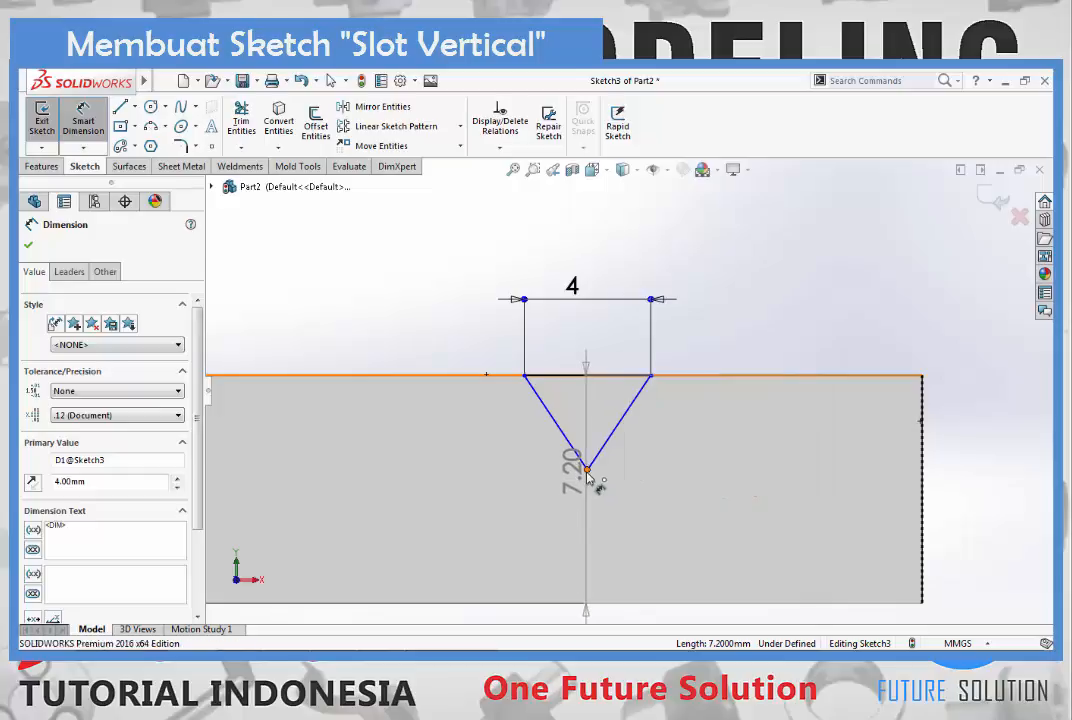
pyautogui.click(587, 471)
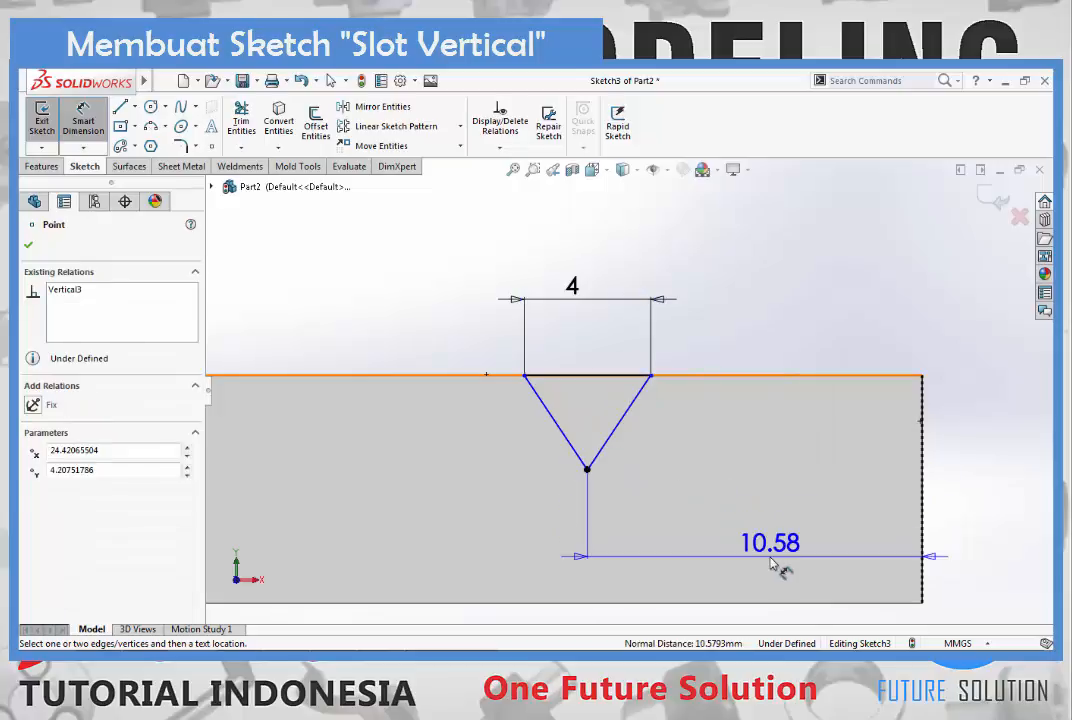
pyautogui.click(772, 565)
pyautogui.write('5.7')
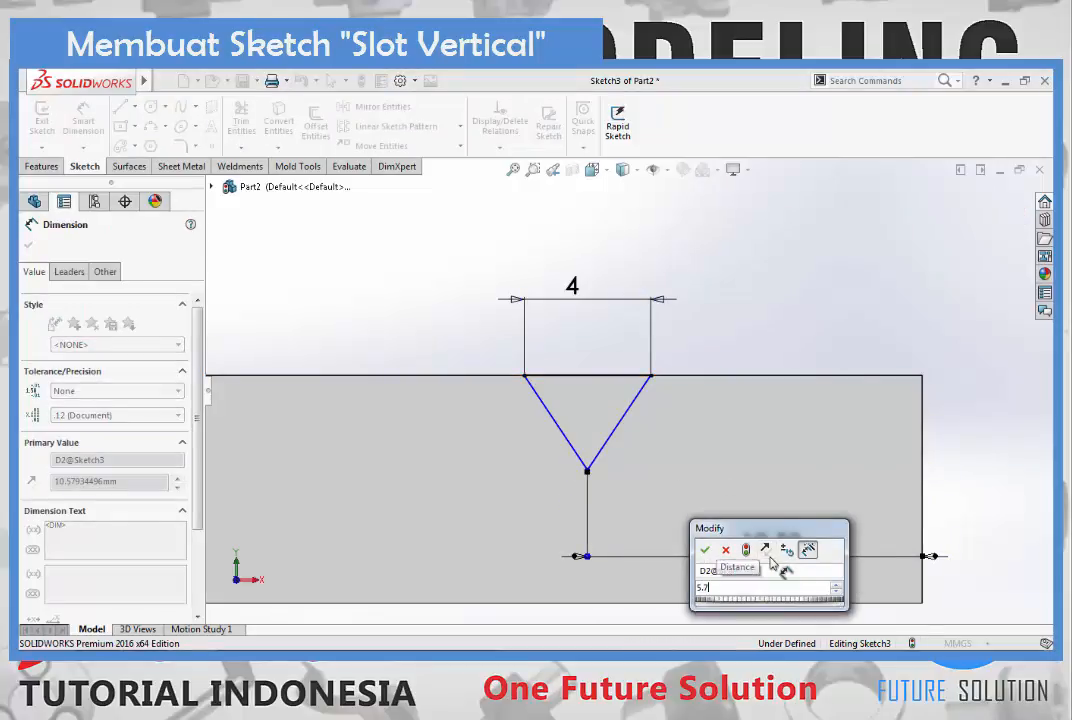
pyautogui.press('Return')
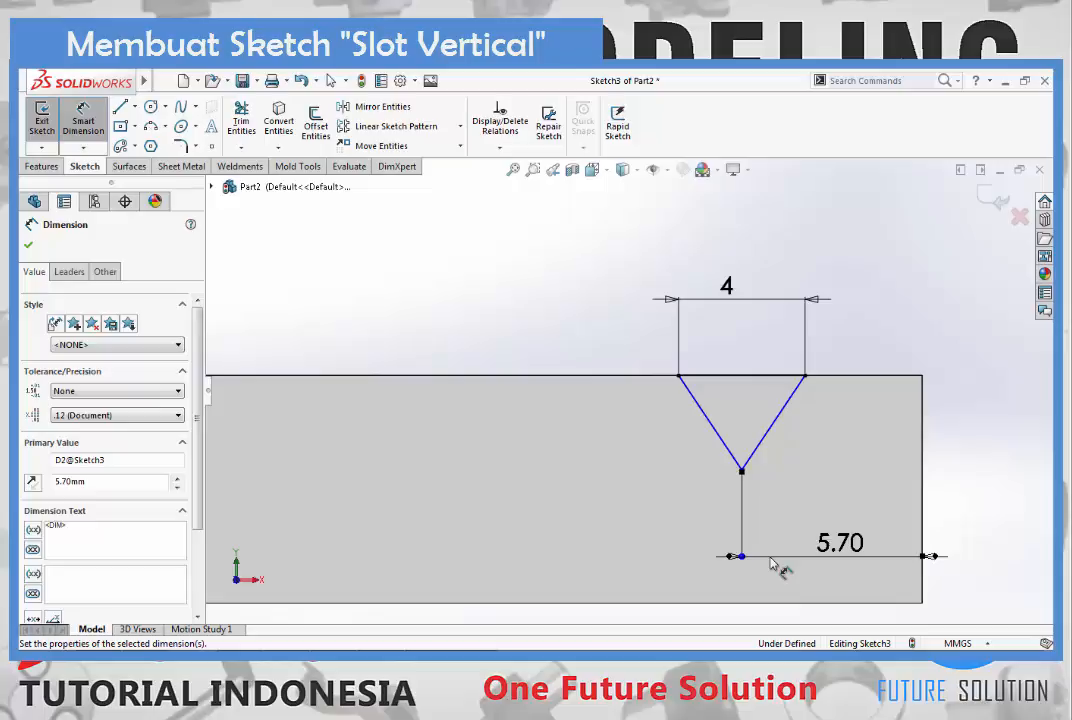
pyautogui.press('Escape')
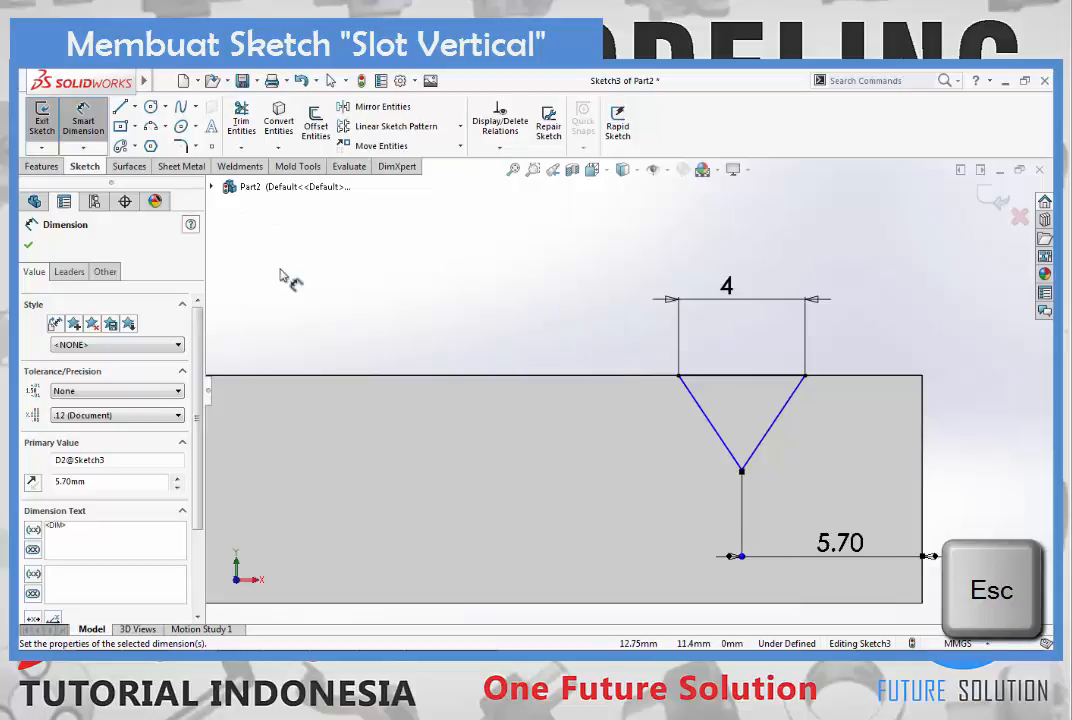
pyautogui.press('Escape')
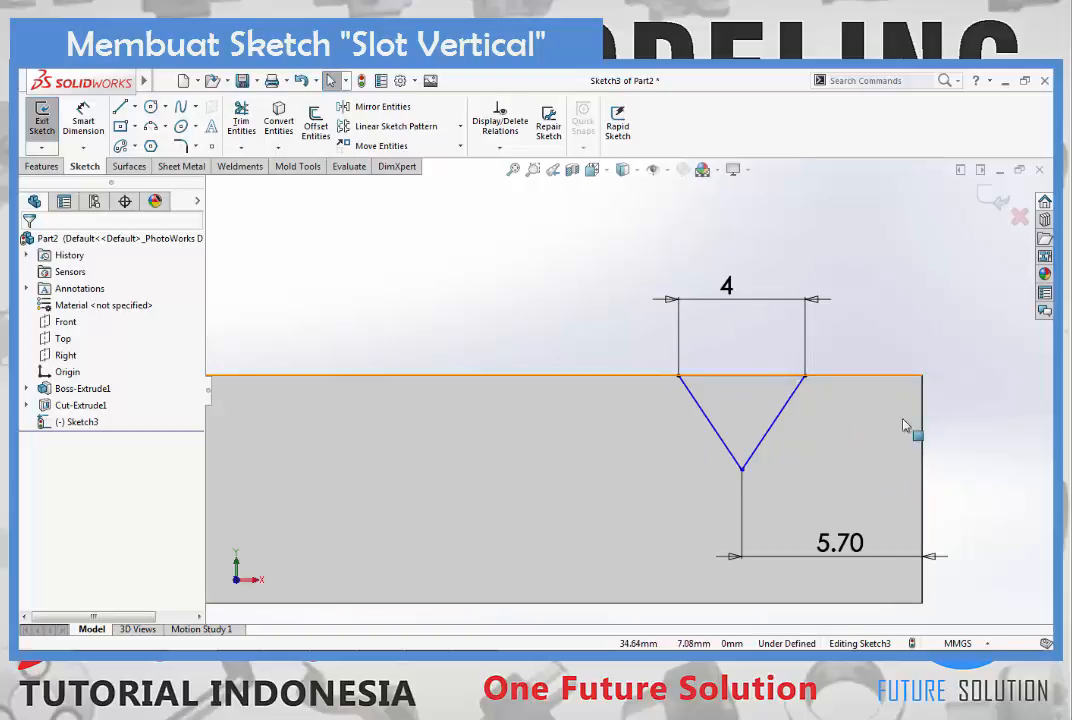
# - Change the model's display style to Wireframe so the hidden edge of the horizontal slot can be selected
pyautogui.scroll(5, 907, 378)
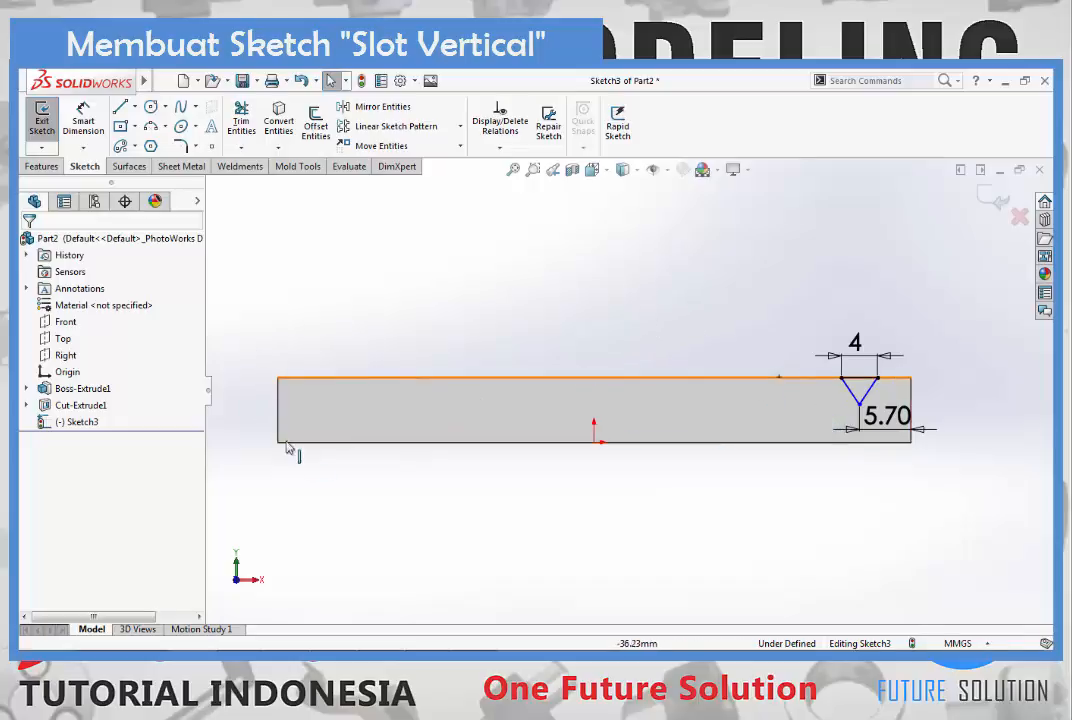
pyautogui.click(625, 175)
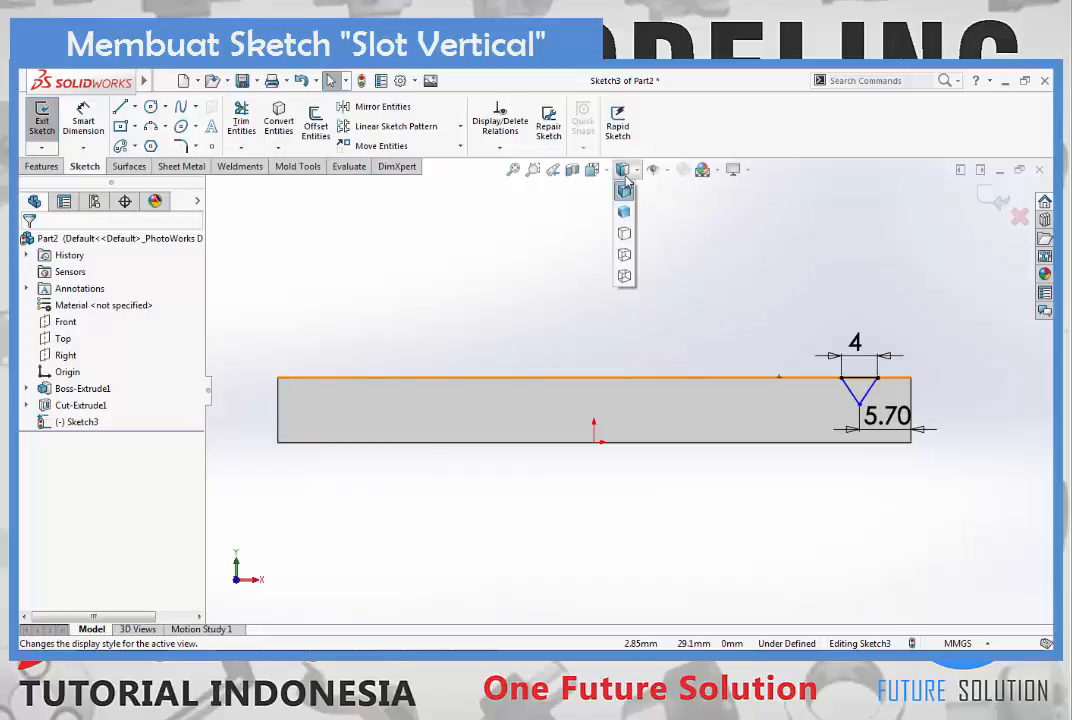
pyautogui.click(624, 277)
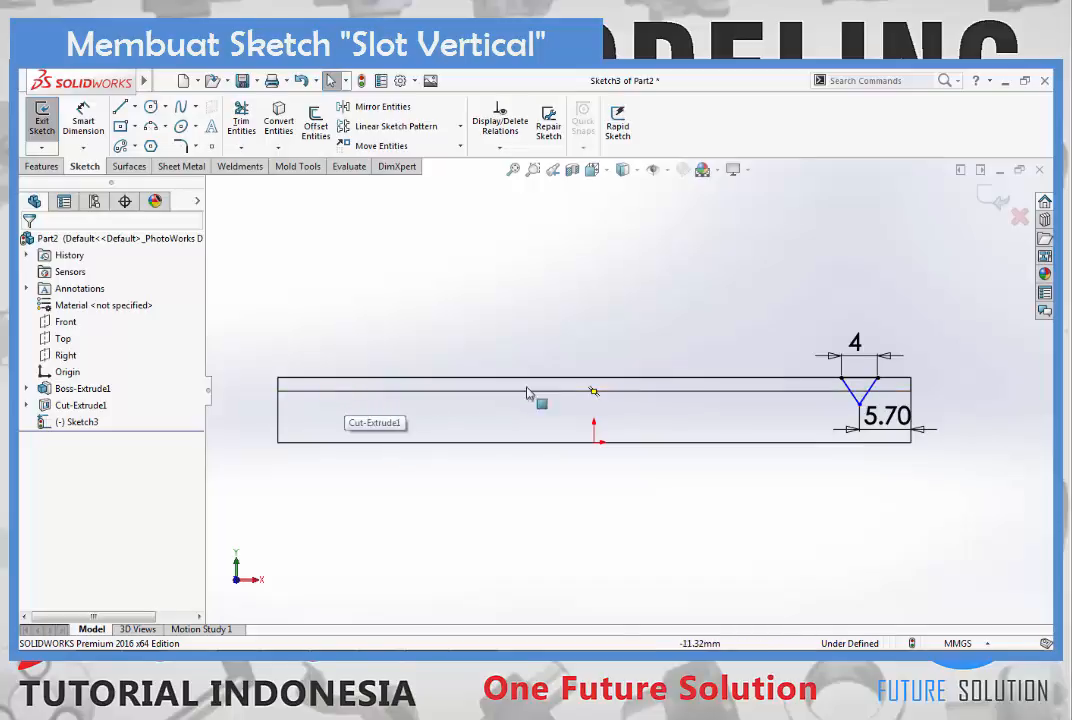
# - Add a Coincident relation between the triangle's bottom vertex and the bottom edge of the horizontal slot
pyautogui.scroll(-5, 847, 428)
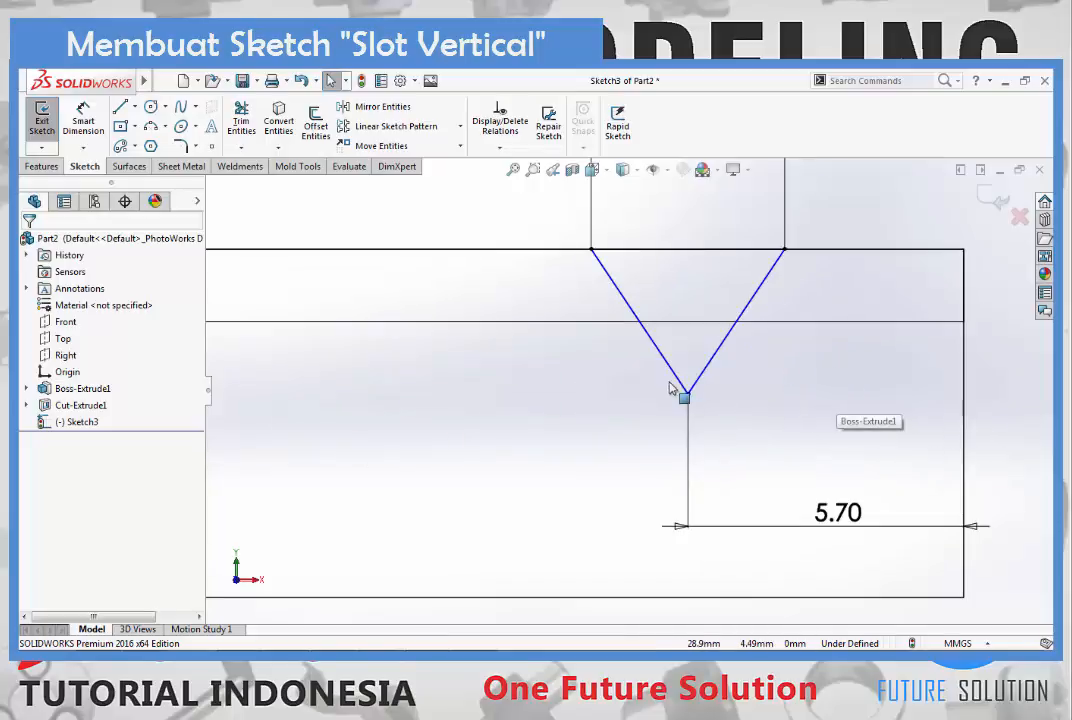
pyautogui.click(687, 391)
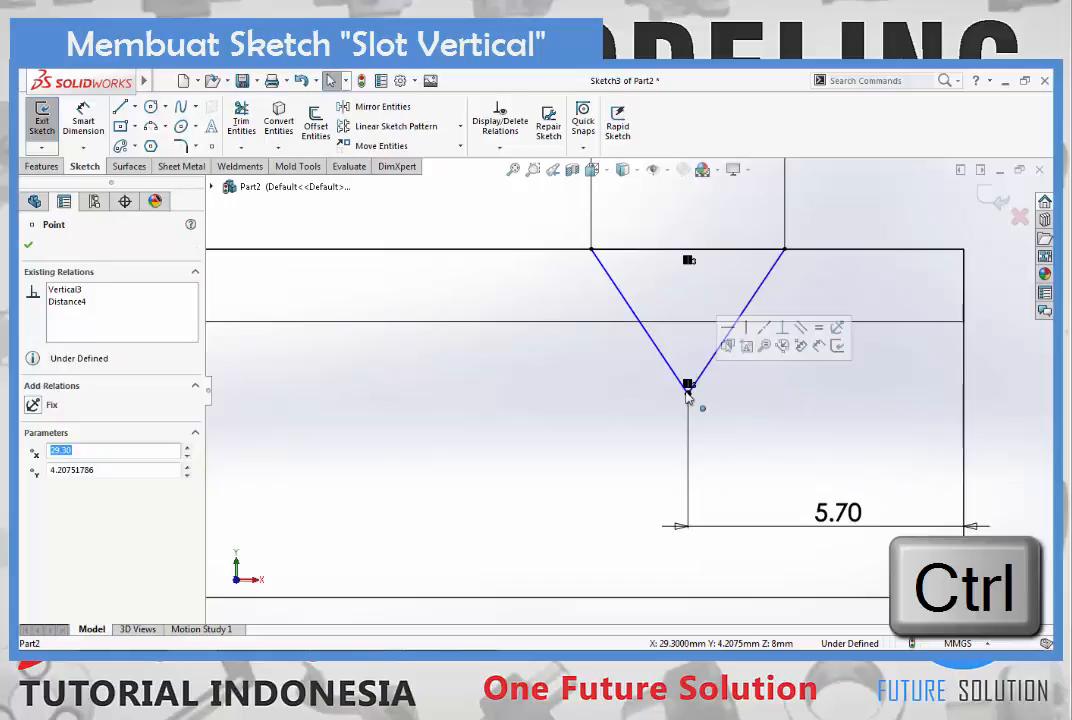
pyautogui.keyDown('ctrl'); pyautogui.click(879, 322); pyautogui.keyUp('ctrl')
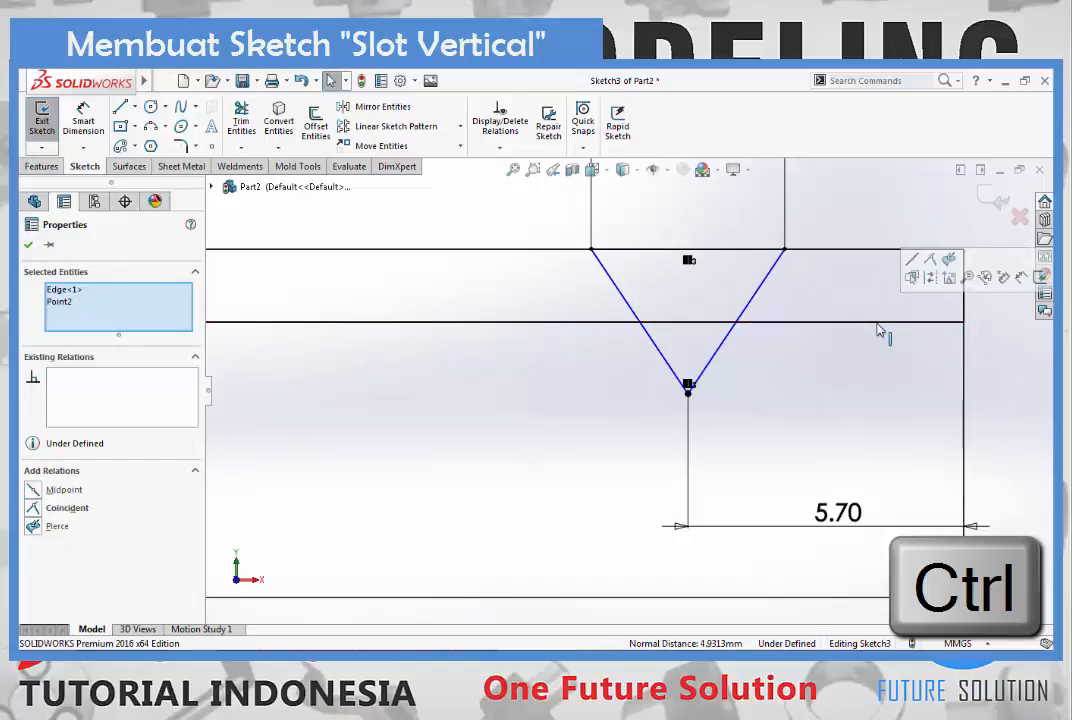
pyautogui.click(33, 508)
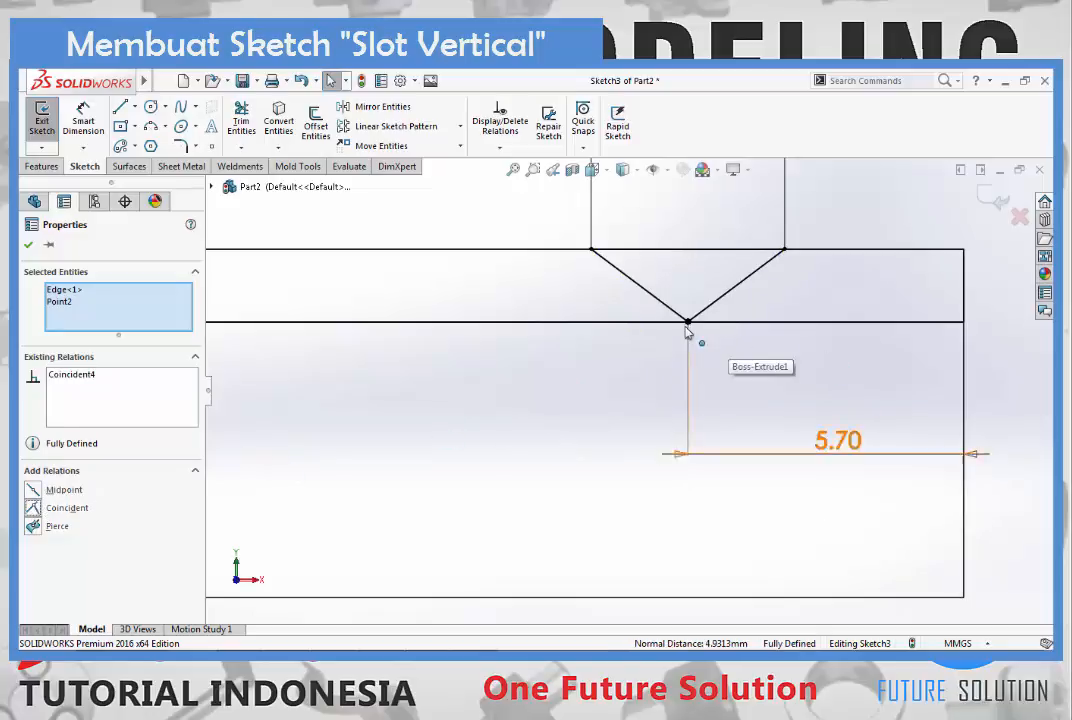
pyautogui.scroll(5, 773, 331)
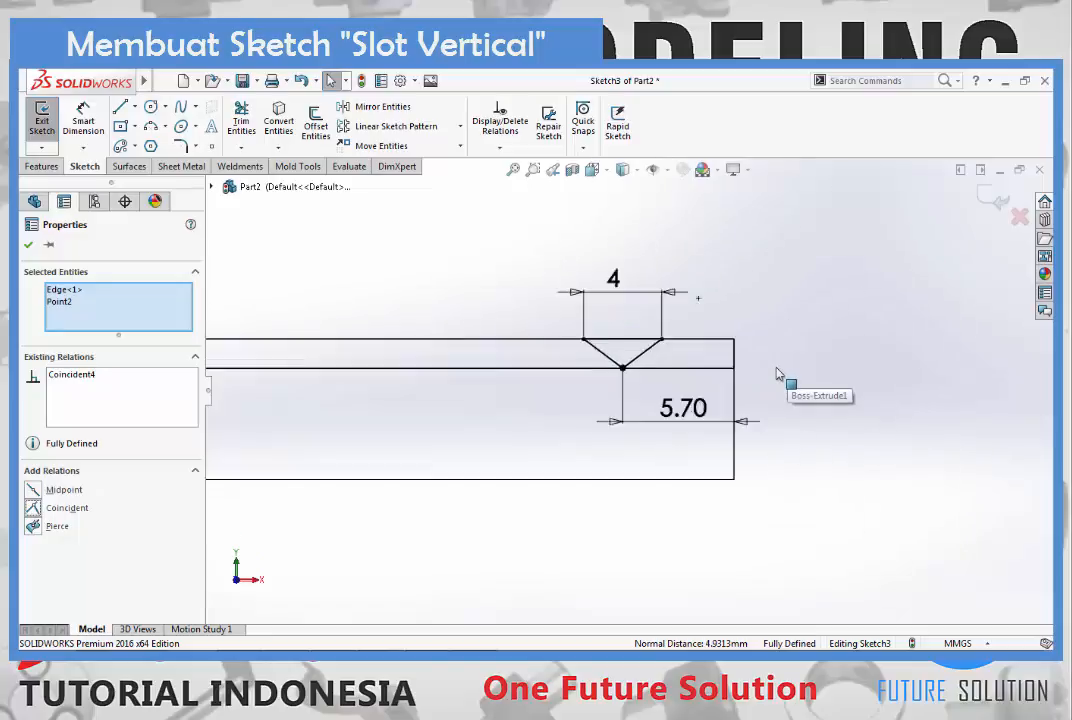
pyautogui.press('Escape')
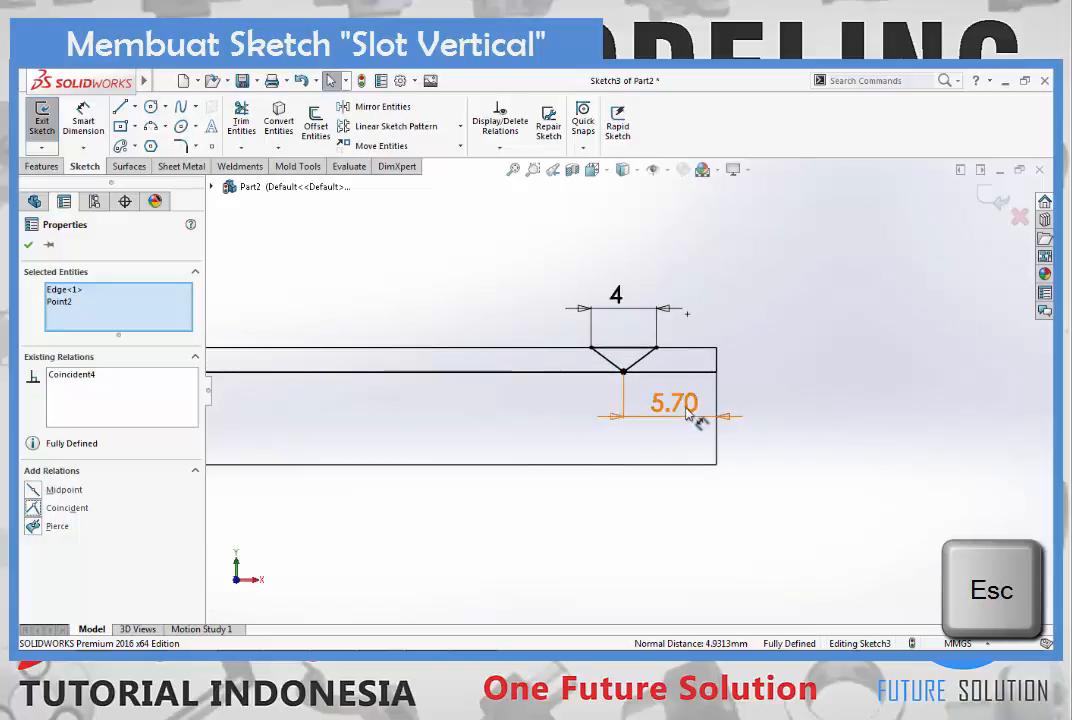
pyautogui.press('Escape')
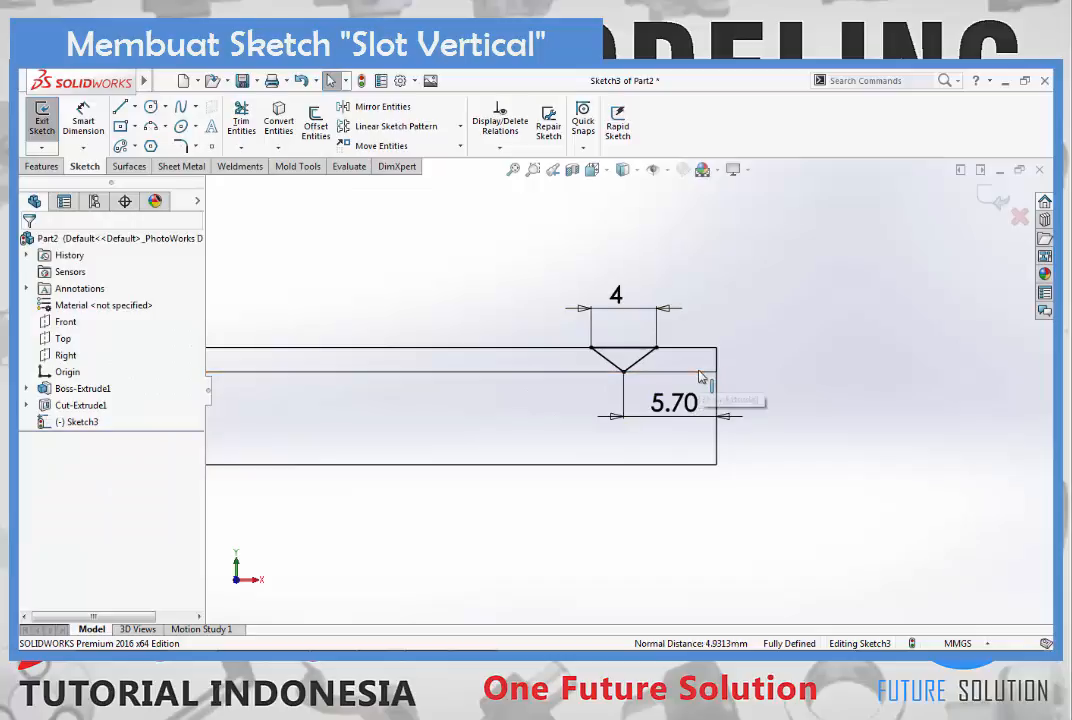
# - Check the triangle against the horizontal slot in 3D and set the display style back to Shaded With Edges
pyautogui.scroll(4, 697, 380)
pyautogui.scroll(-4, 612, 397)
pyautogui.moveTo(611, 391); pyautogui.dragTo(573, 413, button='middle')
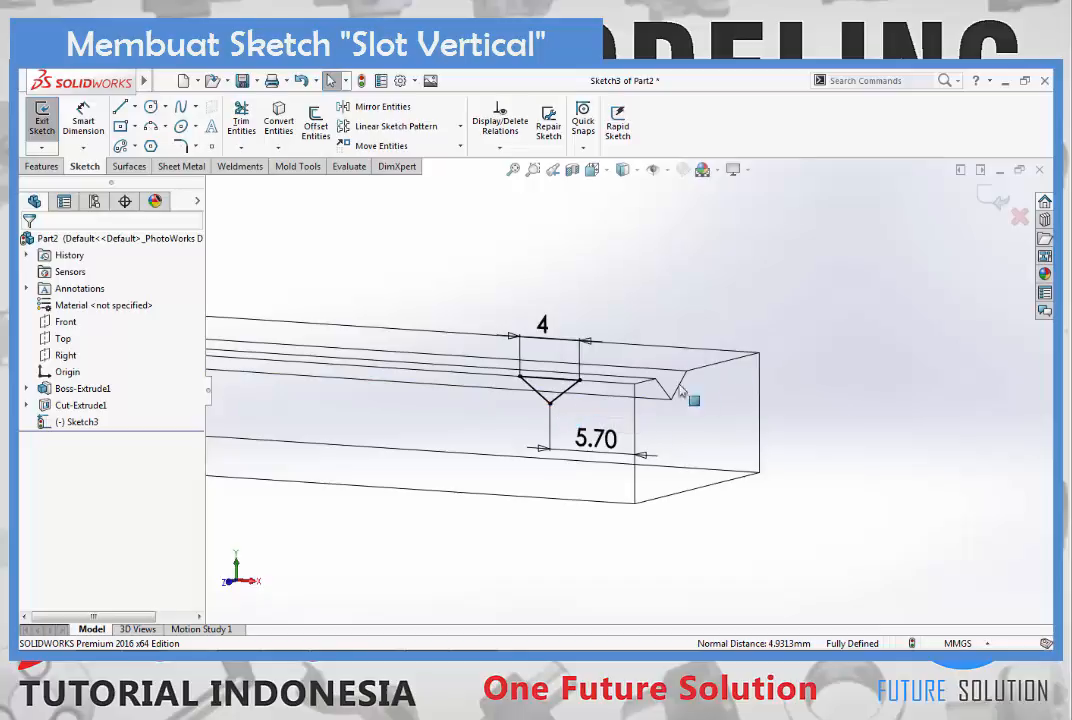
pyautogui.moveTo(649, 414); pyautogui.dragTo(725, 402, button='middle')
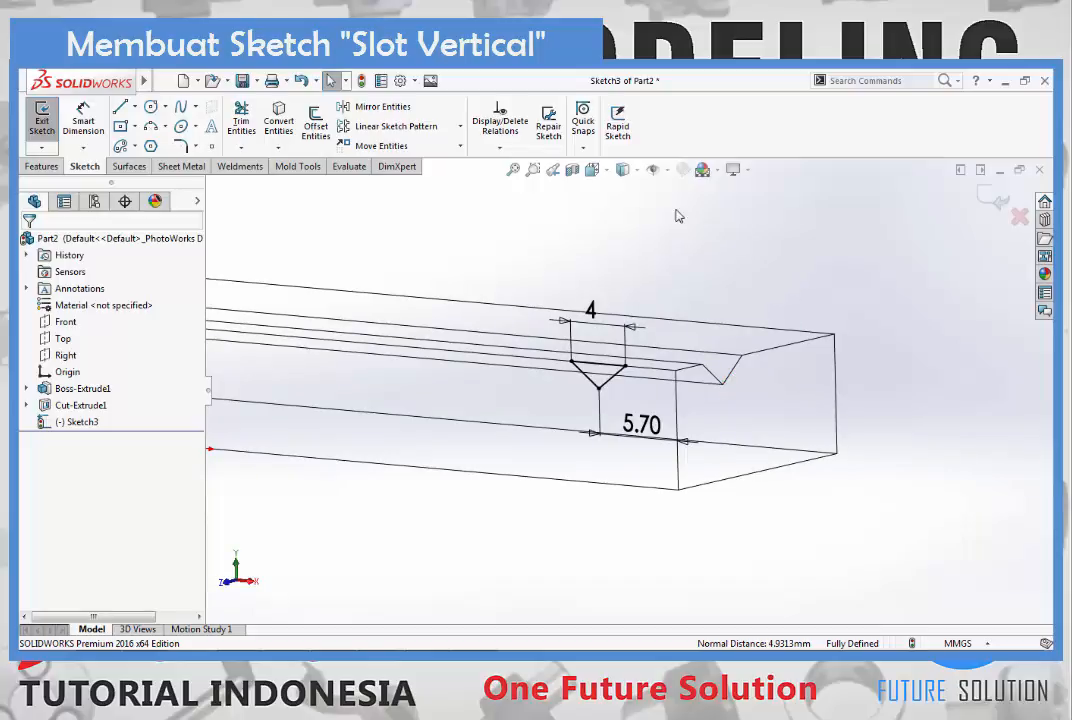
pyautogui.click(637, 175)
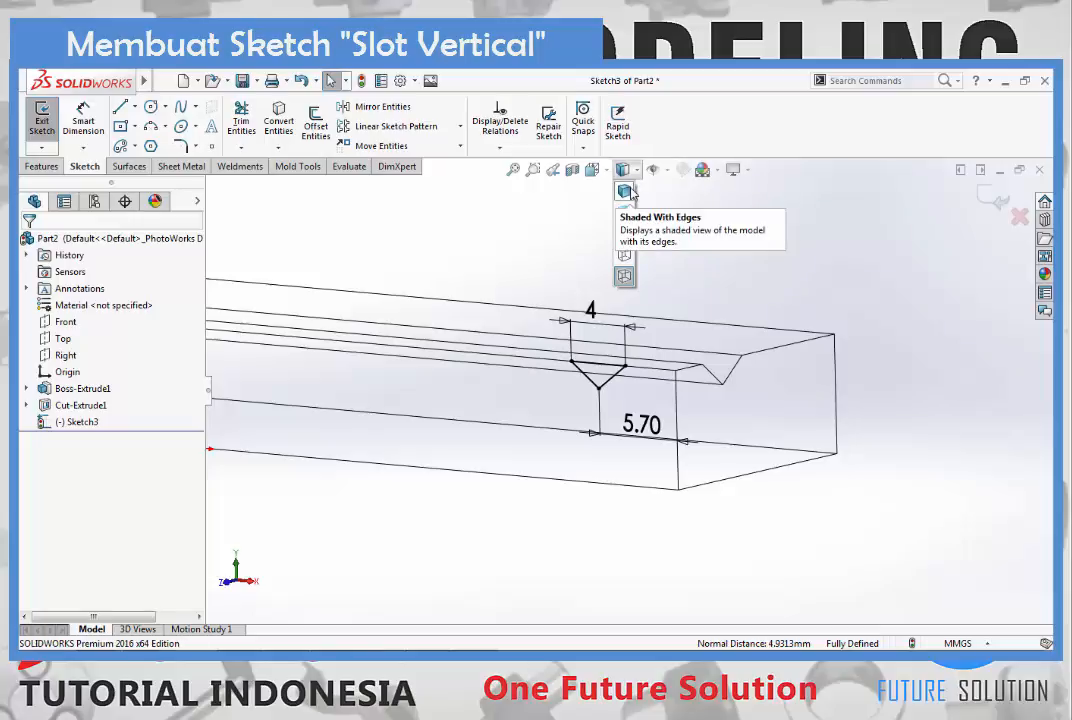
pyautogui.click(628, 191)
pyautogui.press('f')
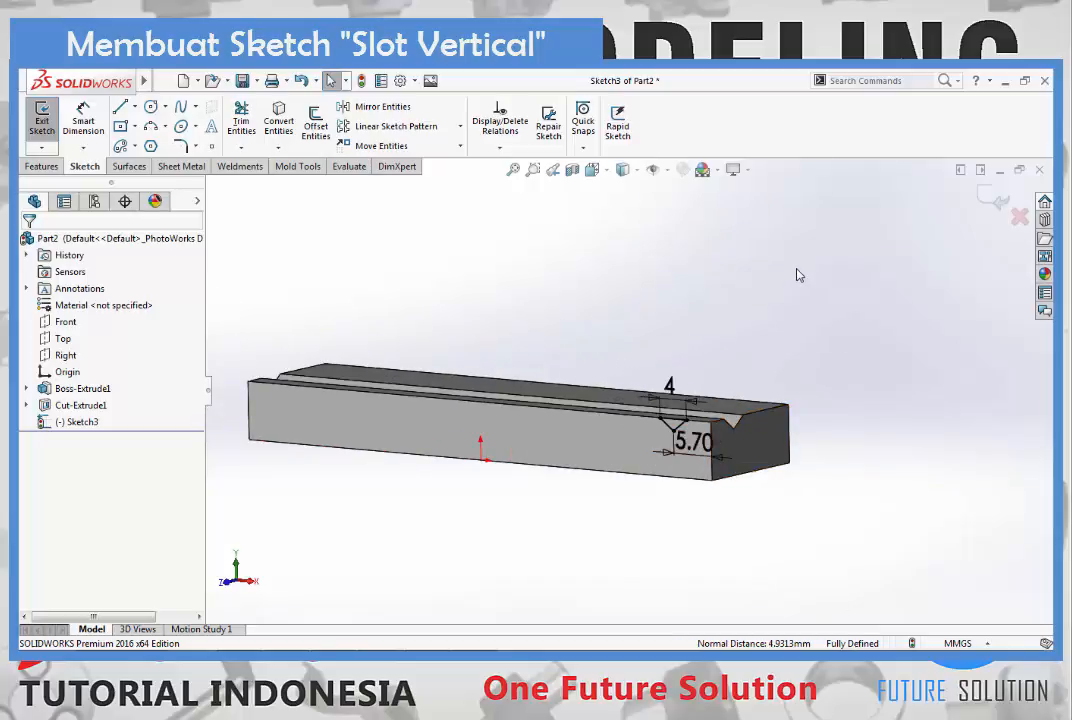
# - Viewing the face head-on, sketch a second closed downward-pointing triangle near the middle of the top edge, its base about 5.4 mm wide
pyautogui.hotkey('ctrl', '8')
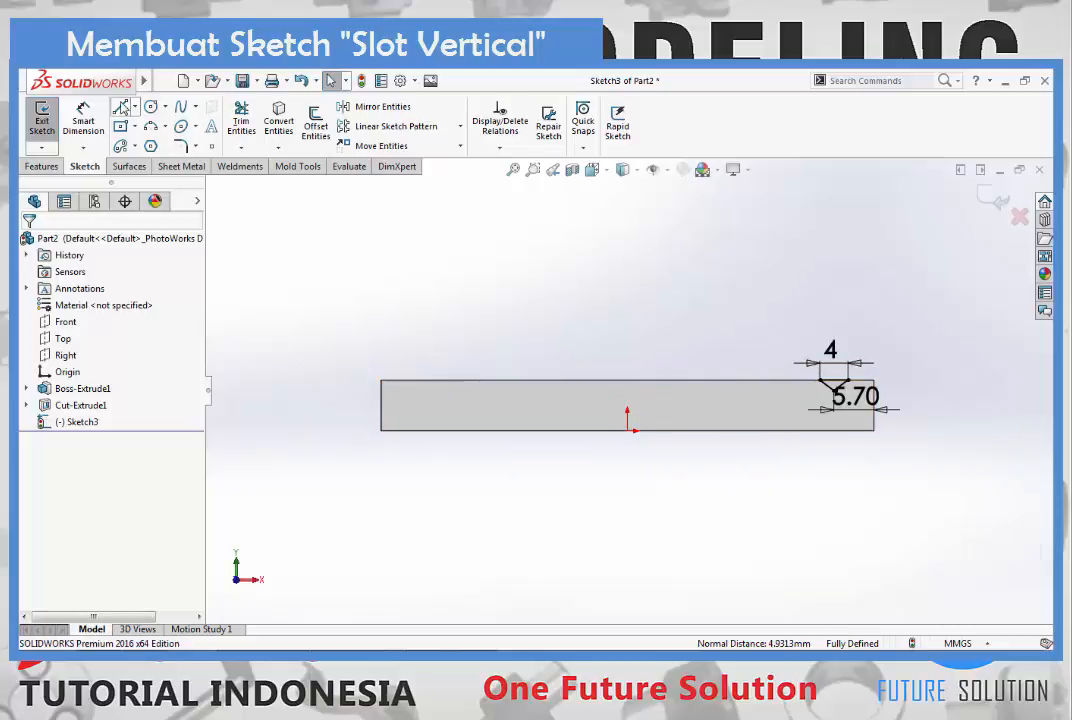
pyautogui.click(121, 107)
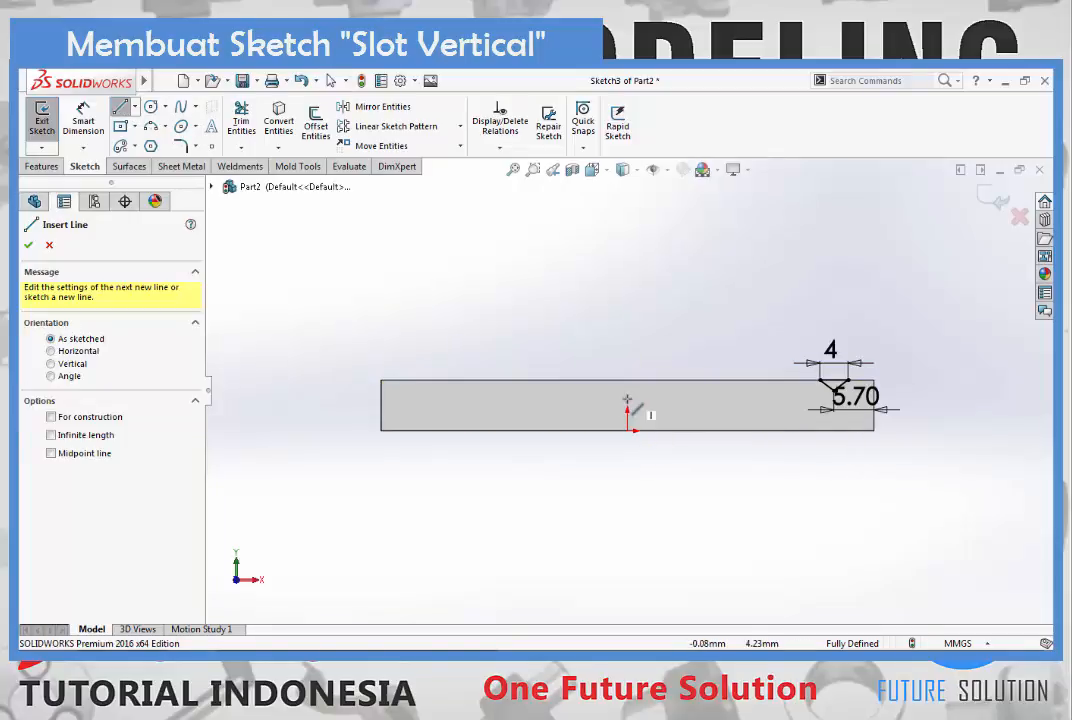
pyautogui.scroll(-2, 635, 405)
pyautogui.click(594, 372)
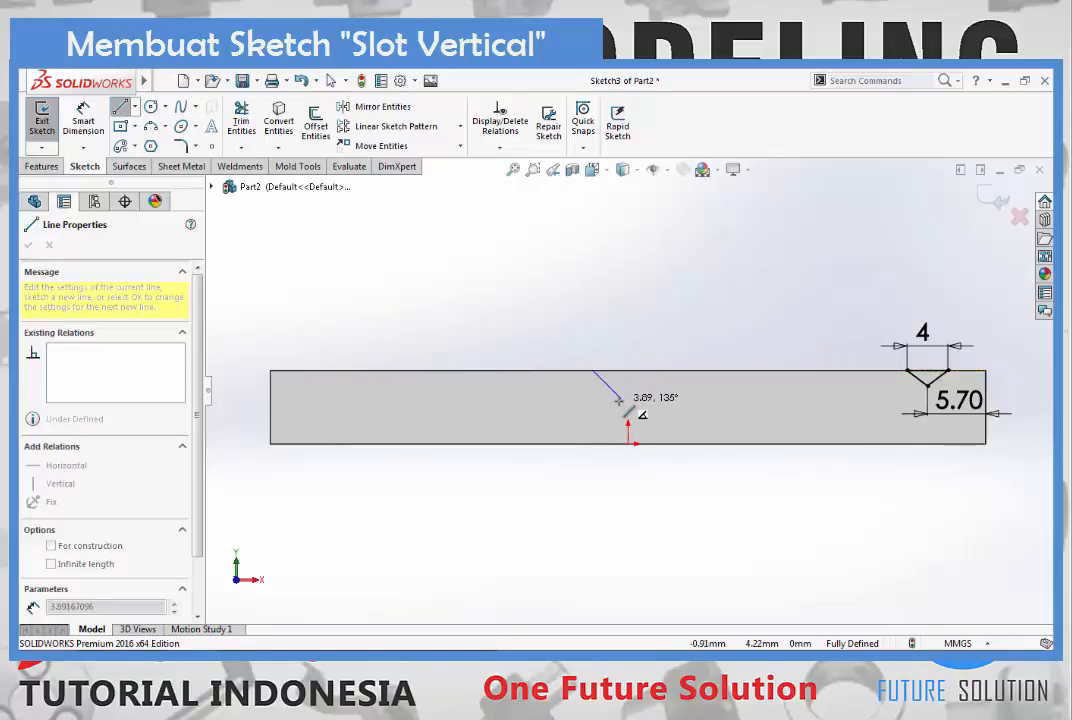
pyautogui.scroll(-3, 622, 388)
pyautogui.click(629, 386)
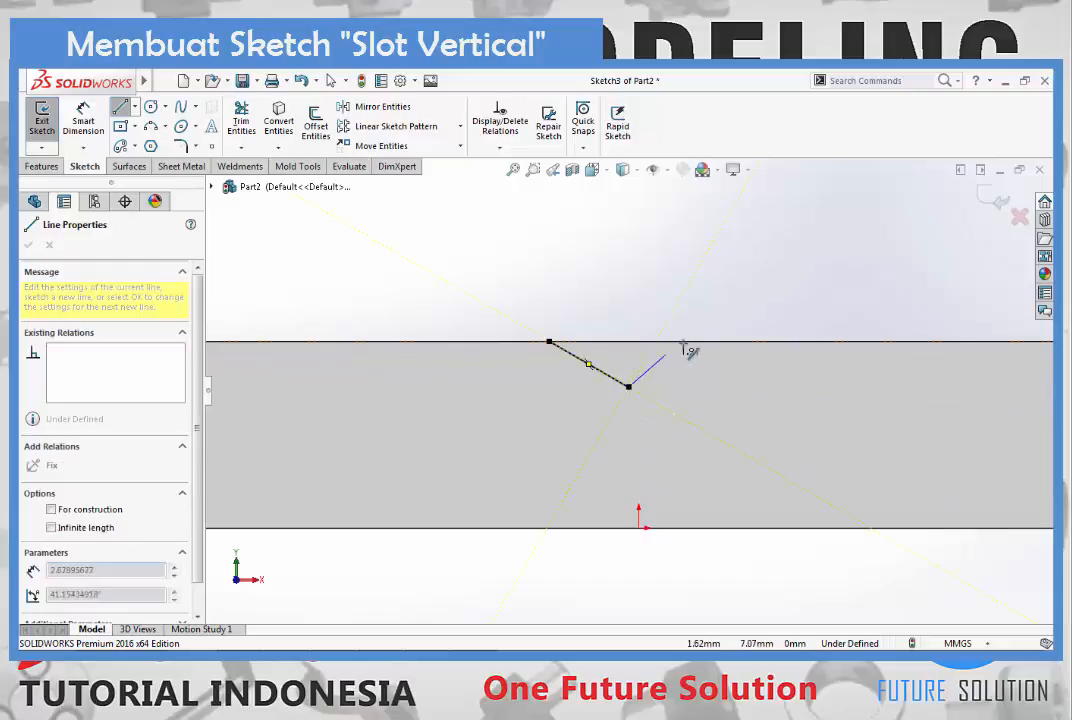
pyautogui.click(691, 342)
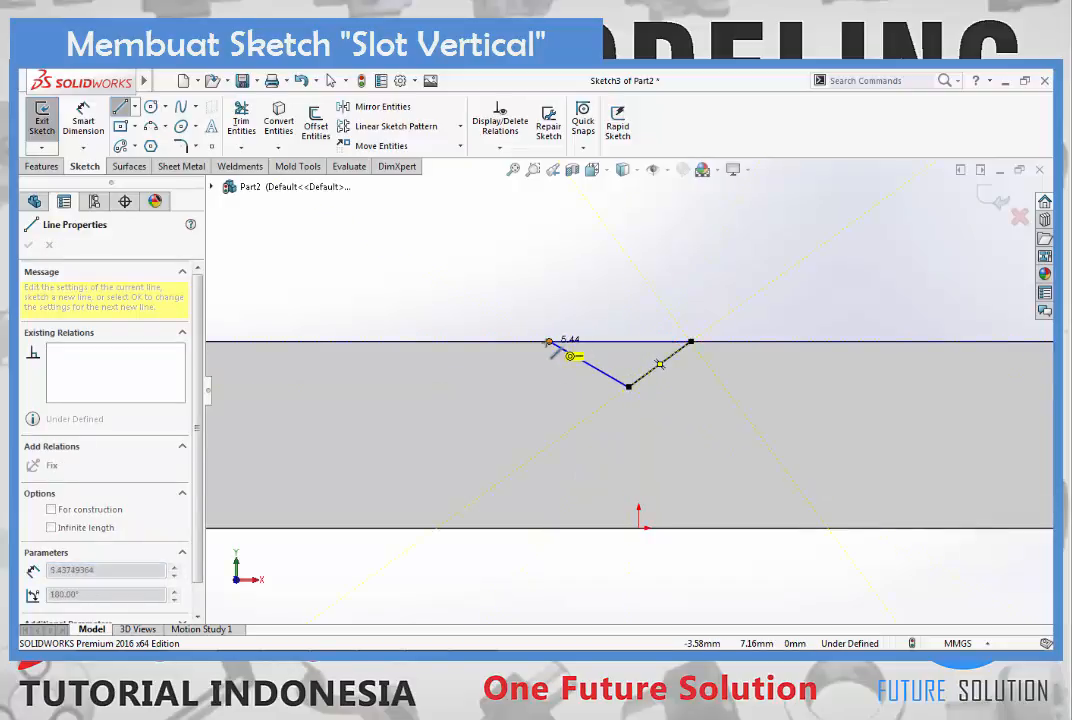
pyautogui.click(549, 342)
# - Sketch a third closed downward-pointing triangle on the top edge near the block's left end, its left side about 4.8 mm long
pyautogui.scroll(3, 468, 390)
pyautogui.scroll(2, 458, 383)
pyautogui.scroll(-3, 402, 371)
pyautogui.click(523, 391)
pyautogui.click(626, 391)
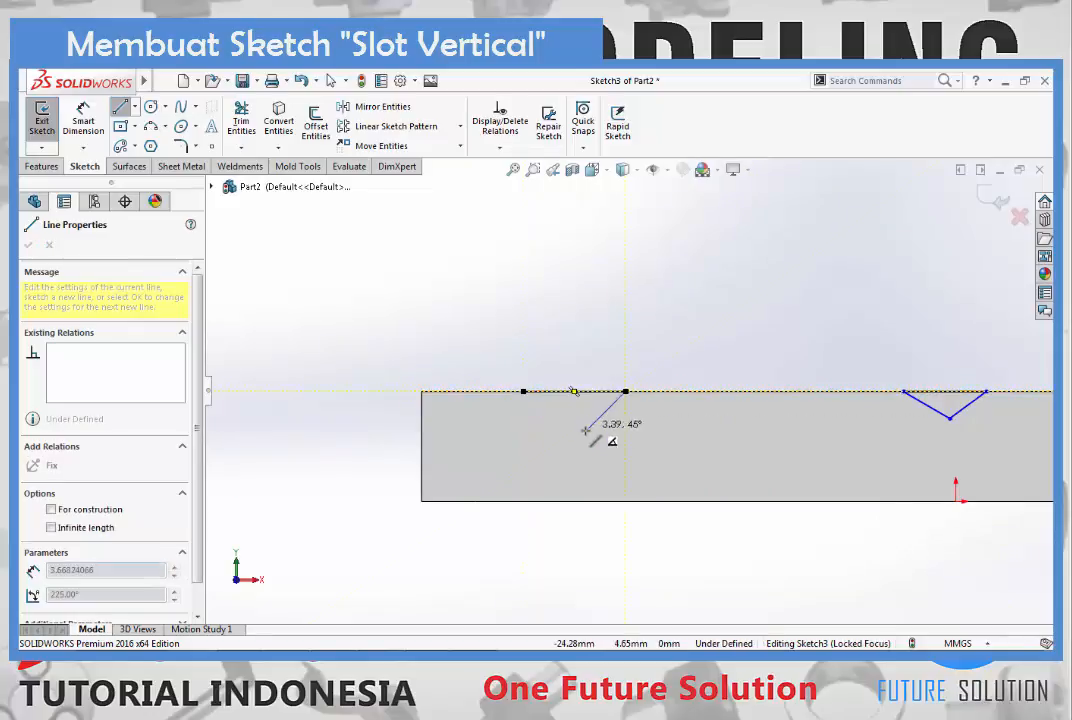
pyautogui.click(579, 436)
pyautogui.click(525, 393)
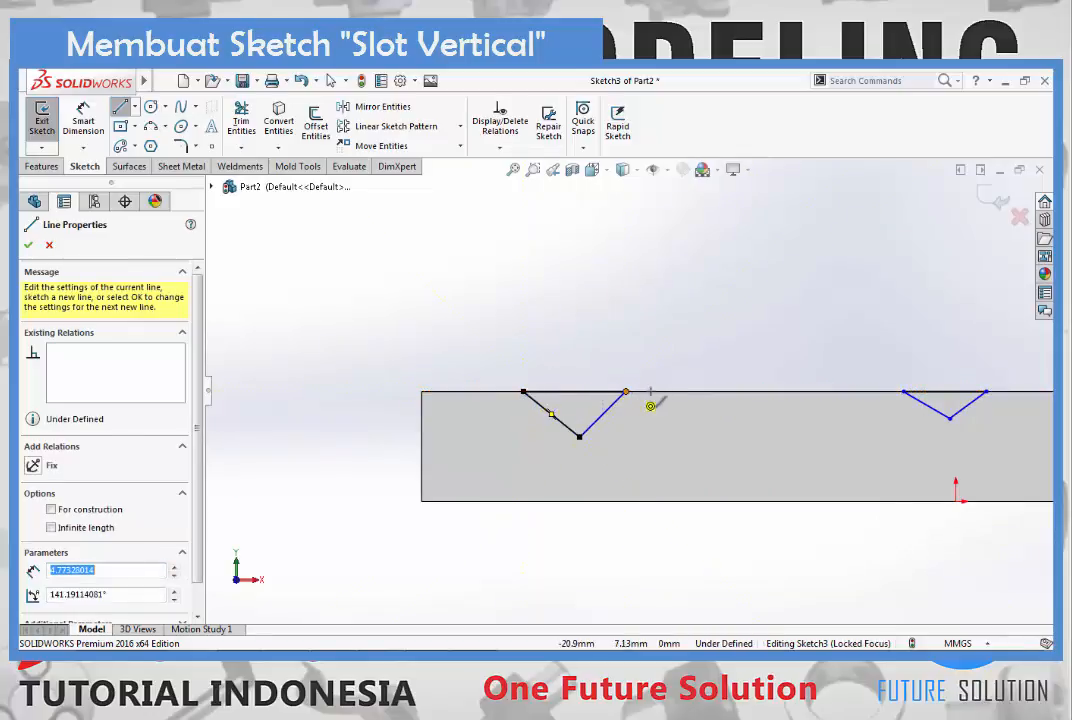
pyautogui.press('Escape')
pyautogui.scroll(1, 749, 390)
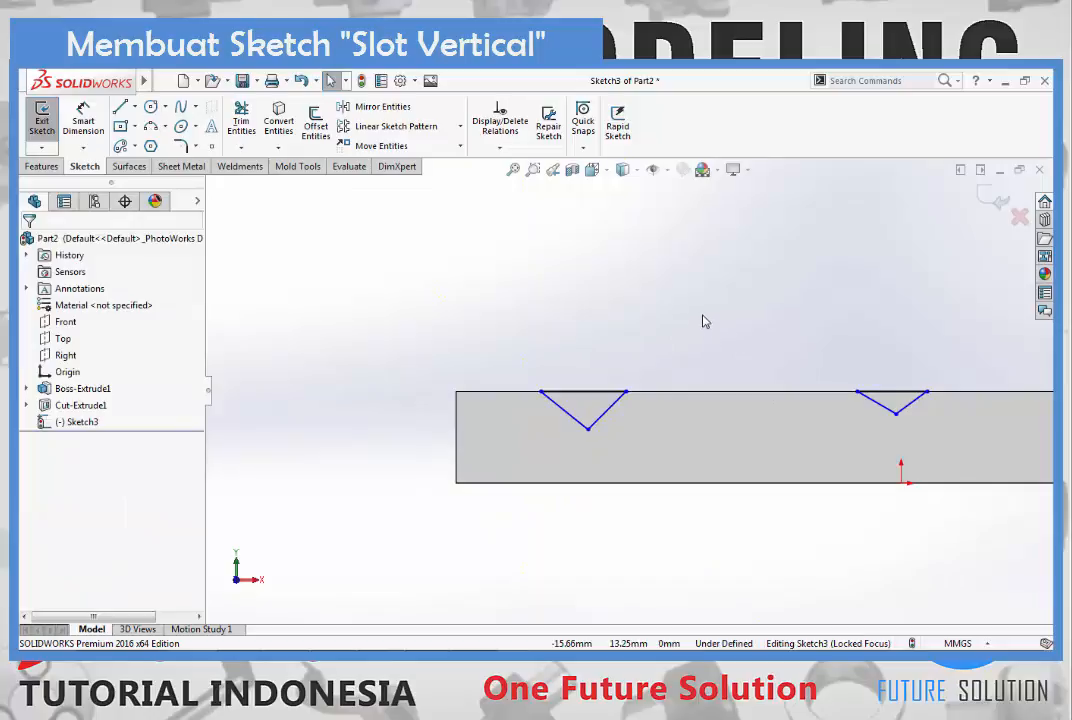
# - Add a Vertical relation between the midpoint of the left triangle's top line and its bottom vertex
pyautogui.press('f')
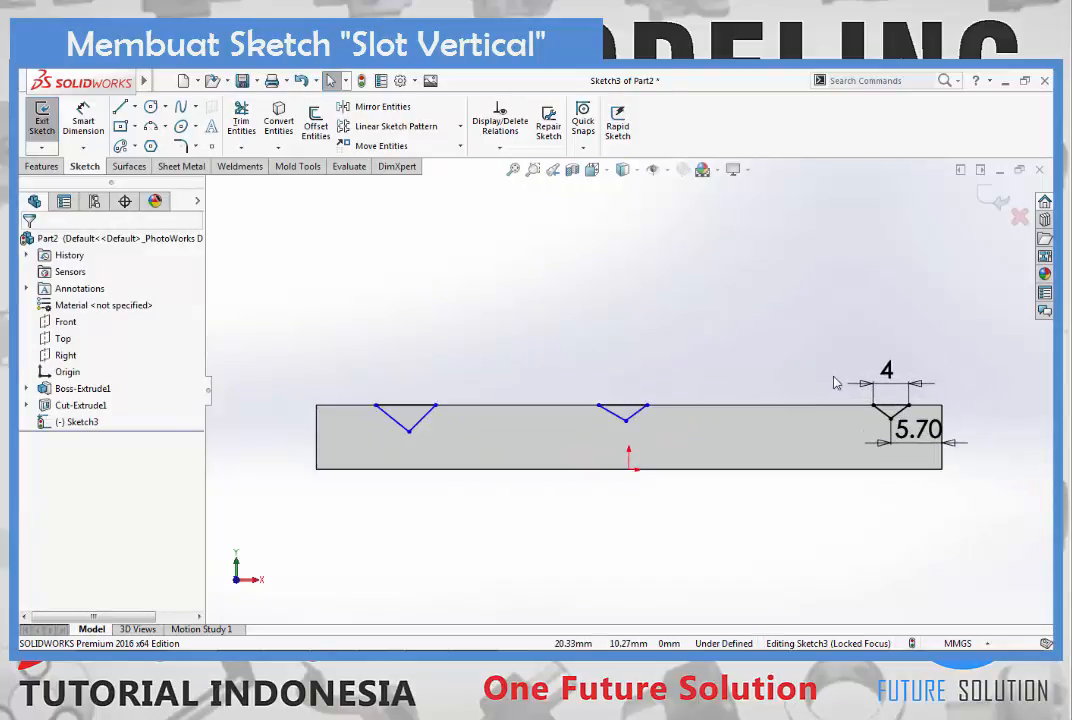
pyautogui.scroll(-3, 500, 425)
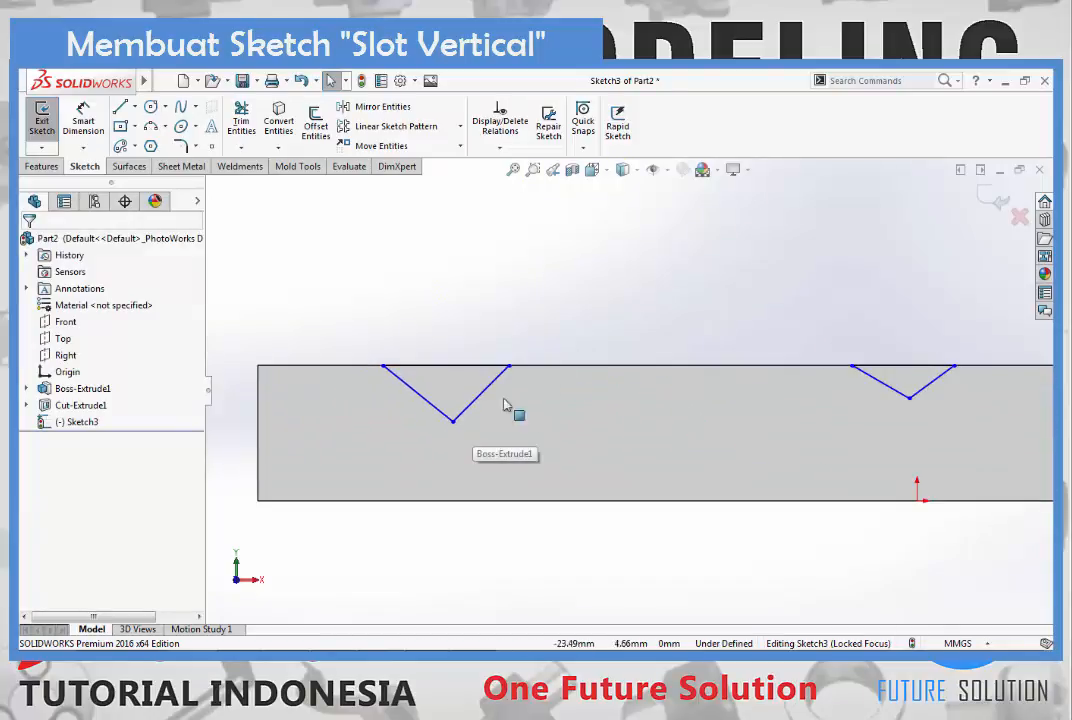
pyautogui.scroll(-2, 465, 402)
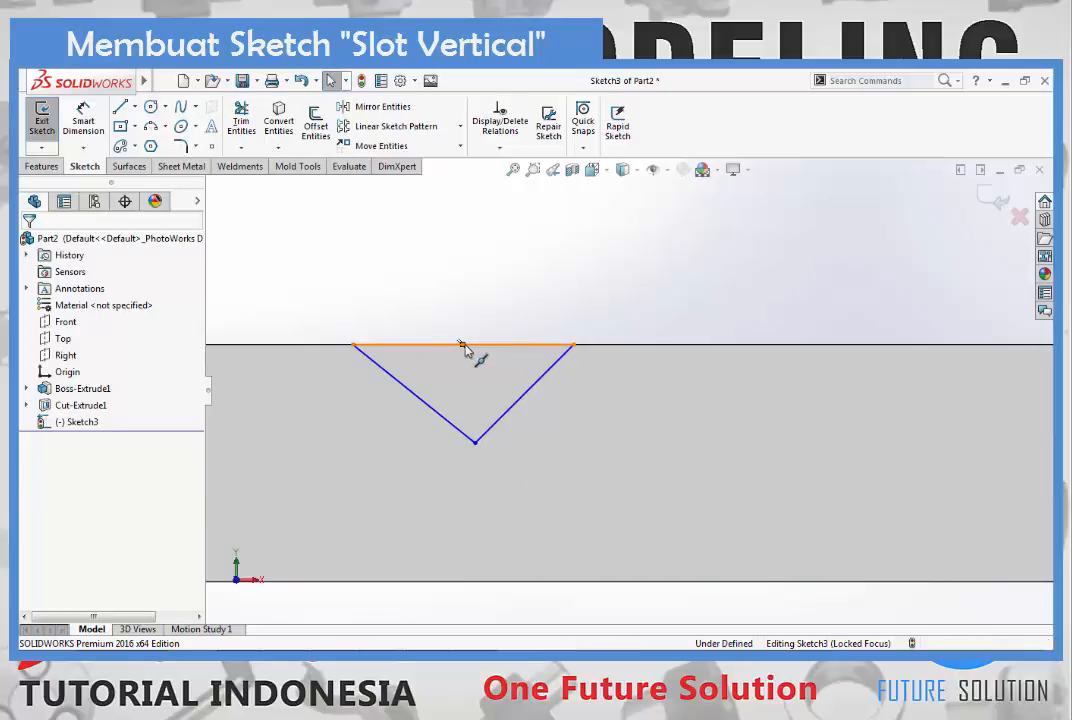
pyautogui.keyDown('ctrl'); pyautogui.click(472, 350); pyautogui.keyUp('ctrl')
pyautogui.keyDown('ctrl'); pyautogui.click(475, 443); pyautogui.keyUp('ctrl')
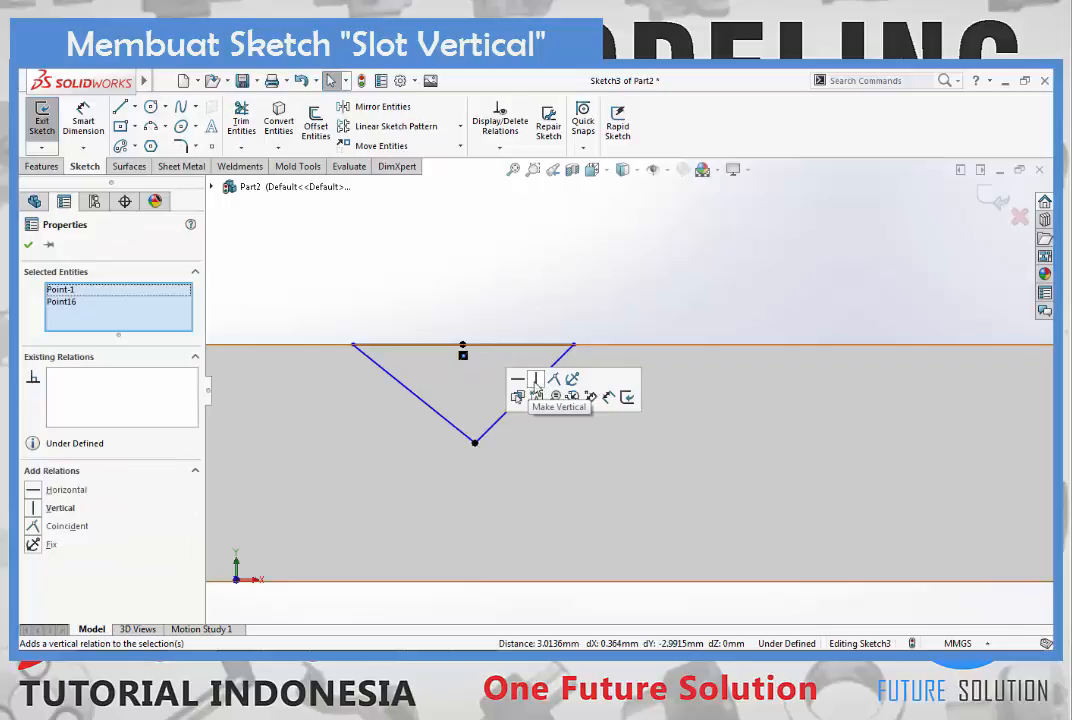
pyautogui.click(536, 381)
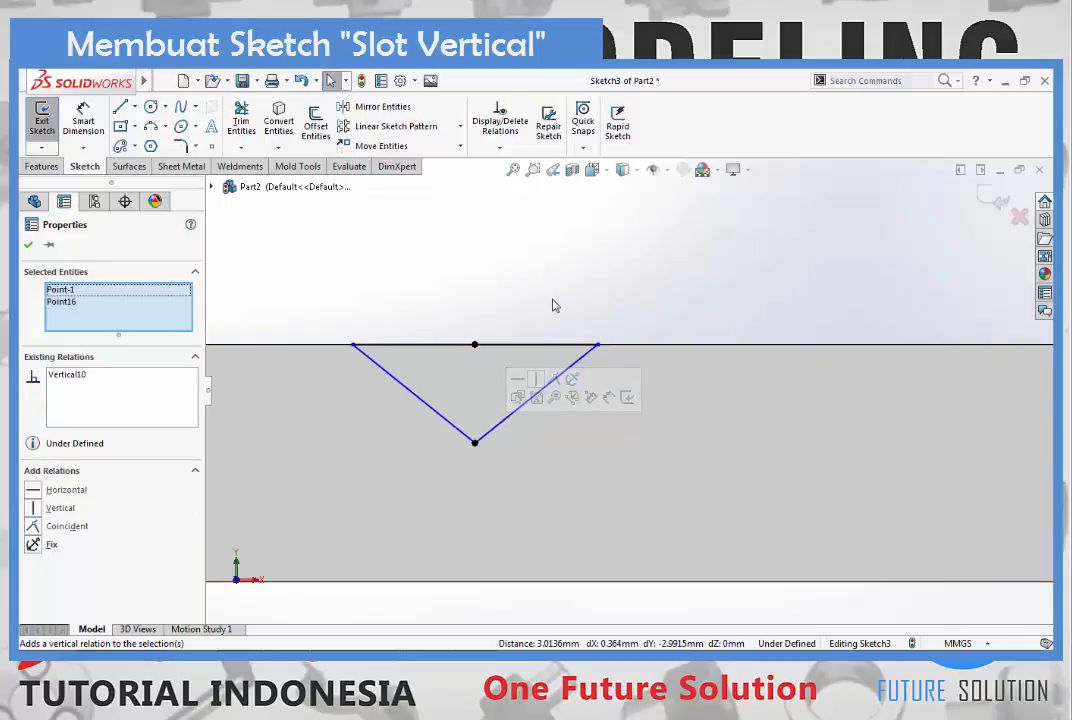
pyautogui.press('Escape')
pyautogui.scroll(2, 778, 347)
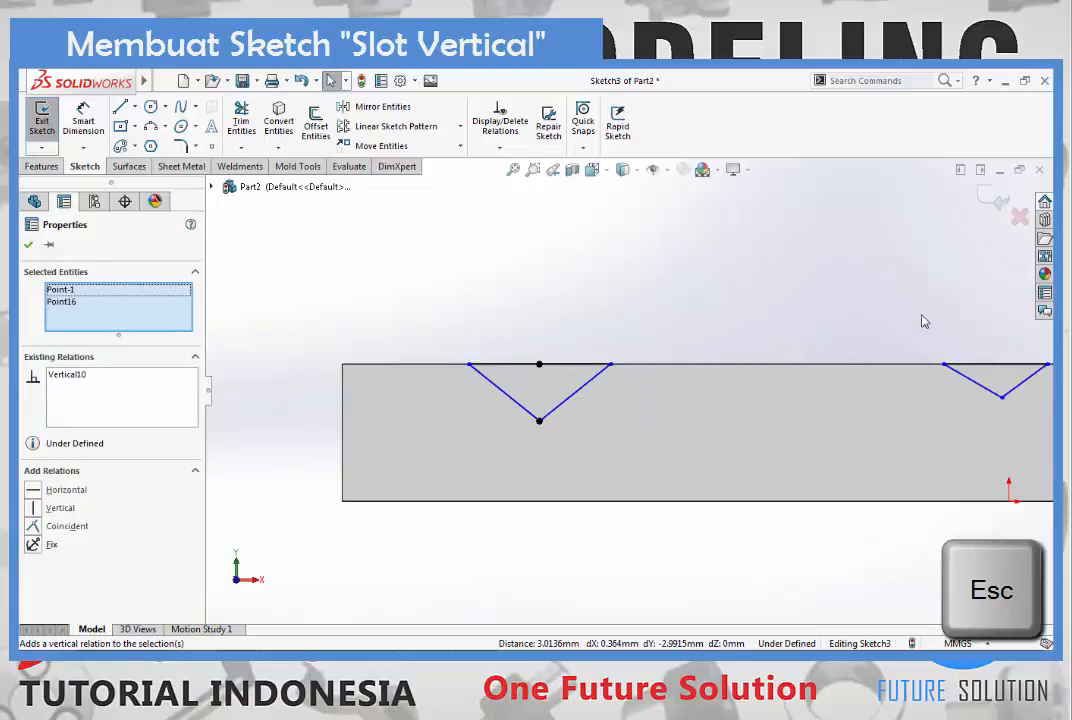
pyautogui.press('Escape')
# - Add a Vertical relation between the midpoint of the middle triangle's top line and its bottom vertex
pyautogui.scroll(4, 935, 345)
pyautogui.scroll(-4, 829, 384)
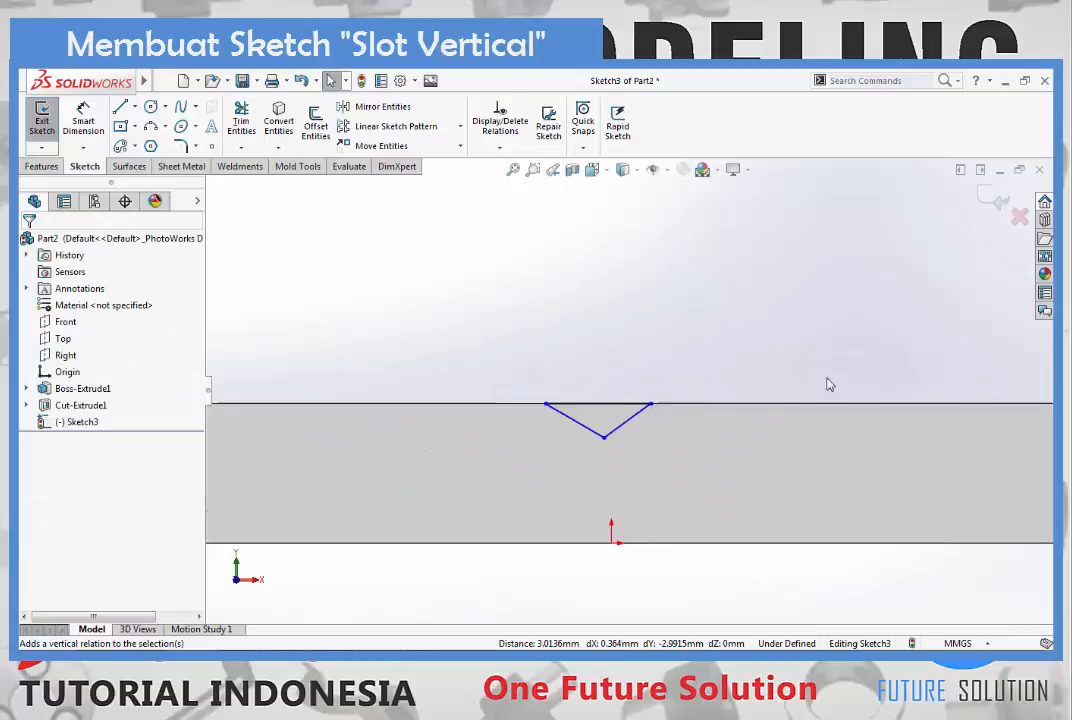
pyautogui.click(600, 405)
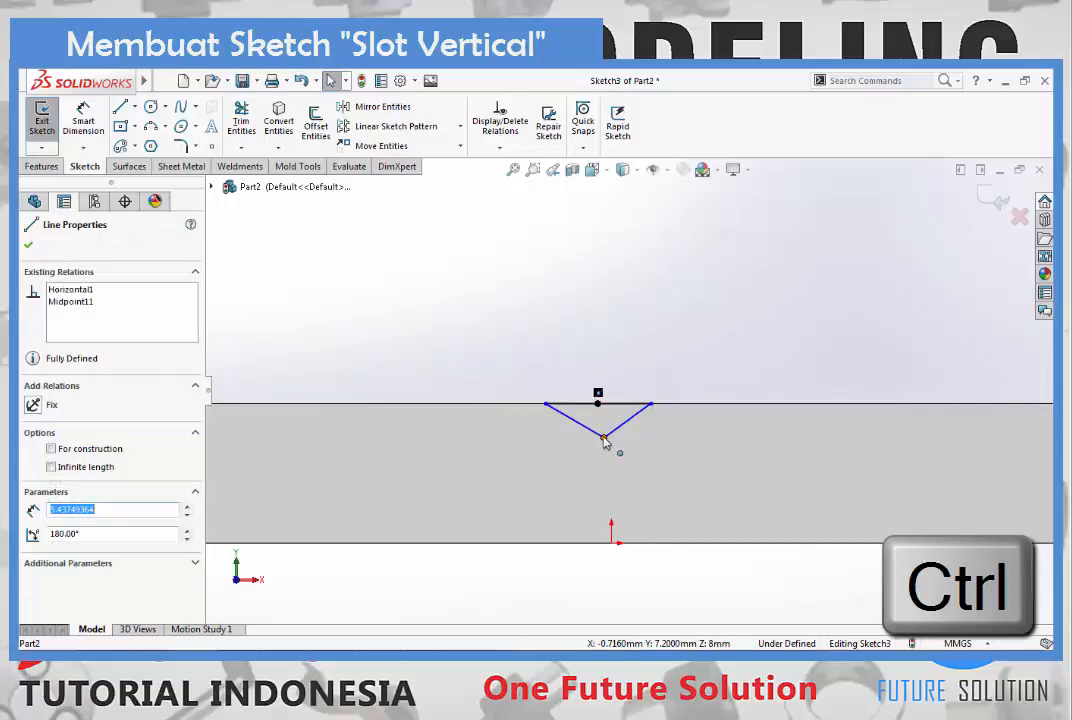
pyautogui.keyDown('ctrl'); pyautogui.click(604, 438); pyautogui.keyUp('ctrl')
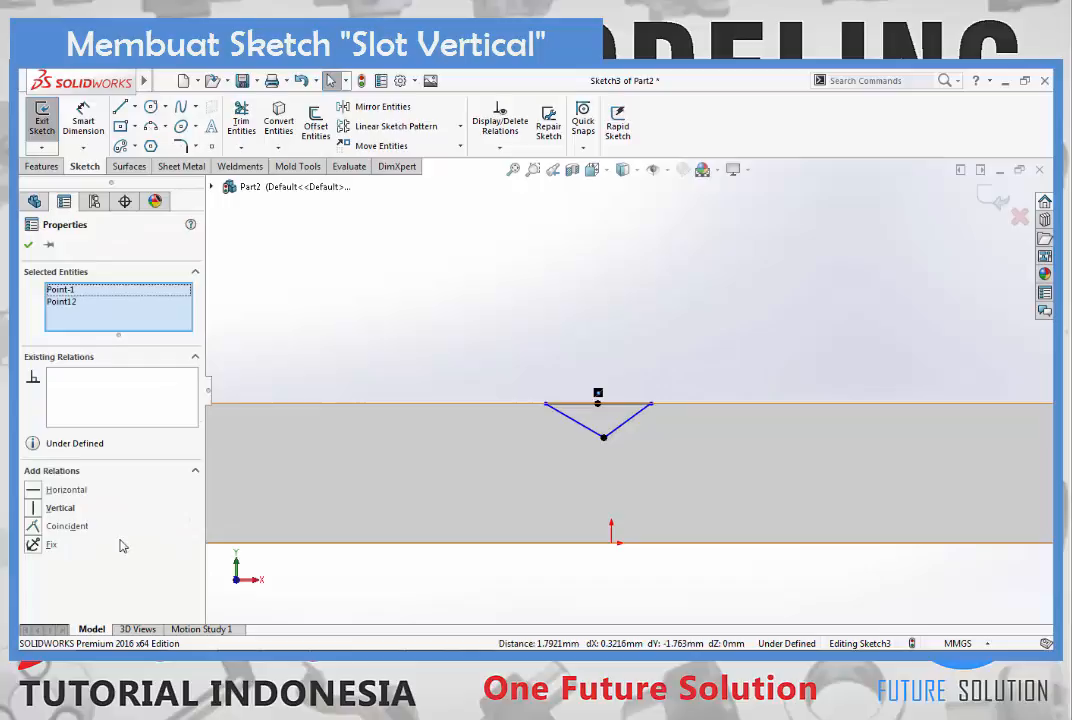
pyautogui.click(33, 509)
pyautogui.press('Escape')
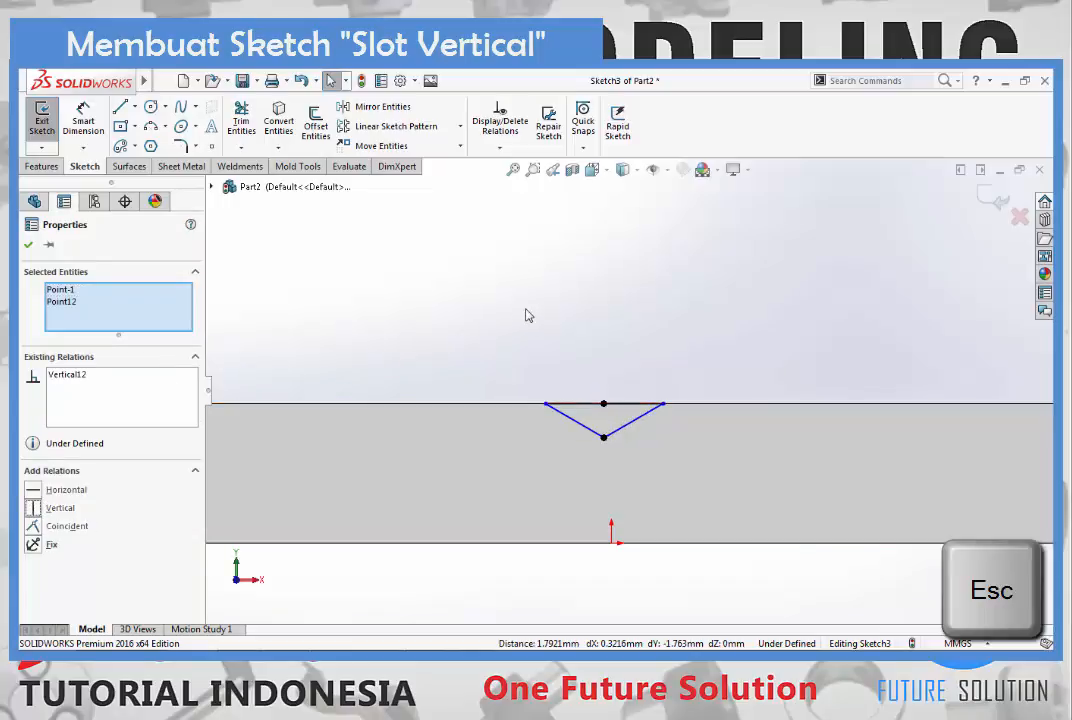
# - Add Collinear and Equal relations to the top lines of all three triangles
pyautogui.scroll(3, 433, 400)
pyautogui.scroll(-2, 390, 419)
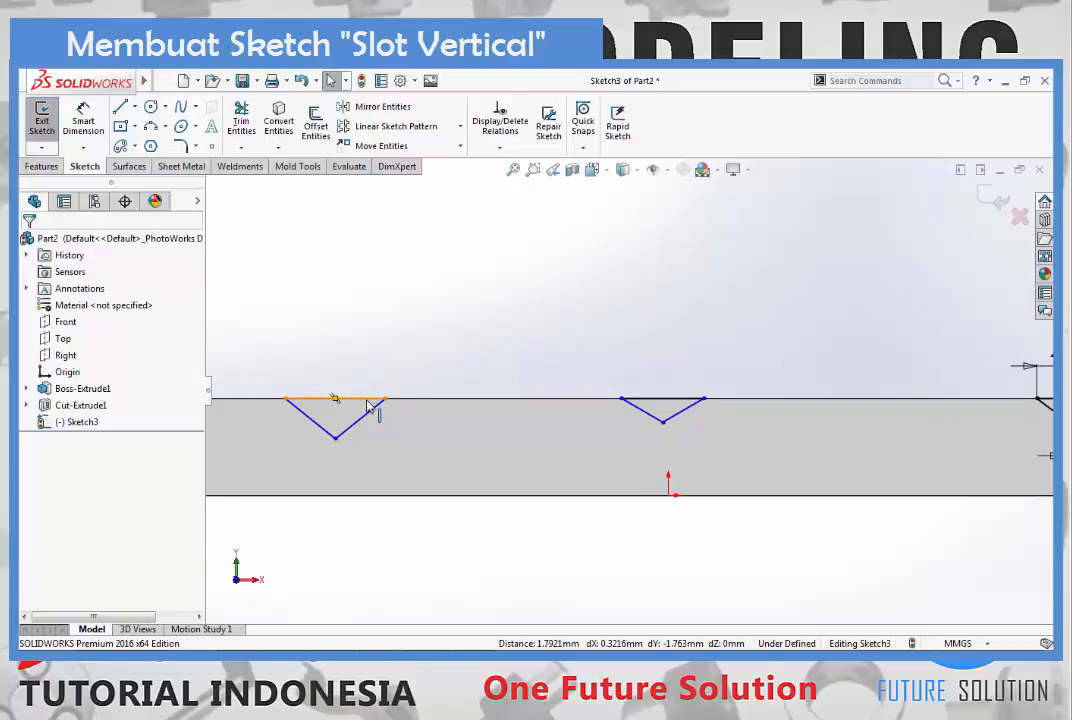
pyautogui.click(372, 401)
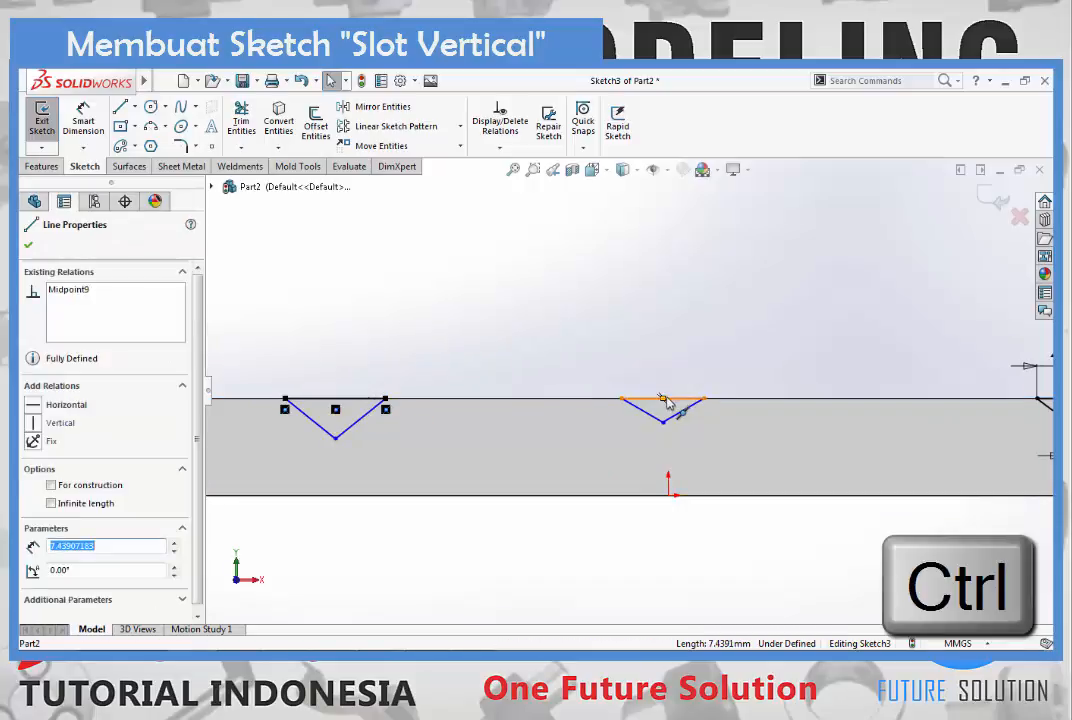
pyautogui.keyDown('ctrl'); pyautogui.click(693, 401); pyautogui.keyUp('ctrl')
pyautogui.scroll(2, 660, 400)
pyautogui.scroll(-4, 640, 397)
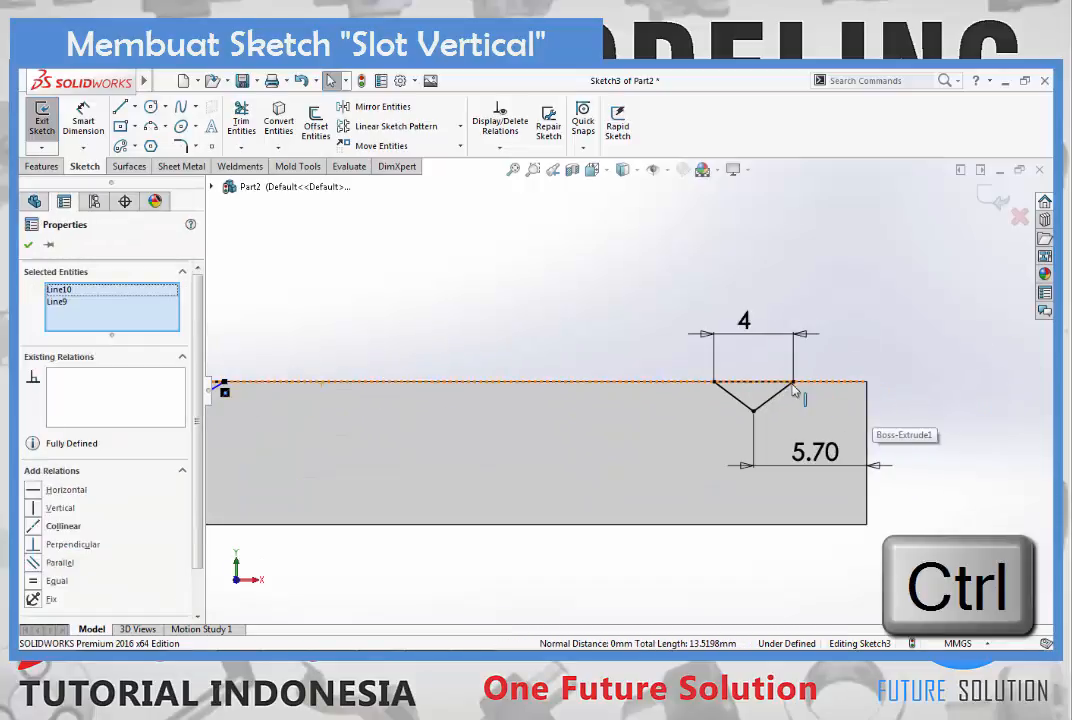
pyautogui.keyDown('ctrl'); pyautogui.click(779, 384); pyautogui.keyUp('ctrl')
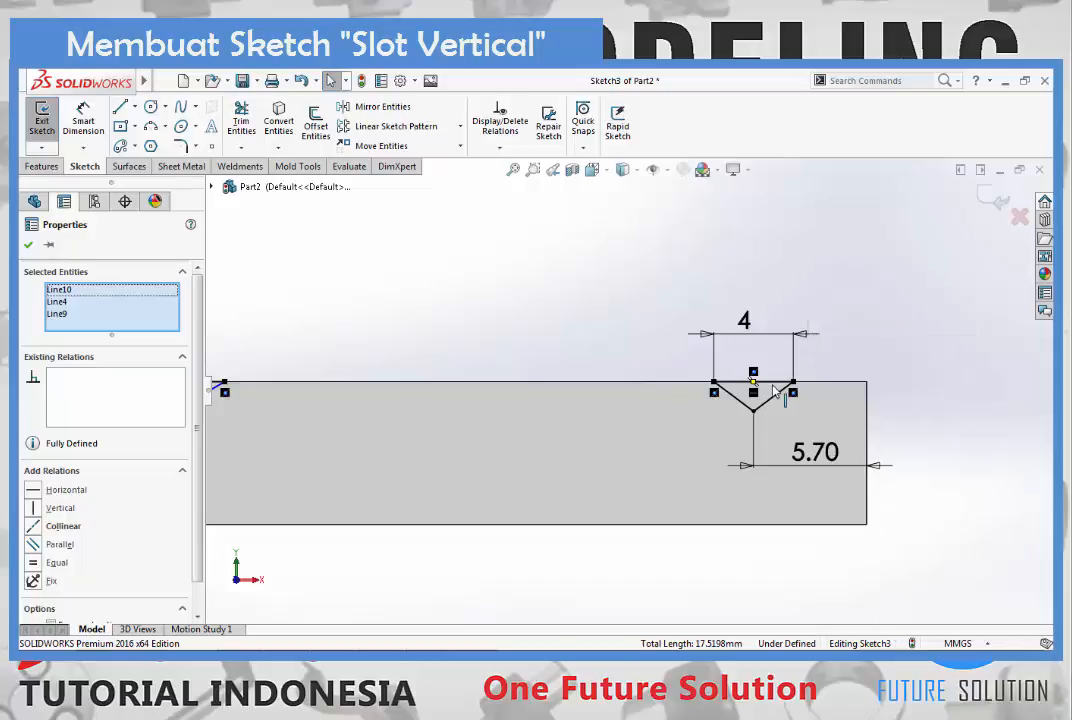
pyautogui.press('f')
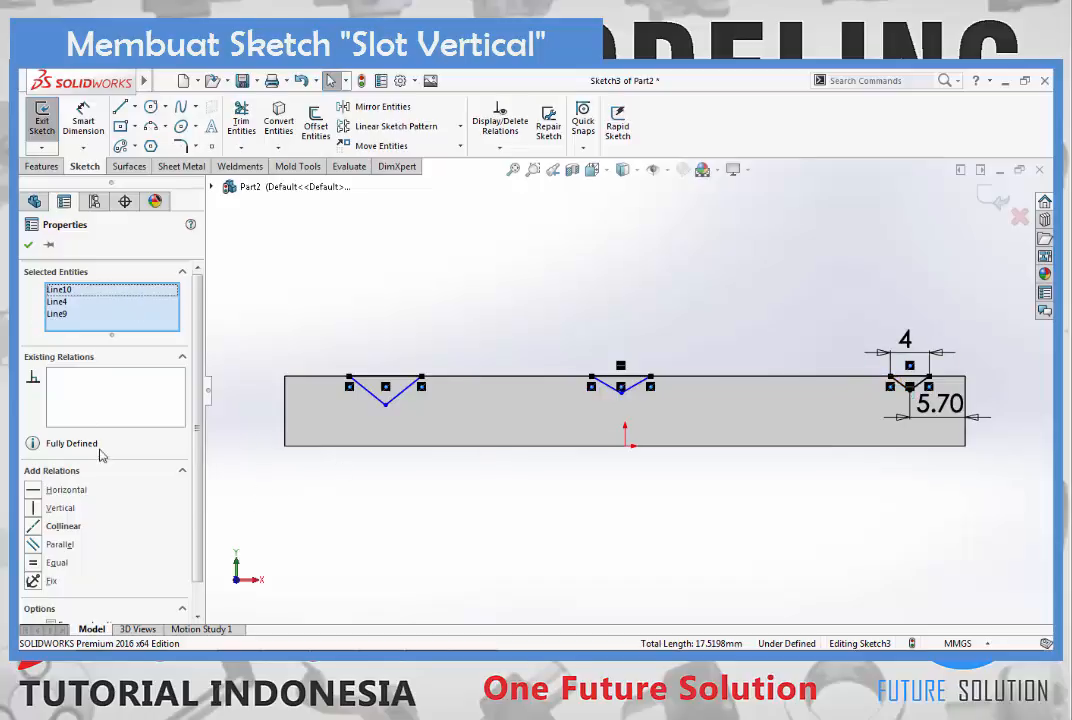
pyautogui.click(33, 528)
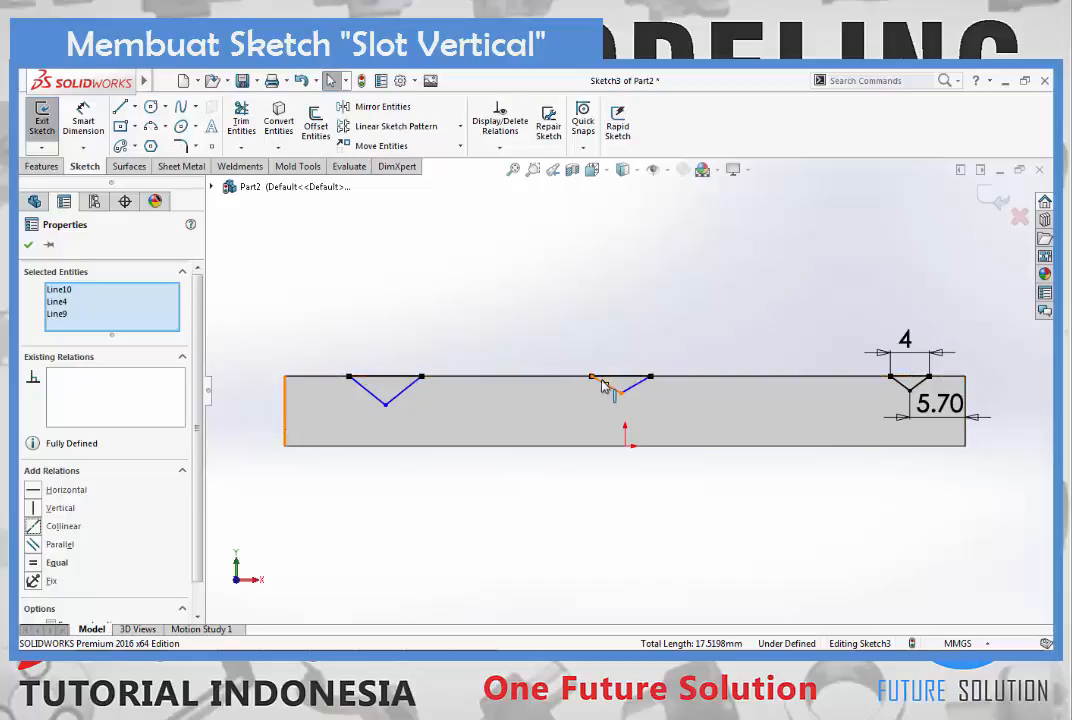
pyautogui.click(38, 566)
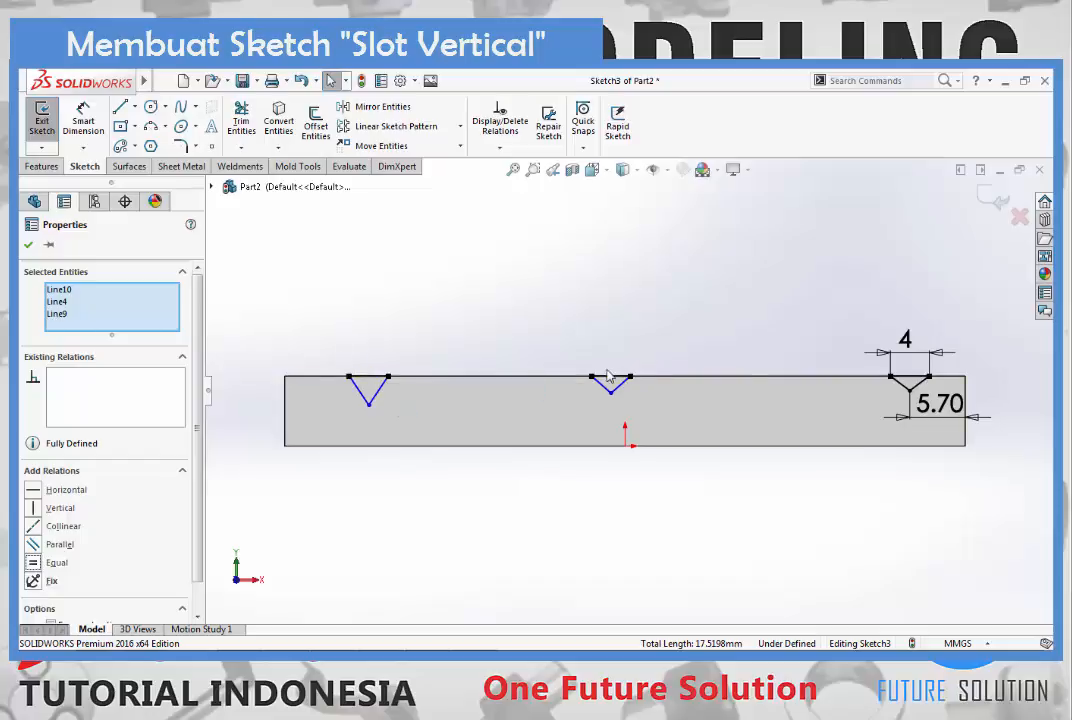
pyautogui.press('Escape')
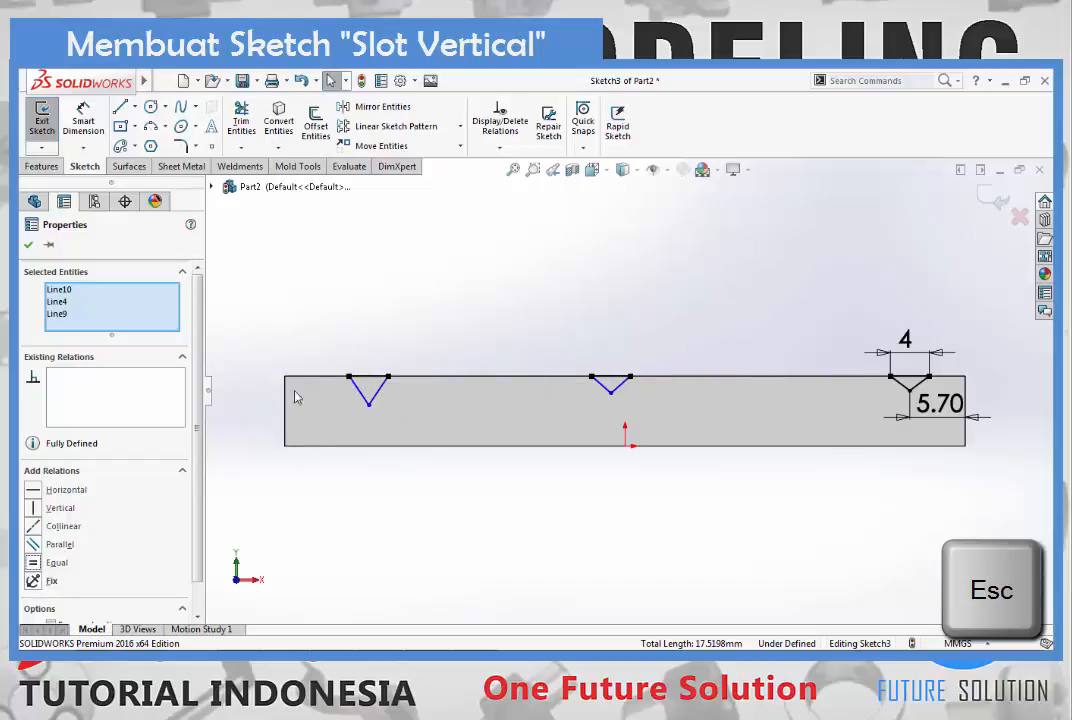
pyautogui.click(745, 267)
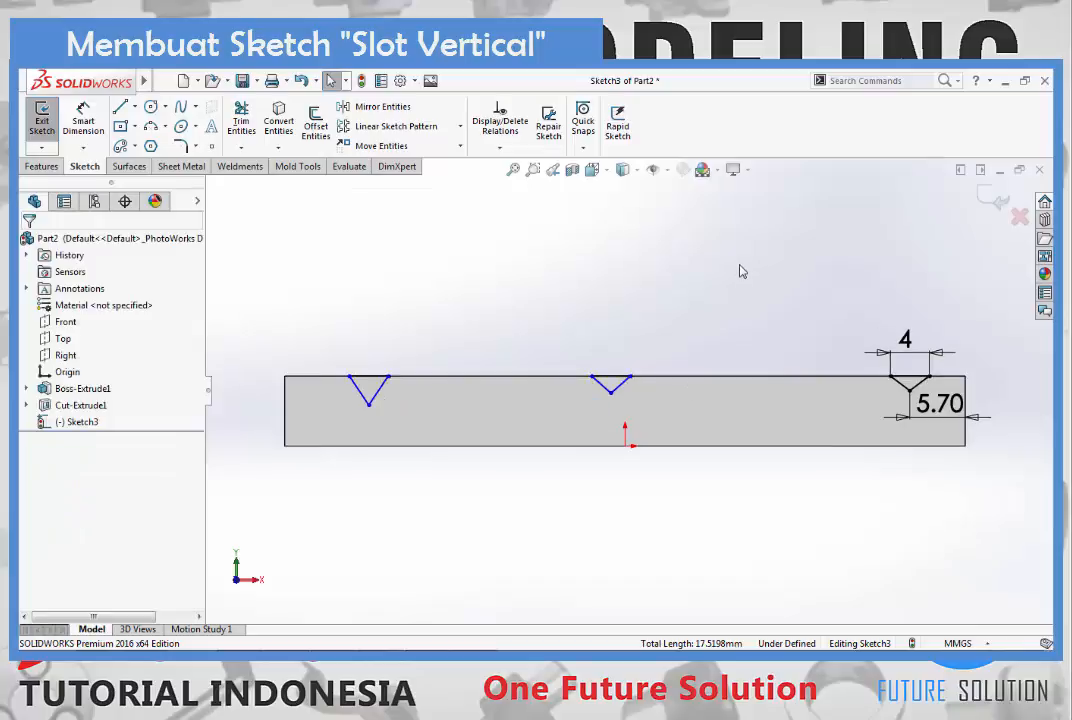
# - Add a Horizontal relation between the bottom vertices of the three triangles
pyautogui.click(369, 405)
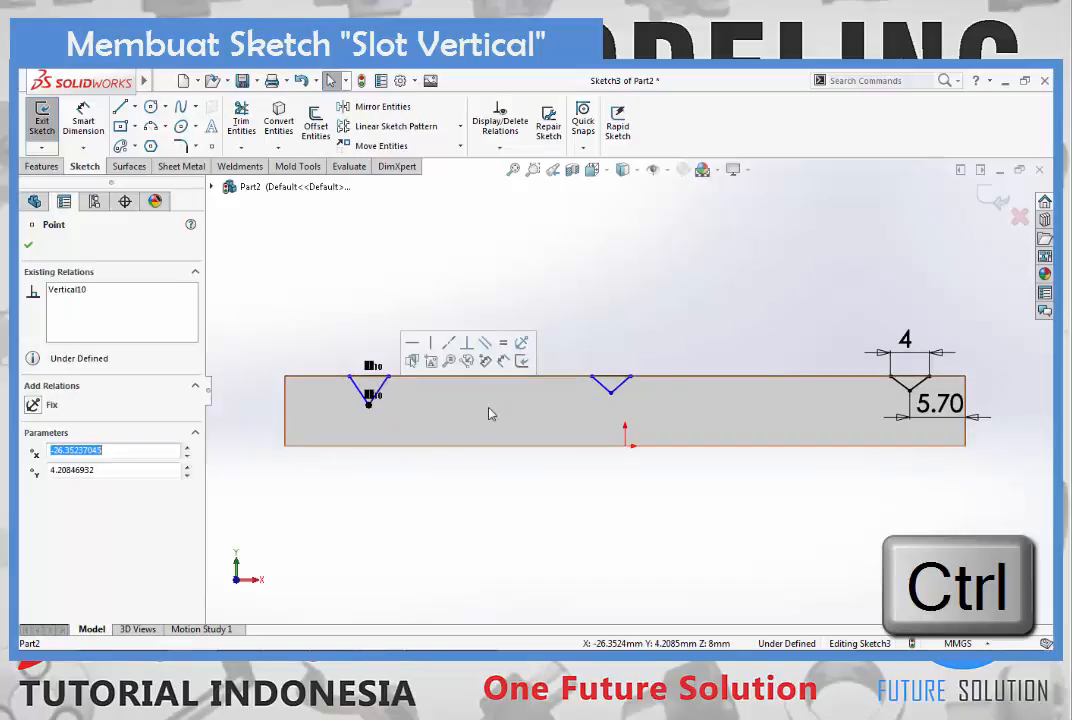
pyautogui.keyDown('ctrl'); pyautogui.click(612, 394); pyautogui.keyUp('ctrl')
pyautogui.keyDown('ctrl'); pyautogui.click(910, 391); pyautogui.keyUp('ctrl')
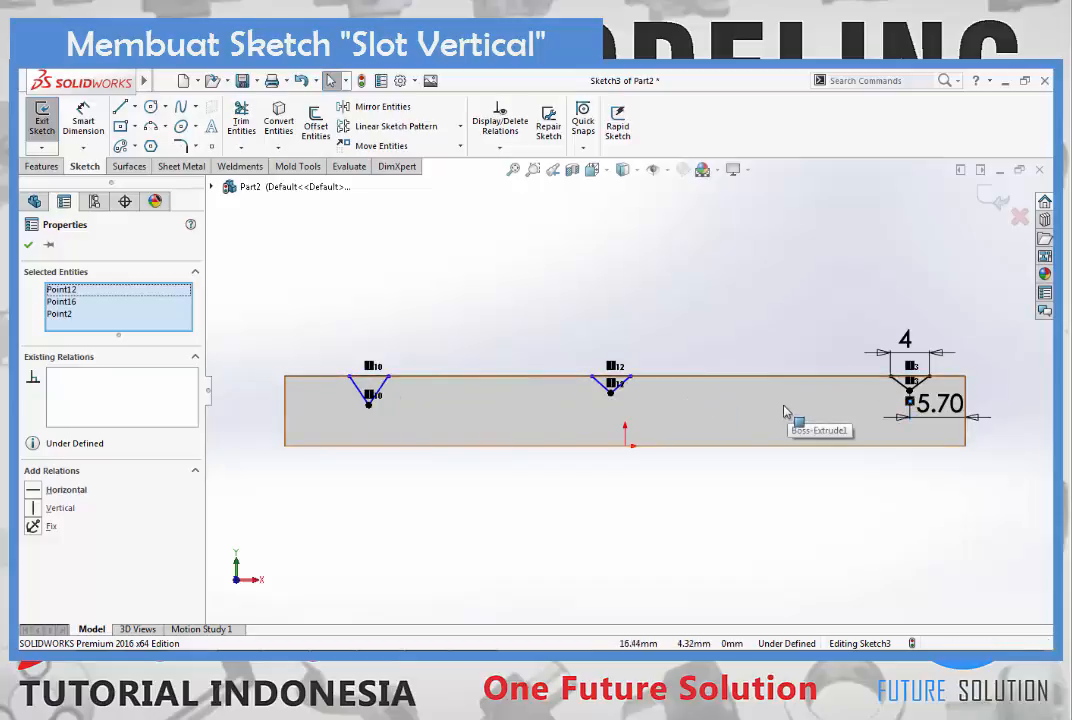
pyautogui.click(33, 492)
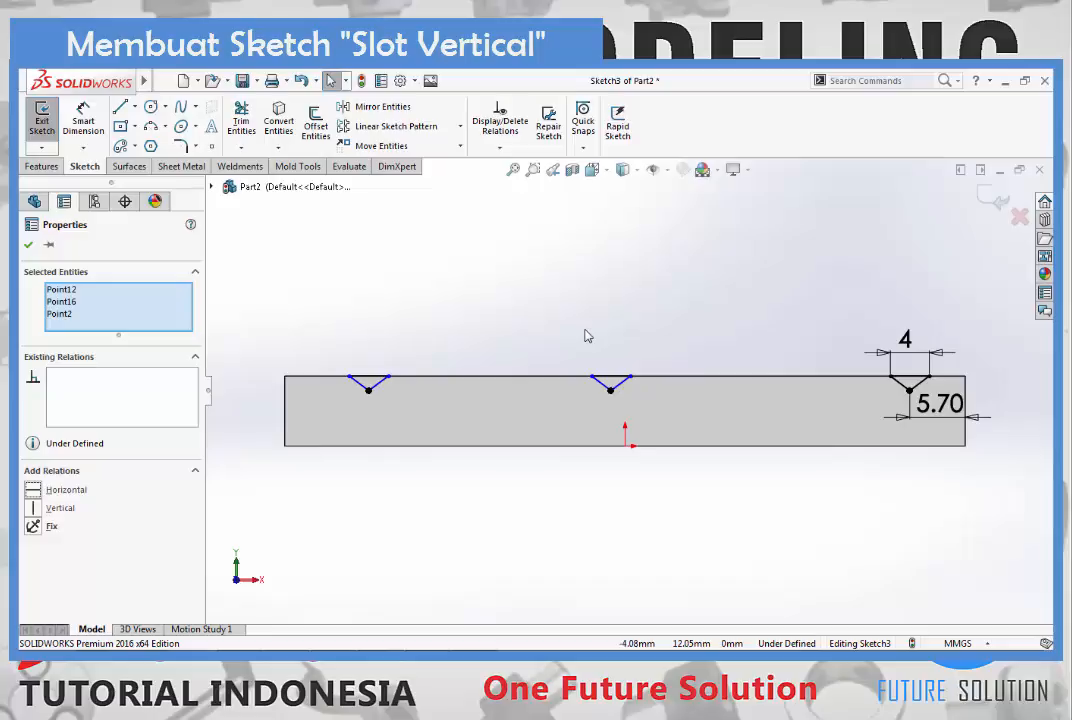
pyautogui.press('Escape')
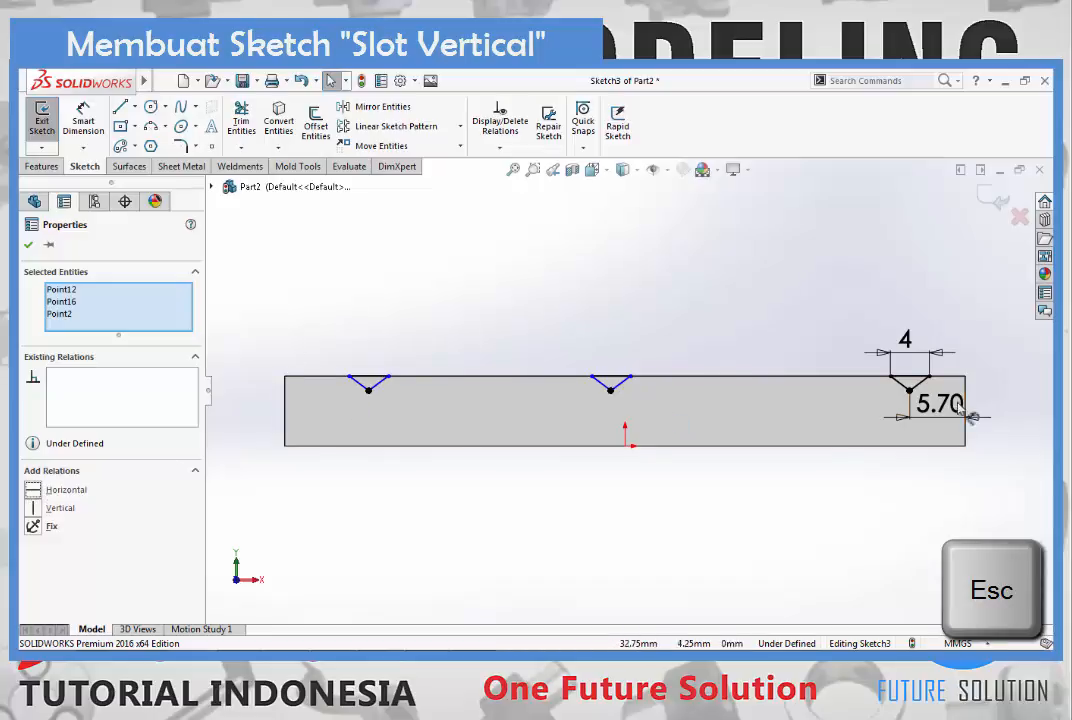
pyautogui.click(549, 213)
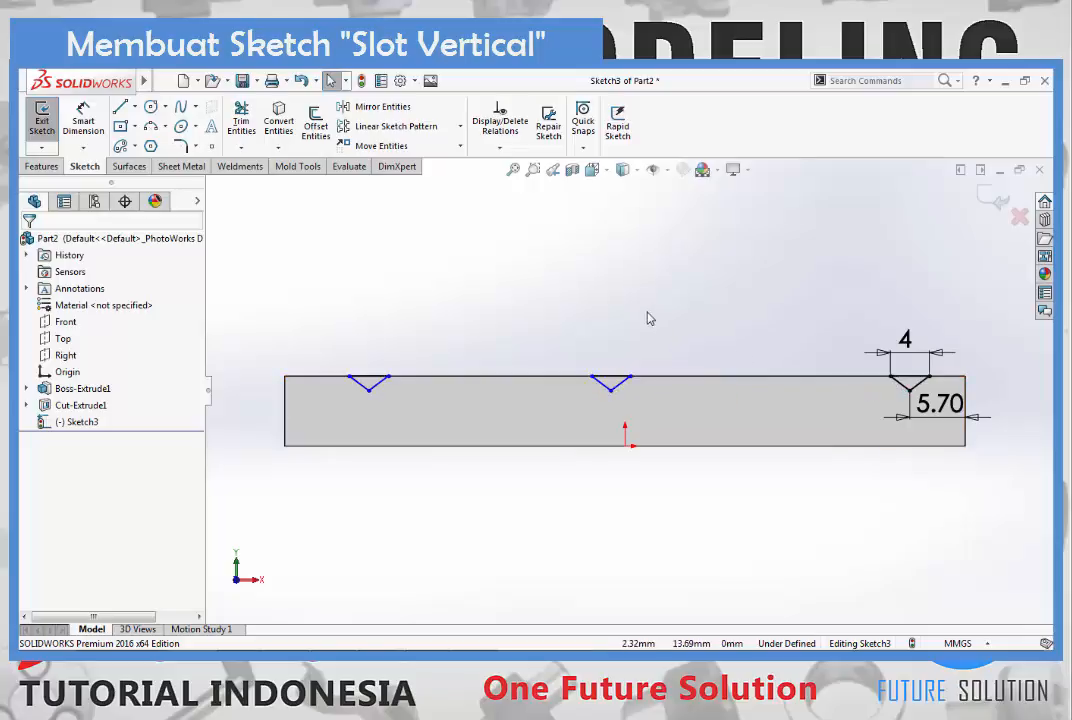
# - Draw two connected centerlines from the left triangle's bottom vertex through the middle triangle's to the right triangle's bottom vertex
pyautogui.click(136, 110)
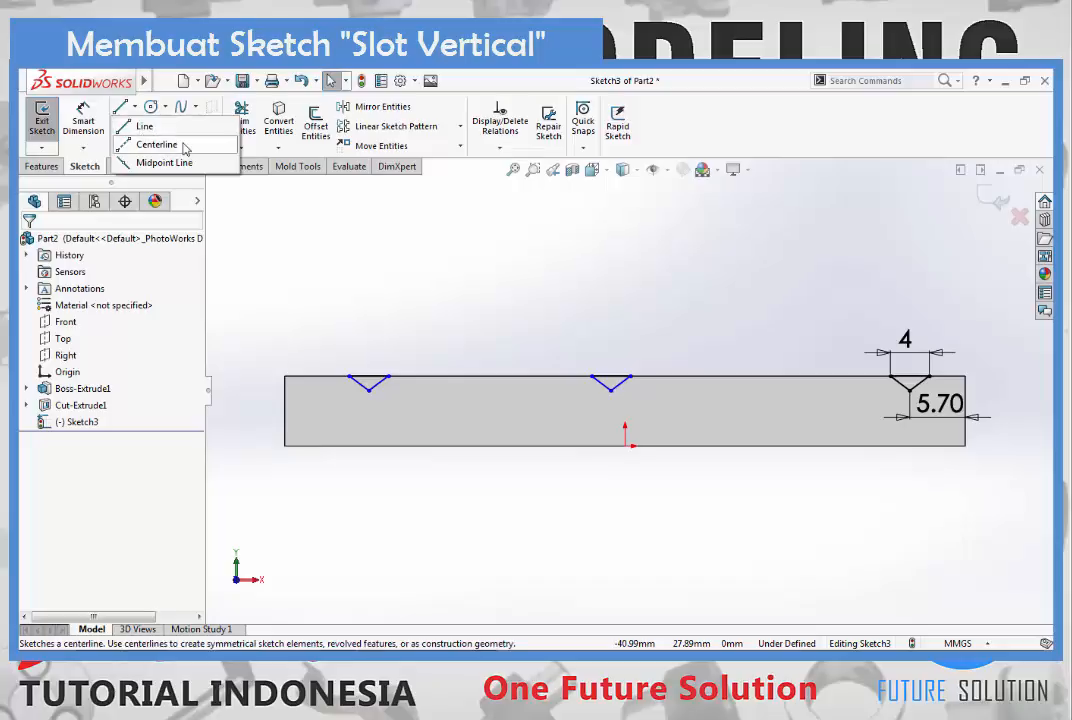
pyautogui.click(157, 145)
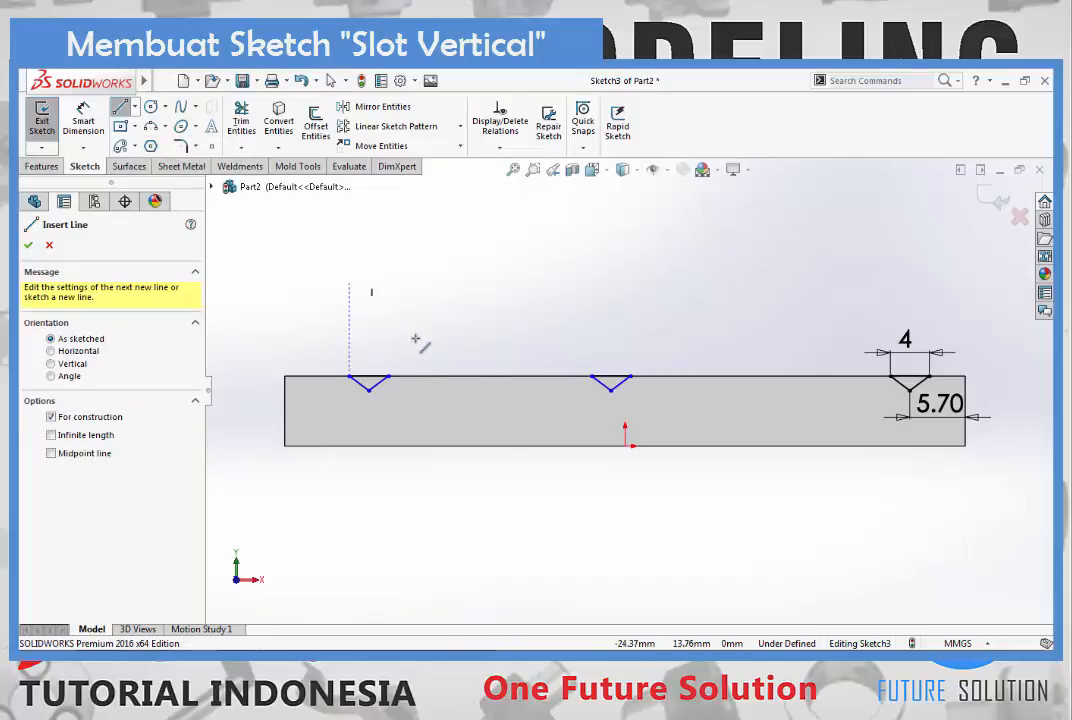
pyautogui.click(370, 390)
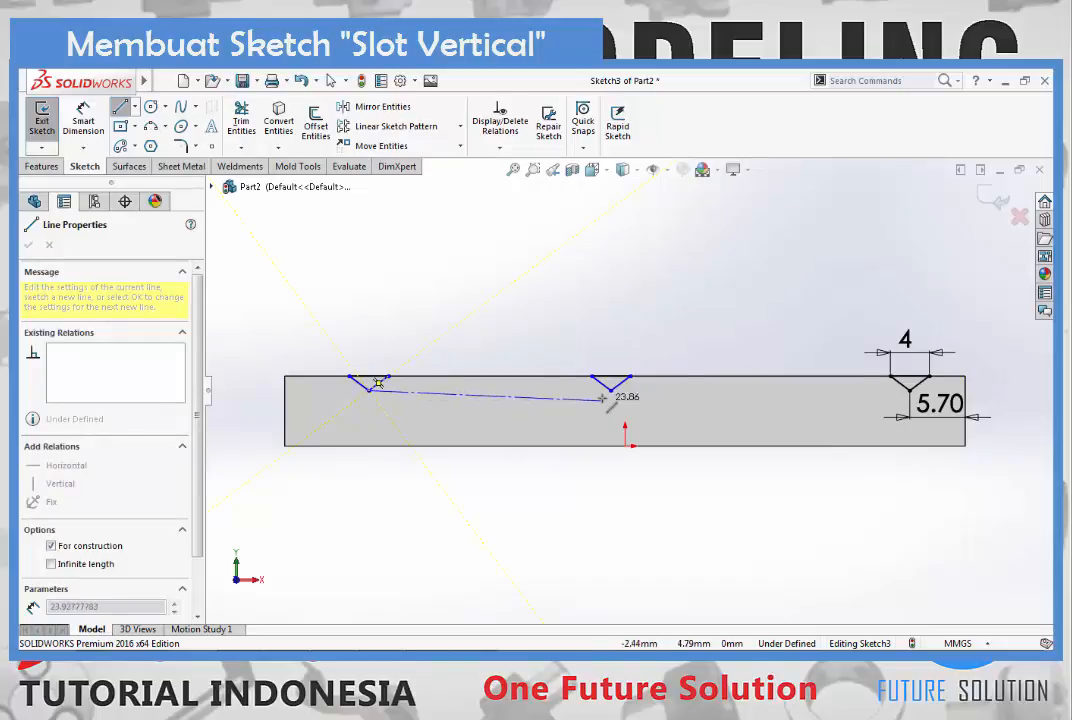
pyautogui.click(612, 390)
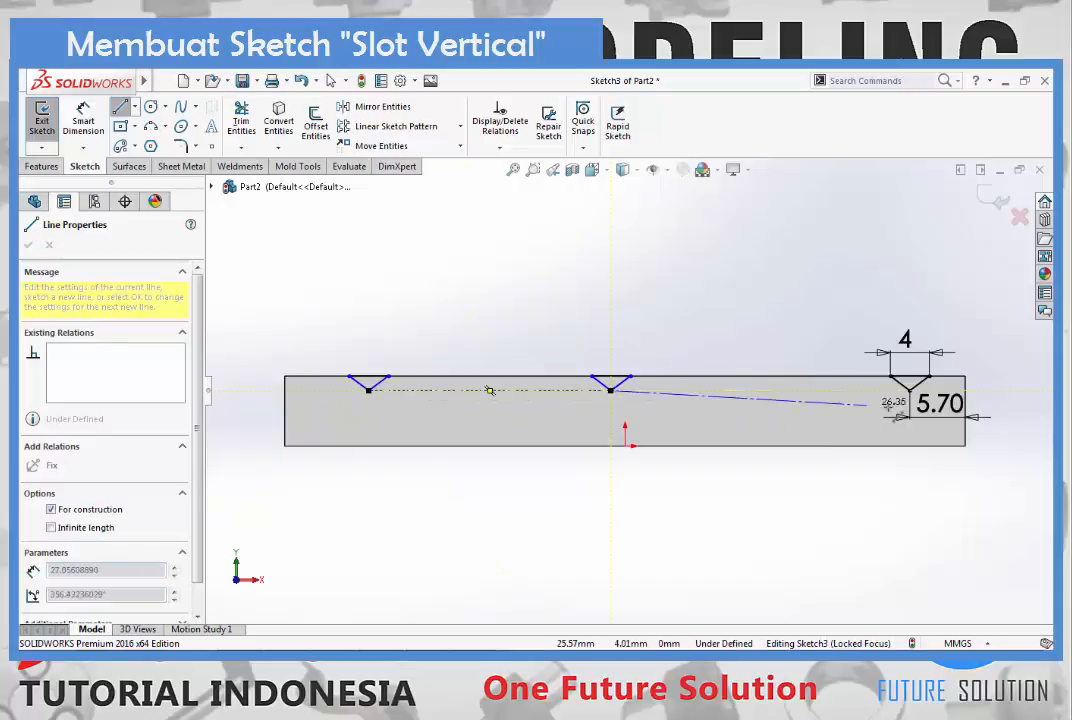
pyautogui.click(906, 390)
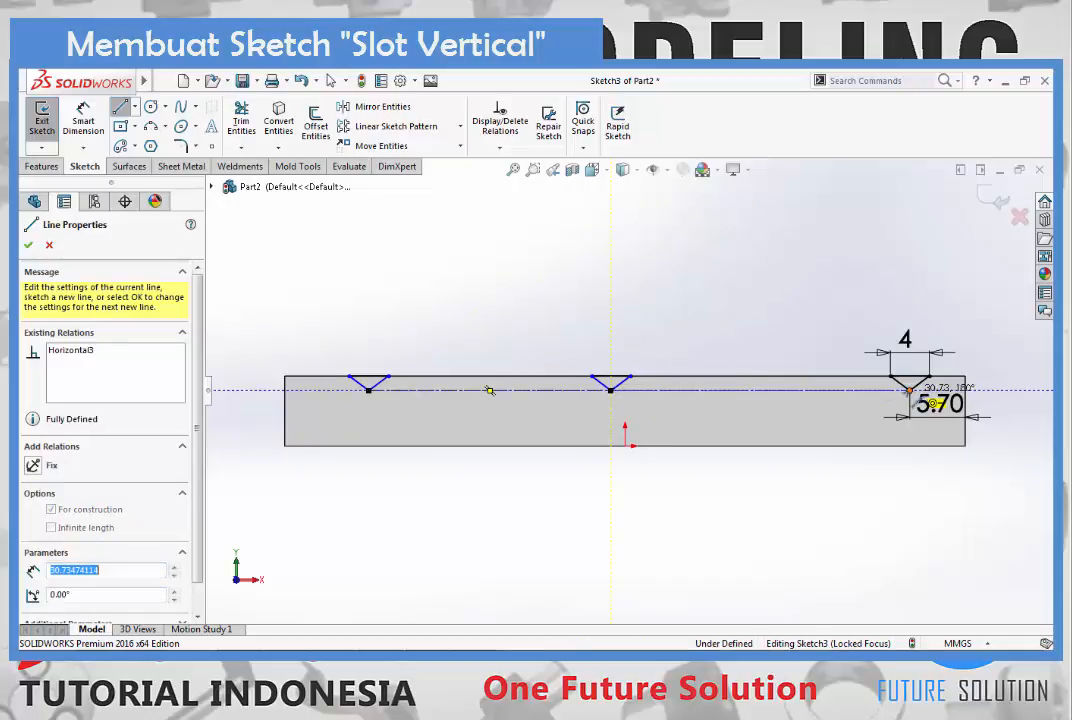
pyautogui.press('Escape')
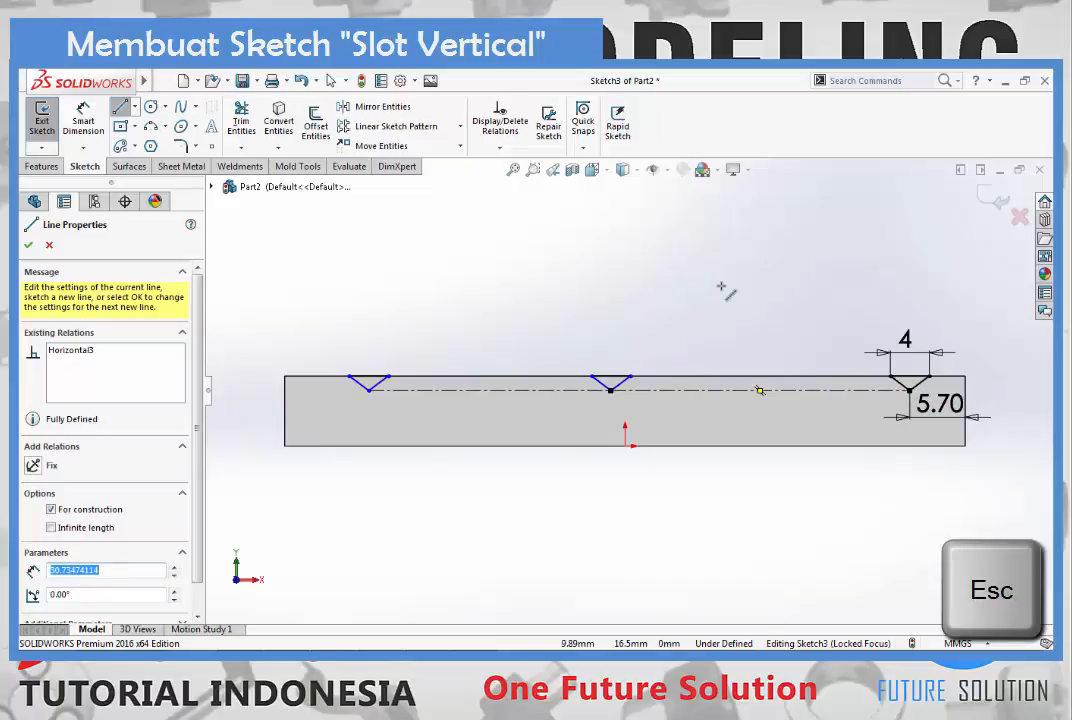
pyautogui.press('Escape')
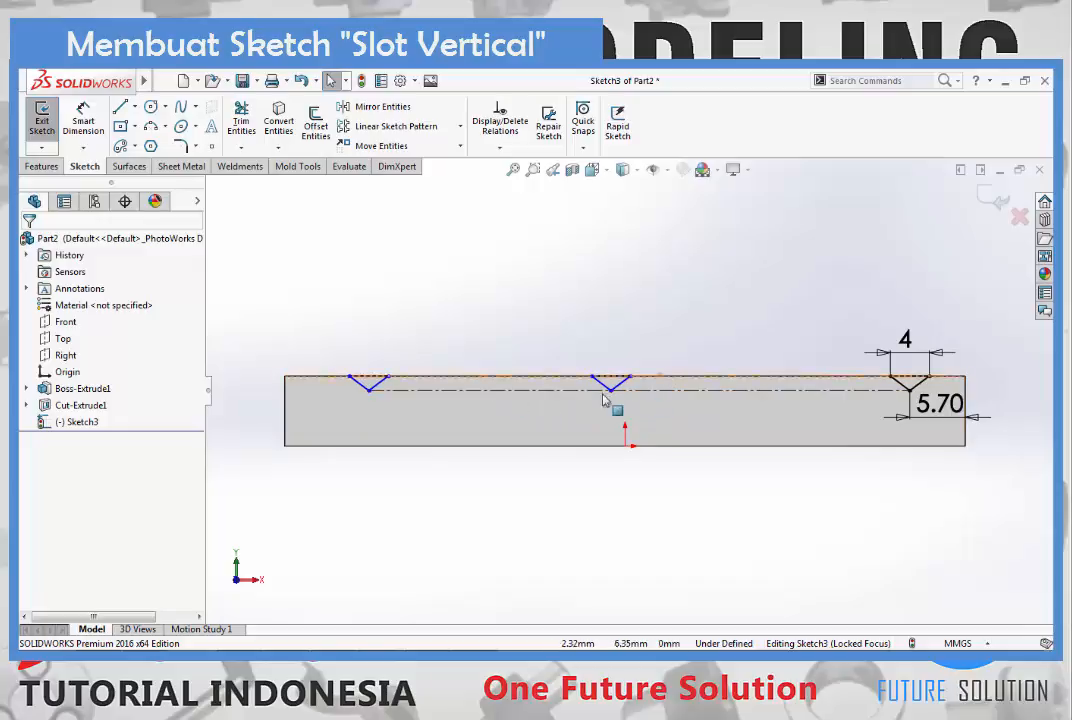
# - Convert the centerline between the left and middle triangles to a solid line, and restore it to construction geometry
pyautogui.click(533, 392)
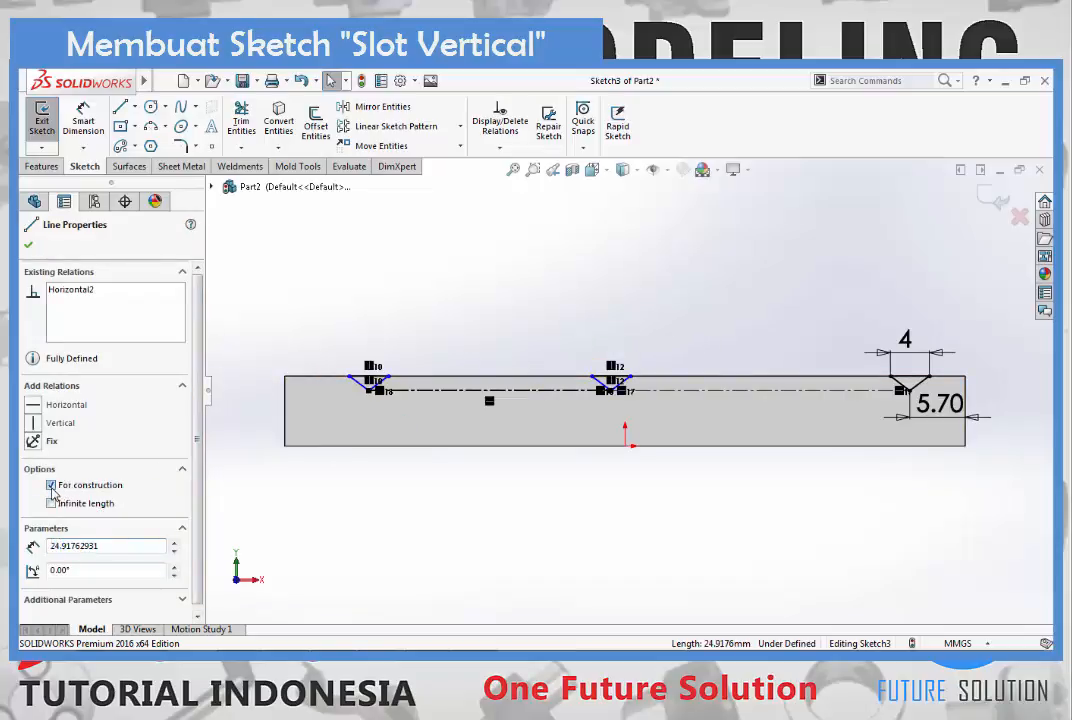
pyautogui.click(52, 487)
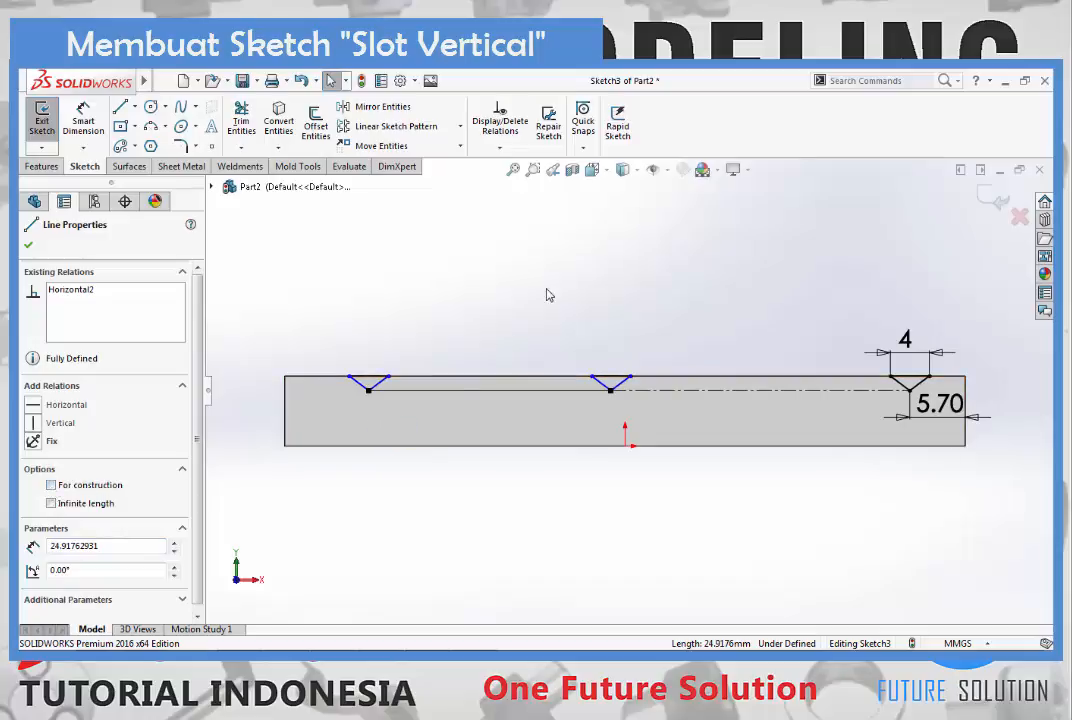
pyautogui.click(587, 278)
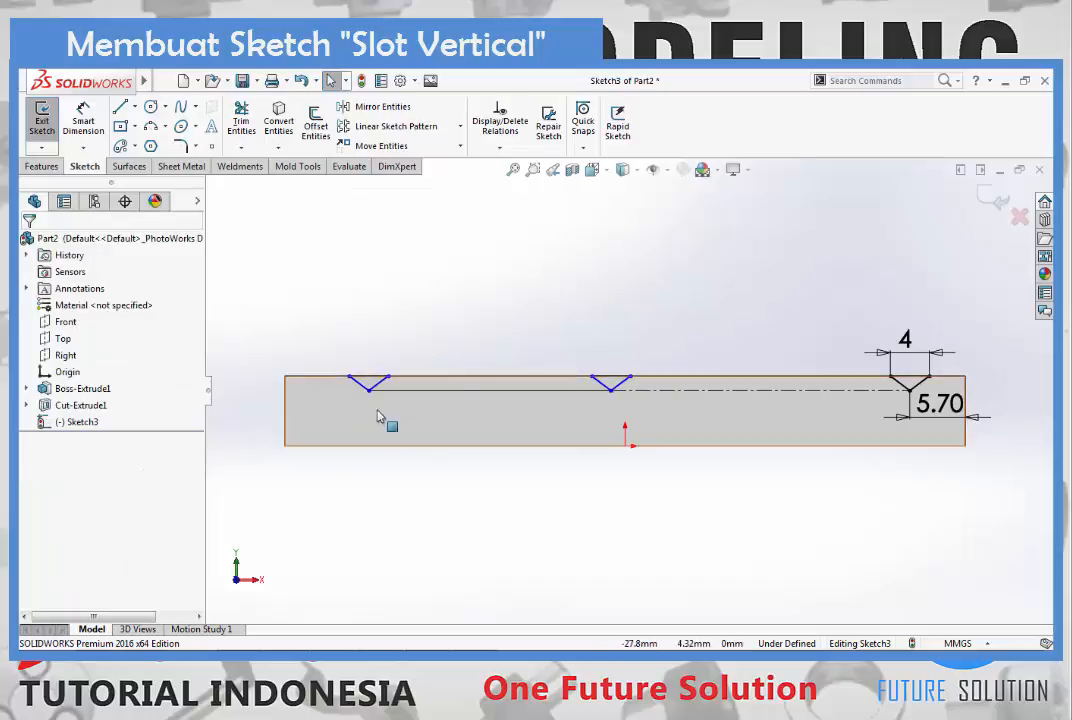
pyautogui.click(570, 392)
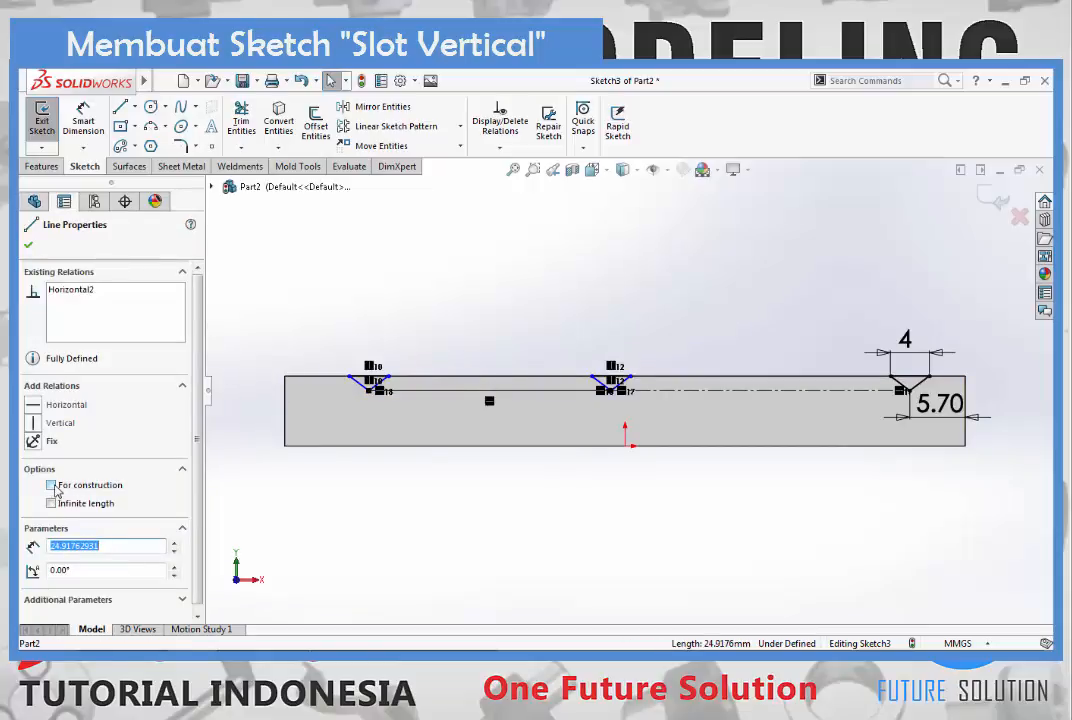
pyautogui.click(51, 486)
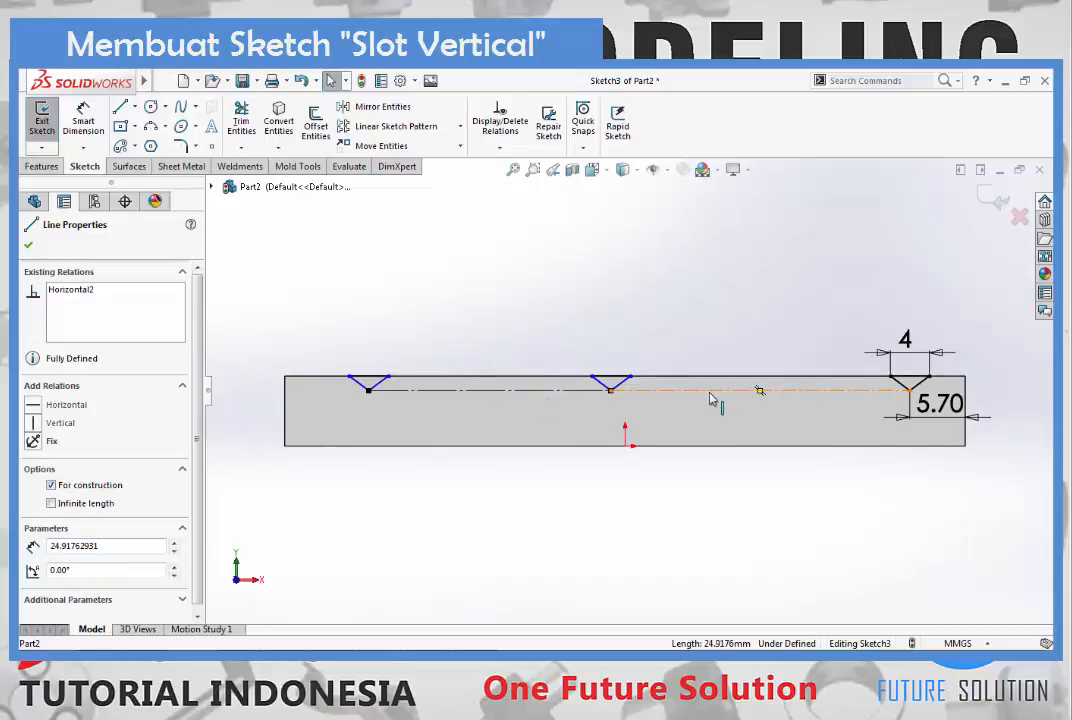
pyautogui.click(772, 267)
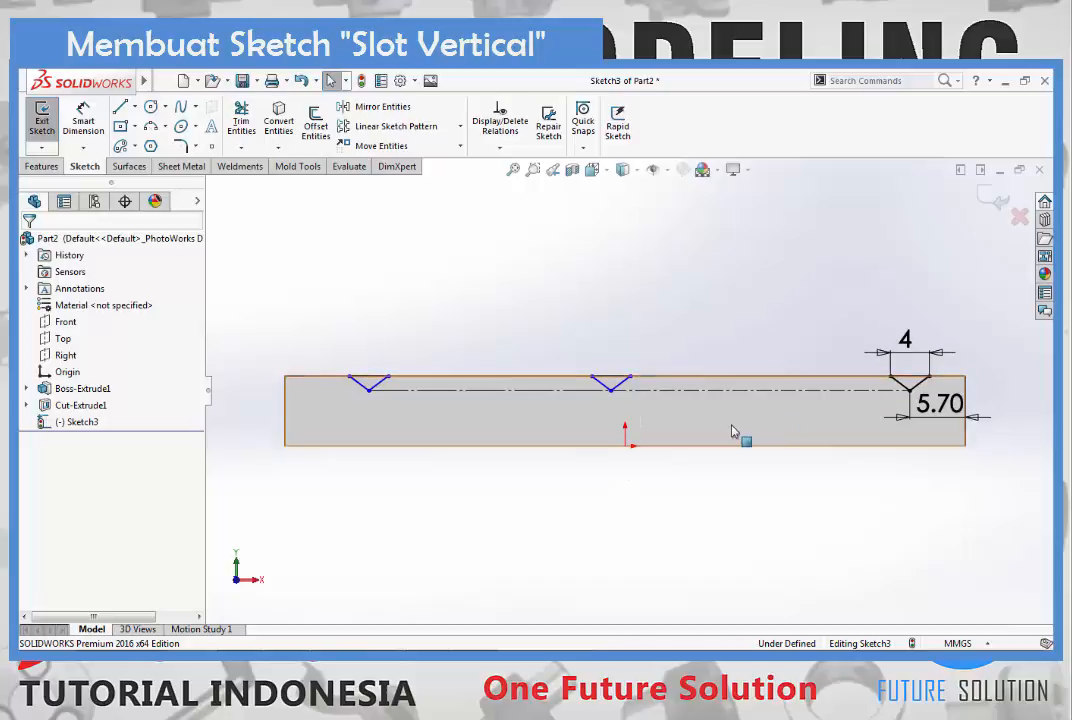
# - Add an Equal relation between the two centerlines connecting the bottom vertices of the triangles
pyautogui.click(659, 395)
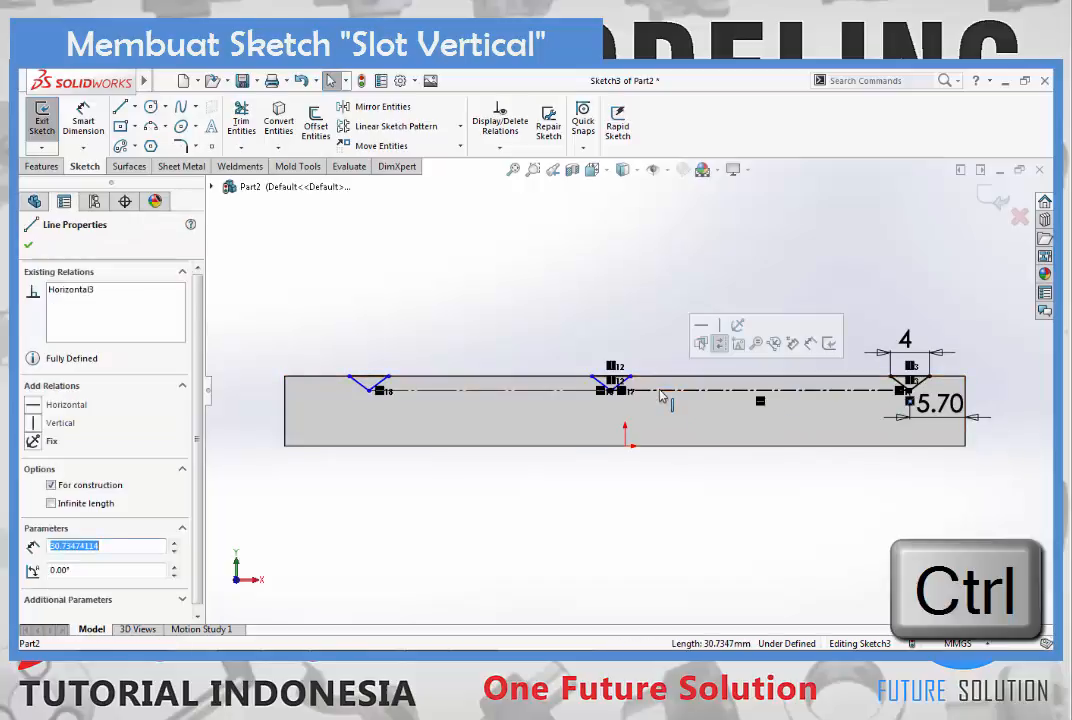
pyautogui.keyDown('ctrl'); pyautogui.click(544, 396); pyautogui.keyUp('ctrl')
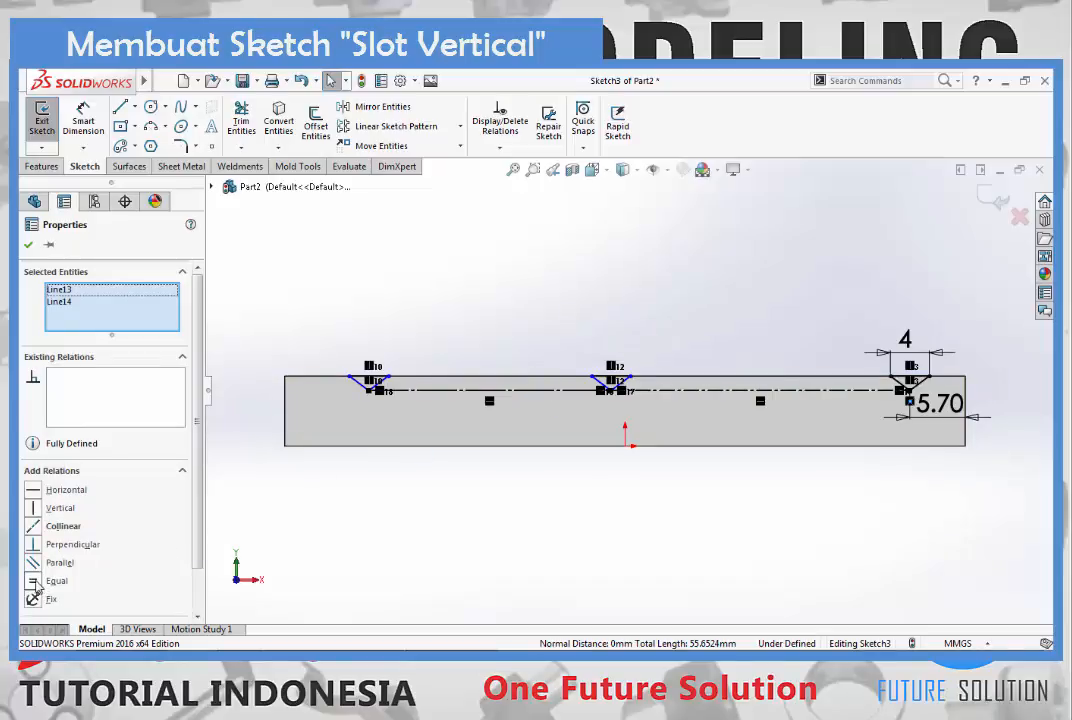
pyautogui.click(35, 584)
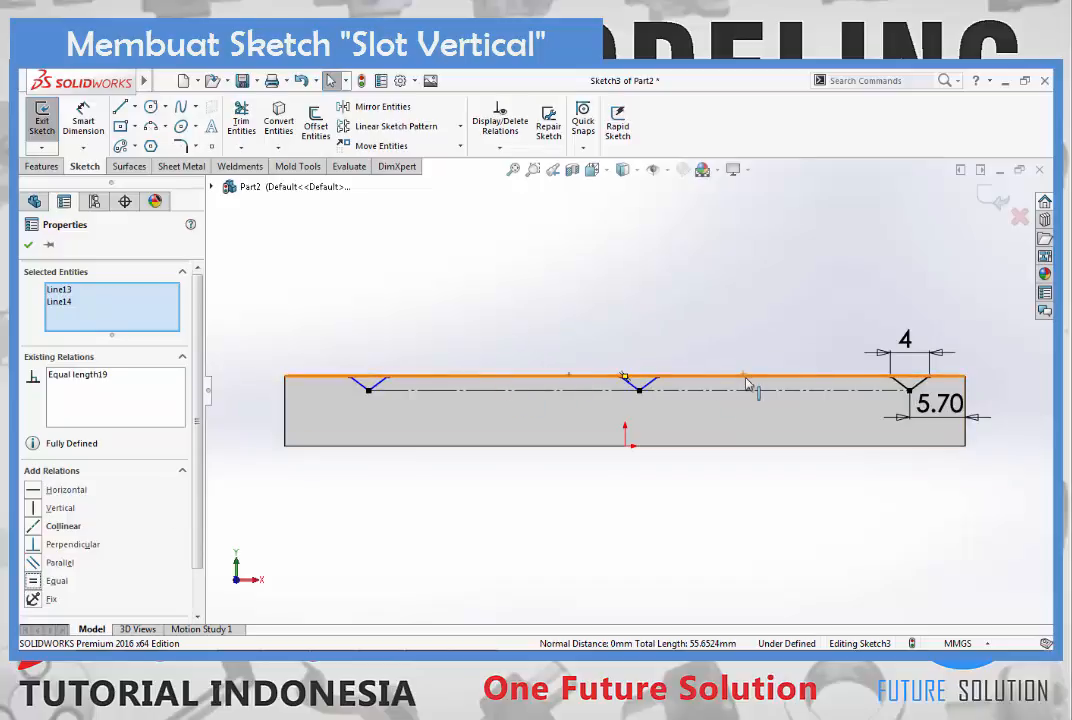
pyautogui.press('Escape')
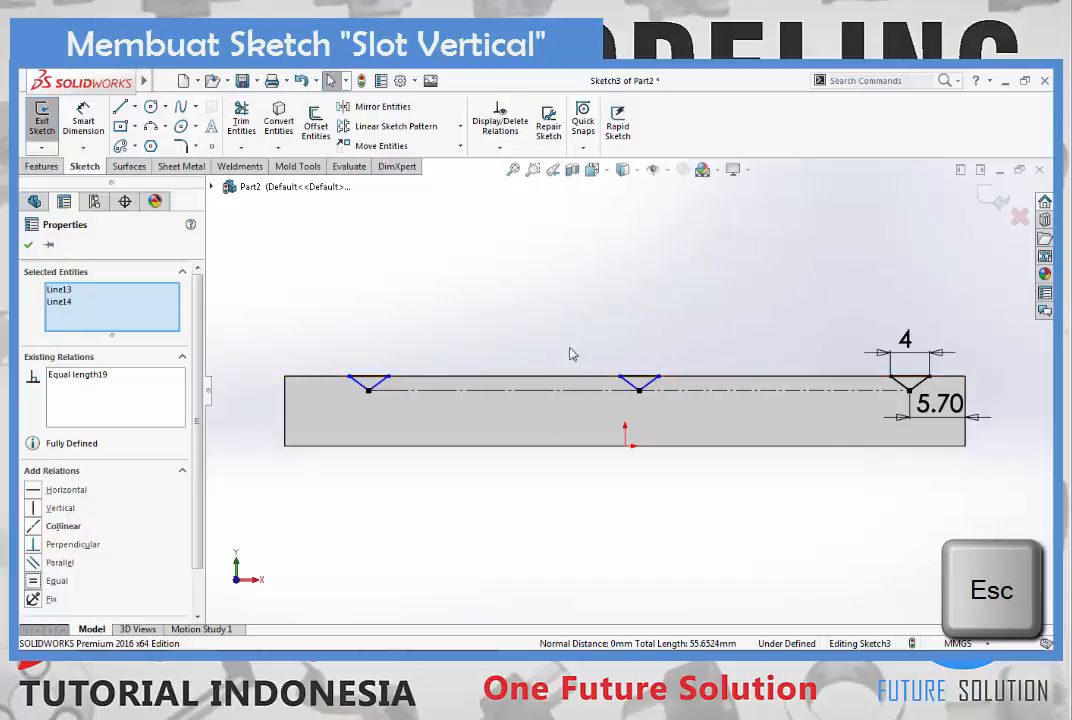
pyautogui.press('Escape')
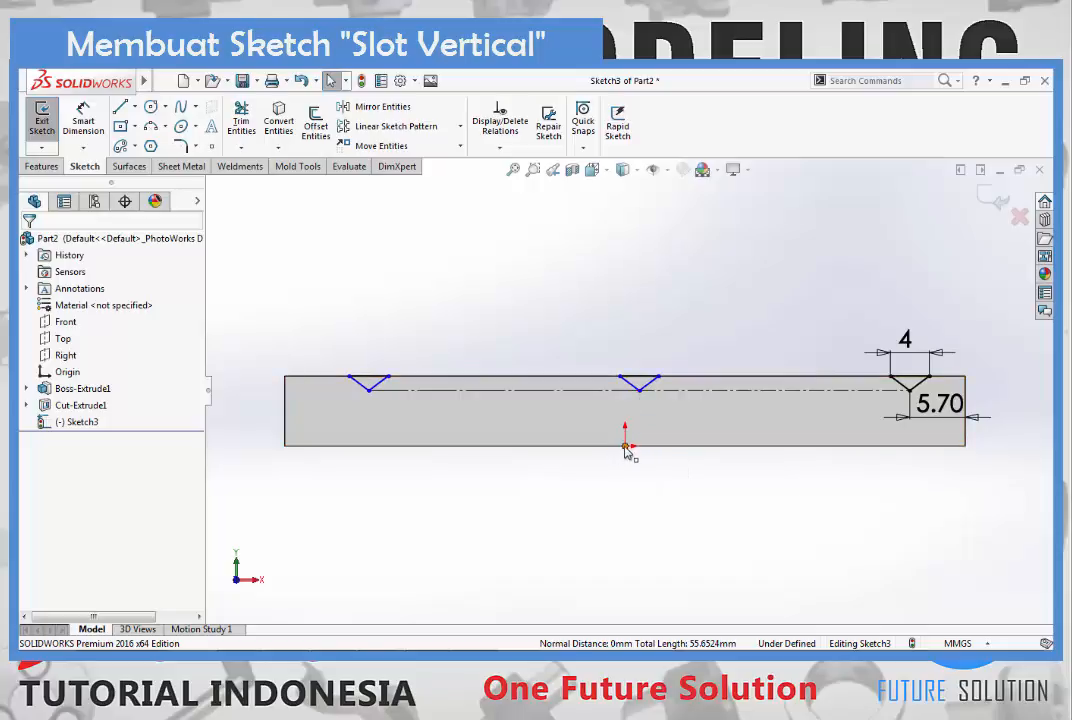
# - Add a Vertical relation between the middle triangle's bottom vertex and the origin
pyautogui.click(640, 392)
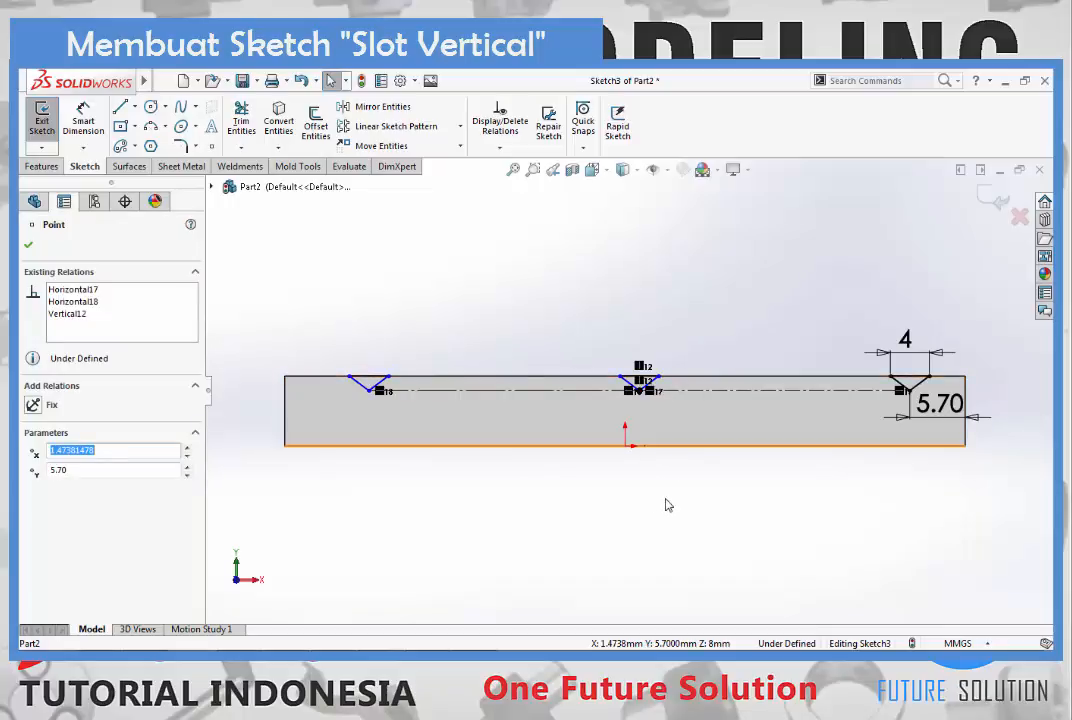
pyautogui.press('ctrl')
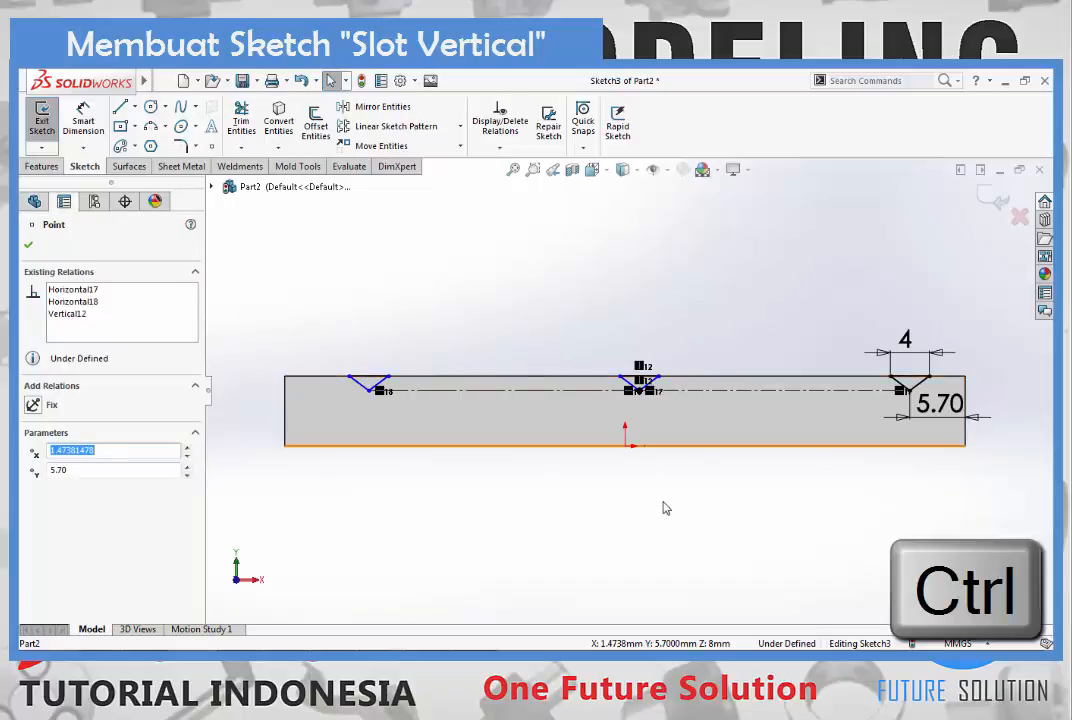
pyautogui.keyDown('ctrl'); pyautogui.click(626, 447); pyautogui.keyUp('ctrl')
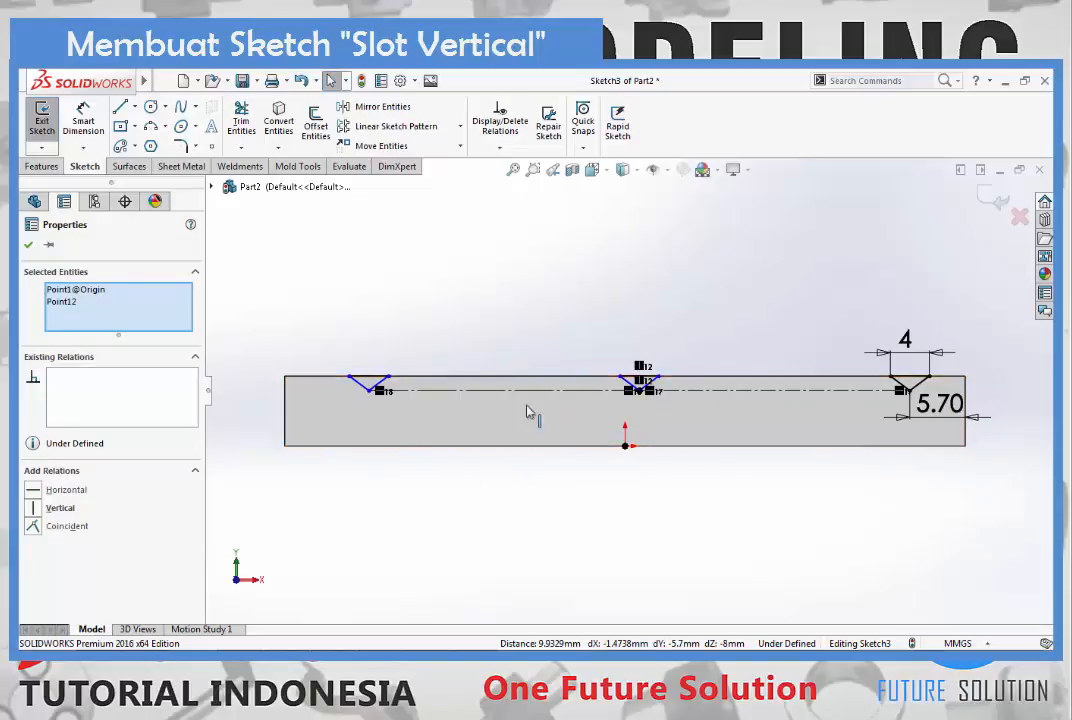
pyautogui.click(36, 510)
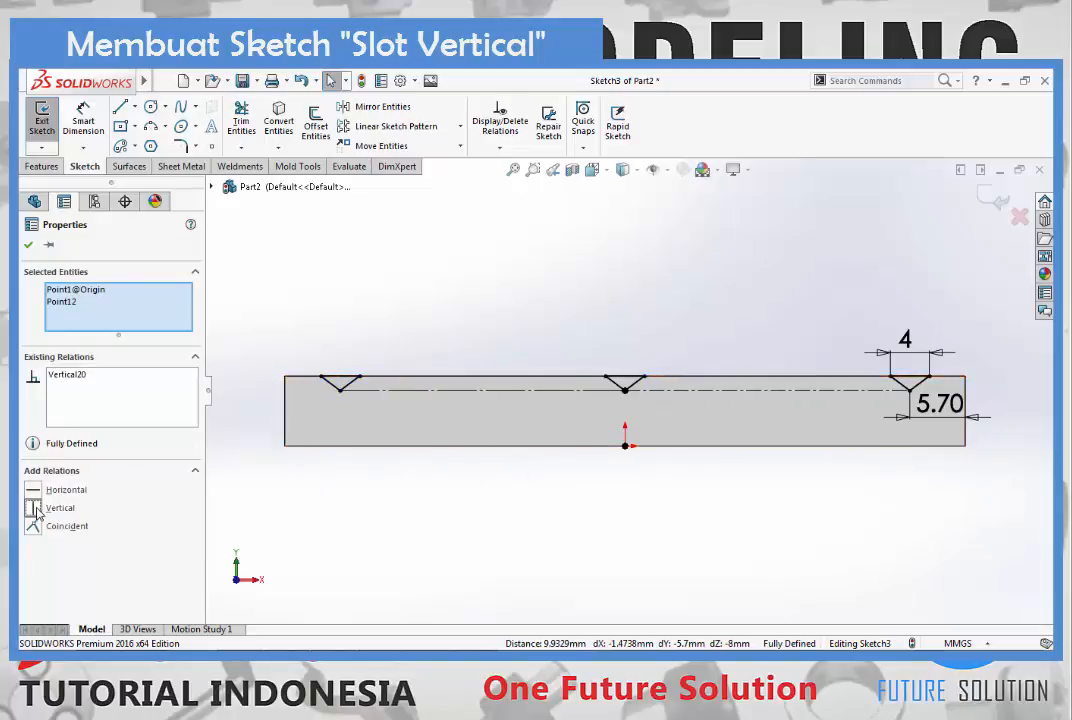
pyautogui.press('Escape')
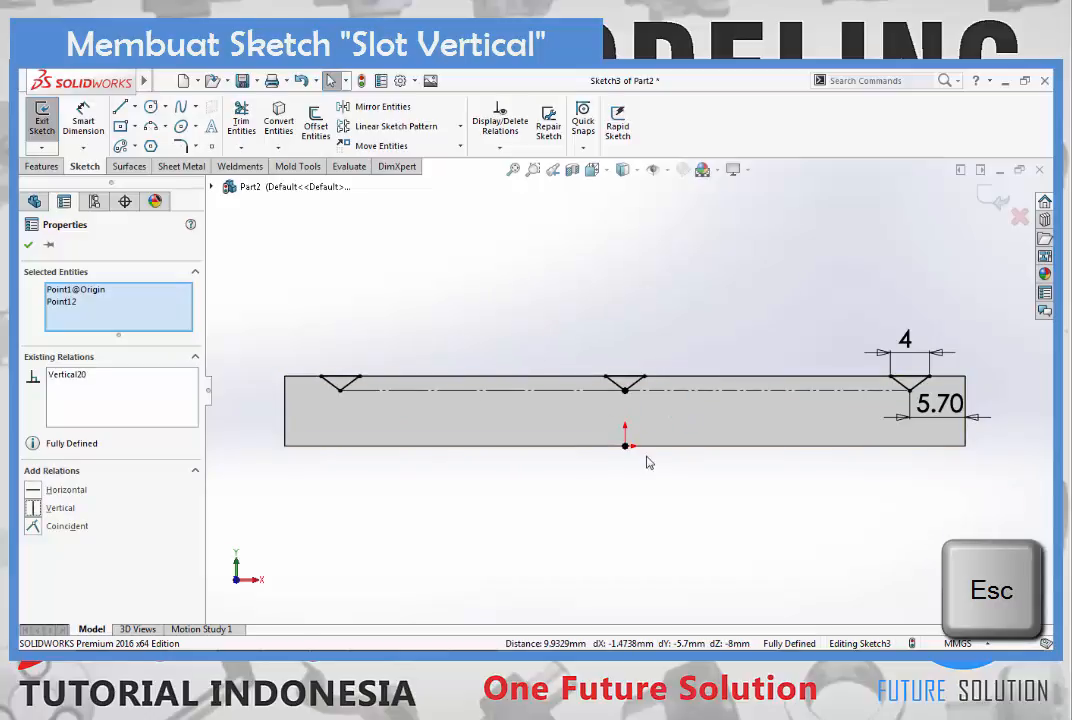
pyautogui.press('Escape')
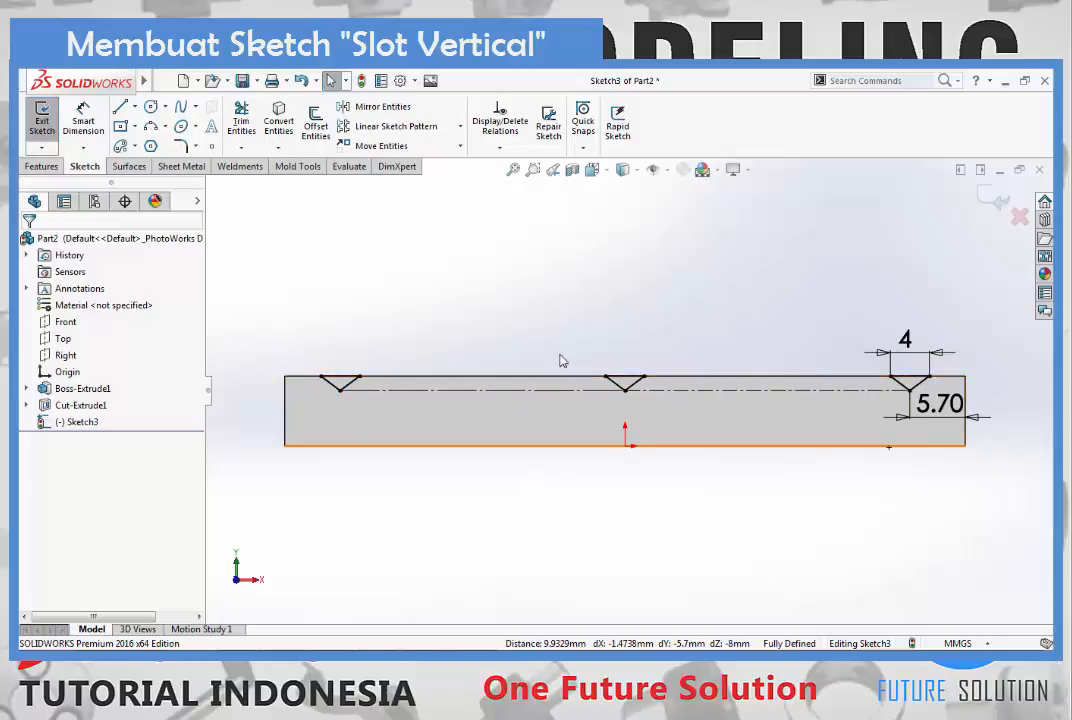
# - Exit the triangle sketch and cut its three profiles through the block with an Extruded Cut set to Through All
pyautogui.click(990, 196)
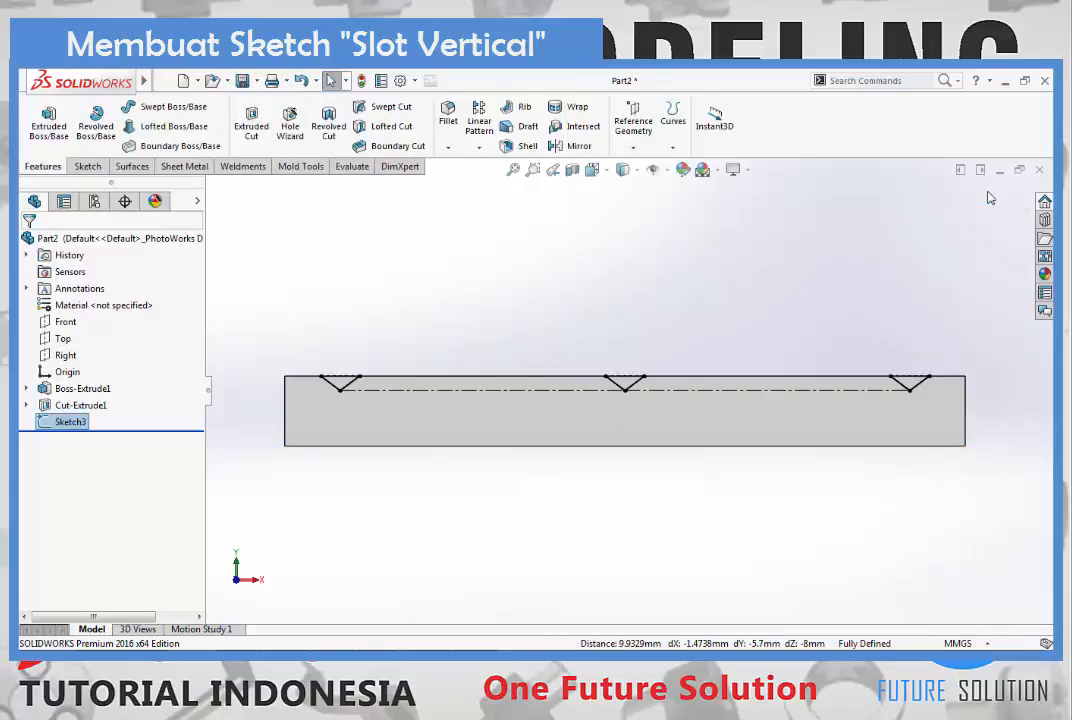
pyautogui.hotkey('ctrl', '7')
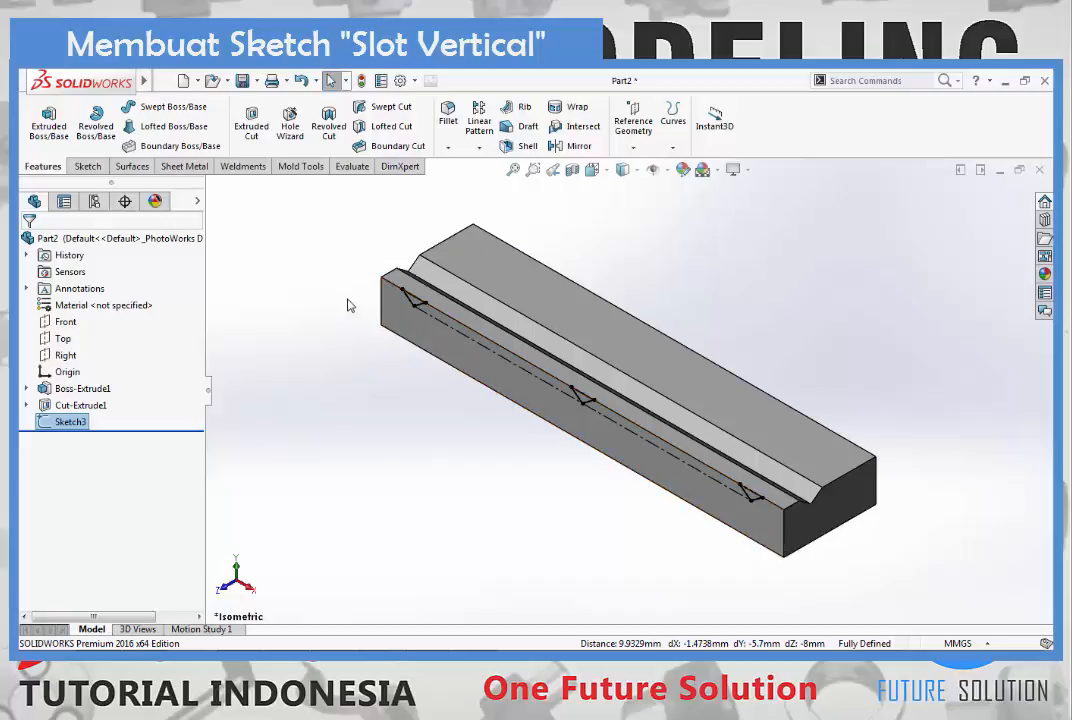
pyautogui.click(256, 120)
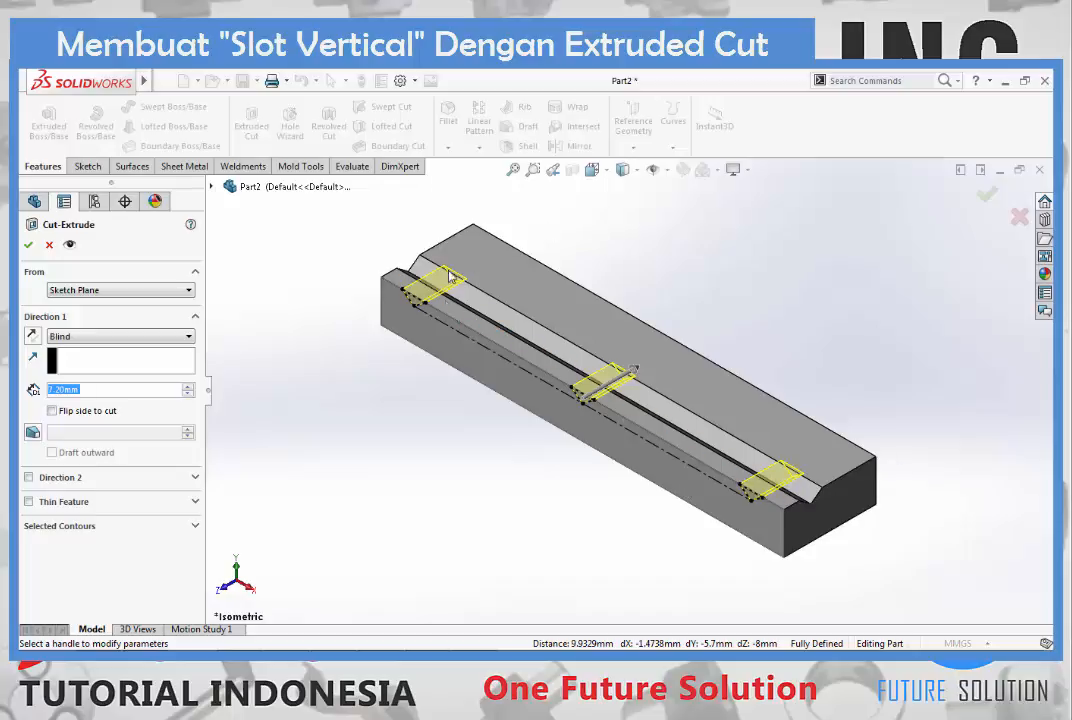
pyautogui.click(76, 340)
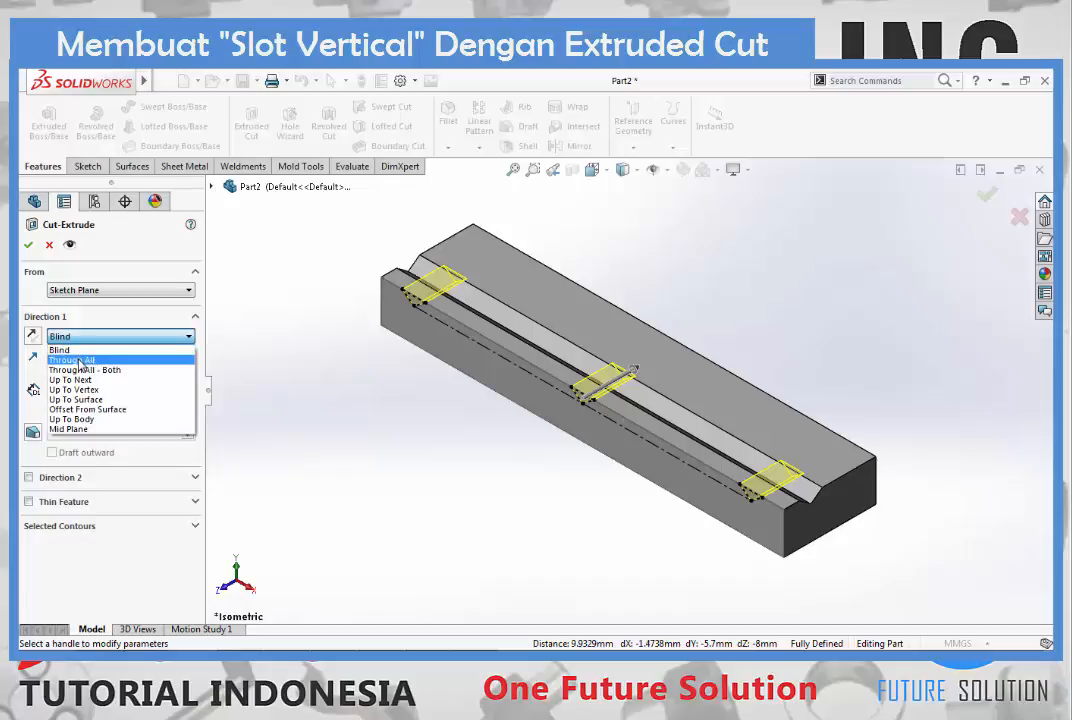
pyautogui.click(80, 360)
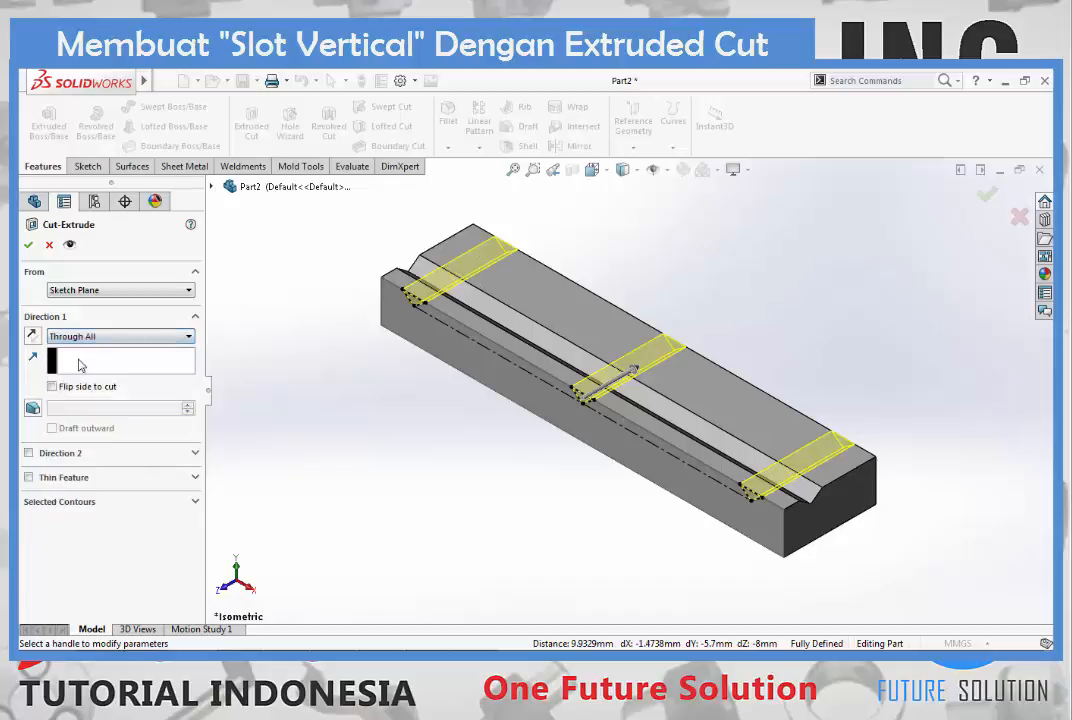
pyautogui.click(29, 245)
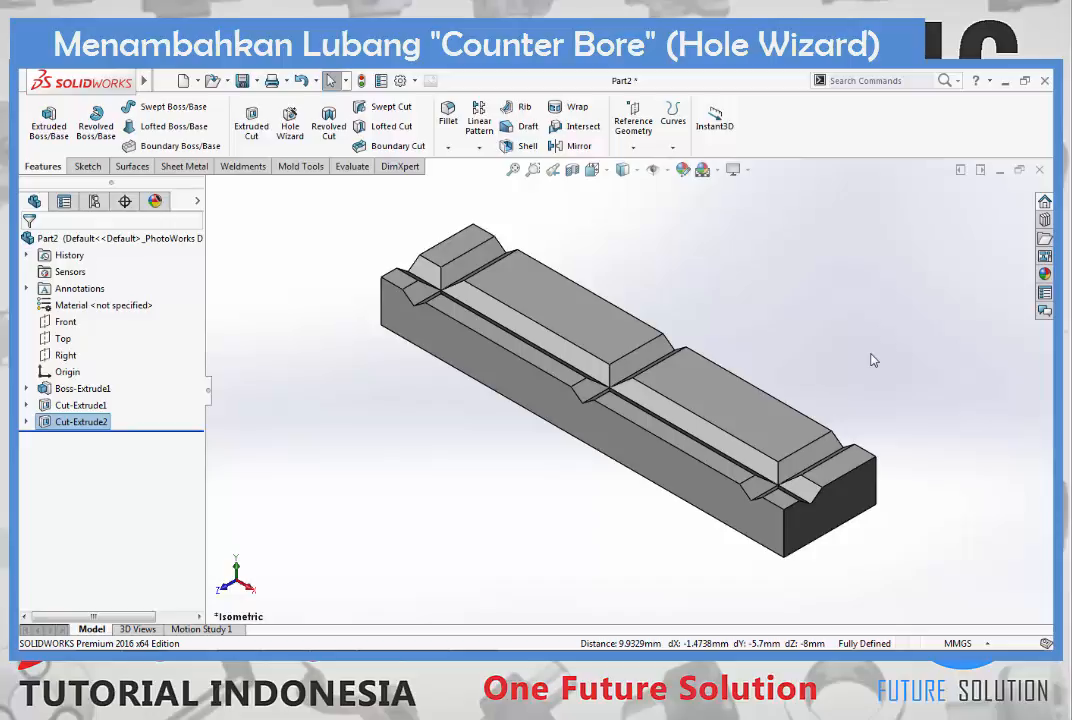
# - Set up an ISO counterbore in the Hole Wizard for Hex Socket Head ISO 4762, size M4, Normal fit, Through All
pyautogui.click(290, 126)
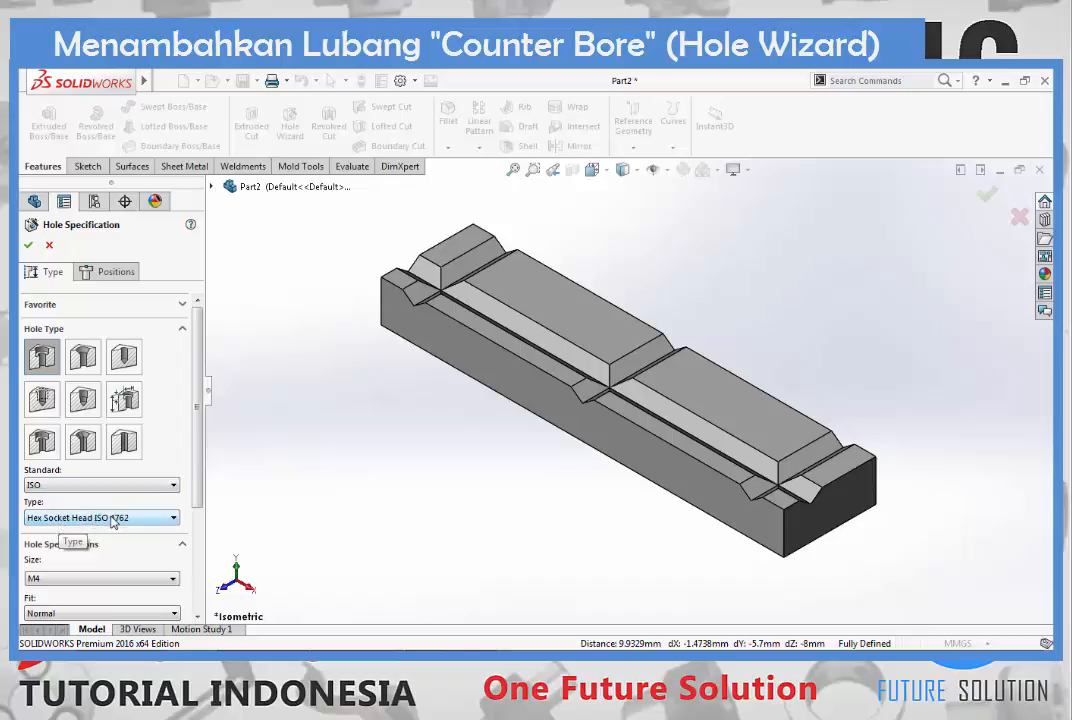
pyautogui.scroll(-3, 168, 397)
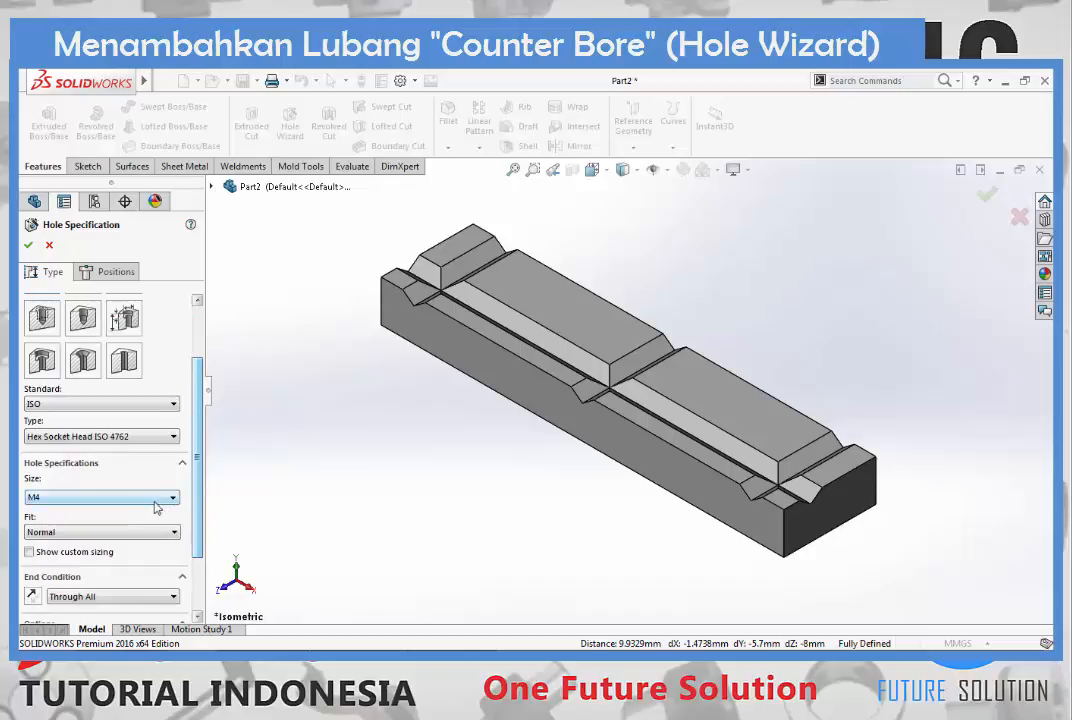
pyautogui.click(156, 497)
pyautogui.click(113, 512)
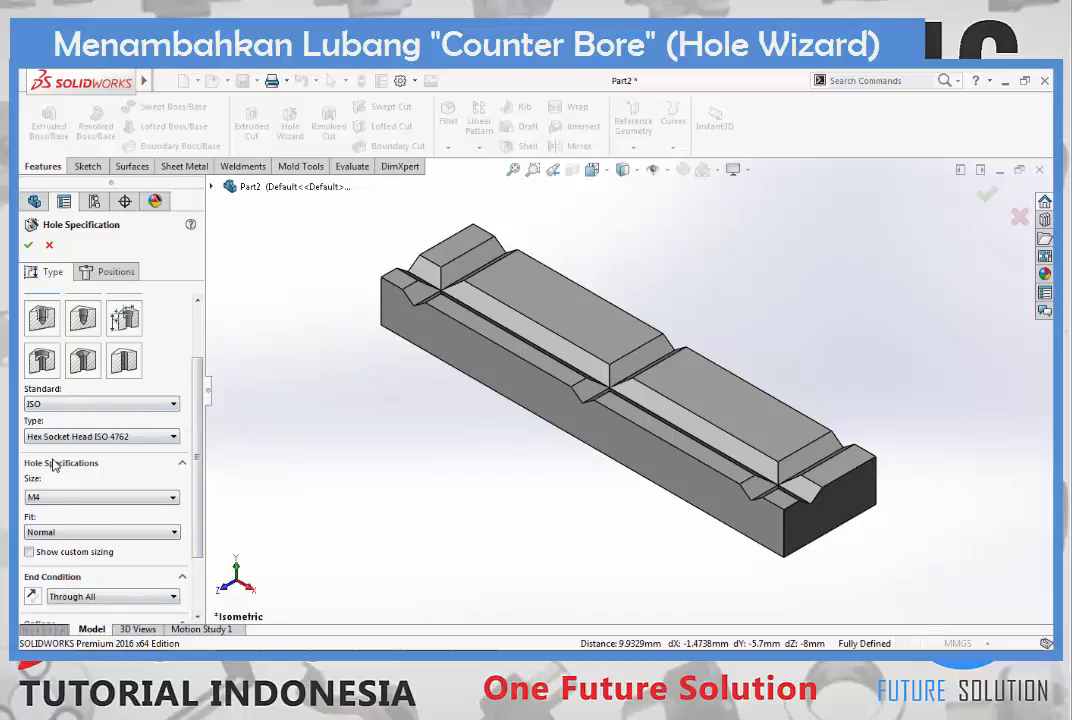
# - Place two counterbore holes on the large top faces, one on each side of the middle vertical slot
pyautogui.click(100, 281)
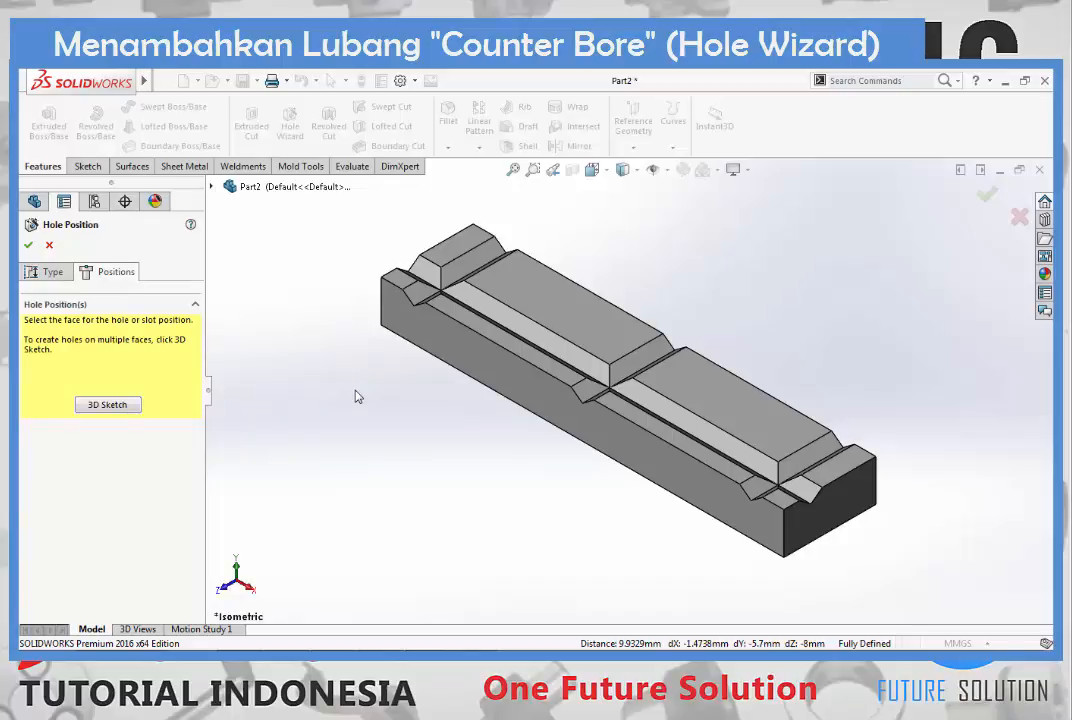
pyautogui.click(541, 303)
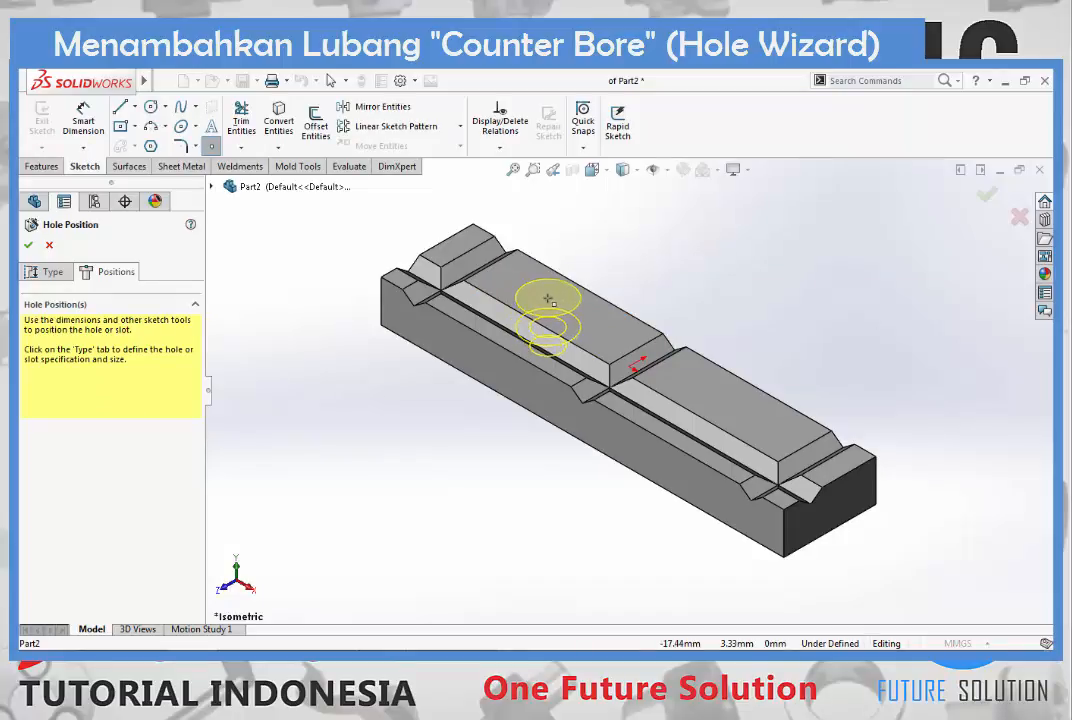
pyautogui.click(548, 298)
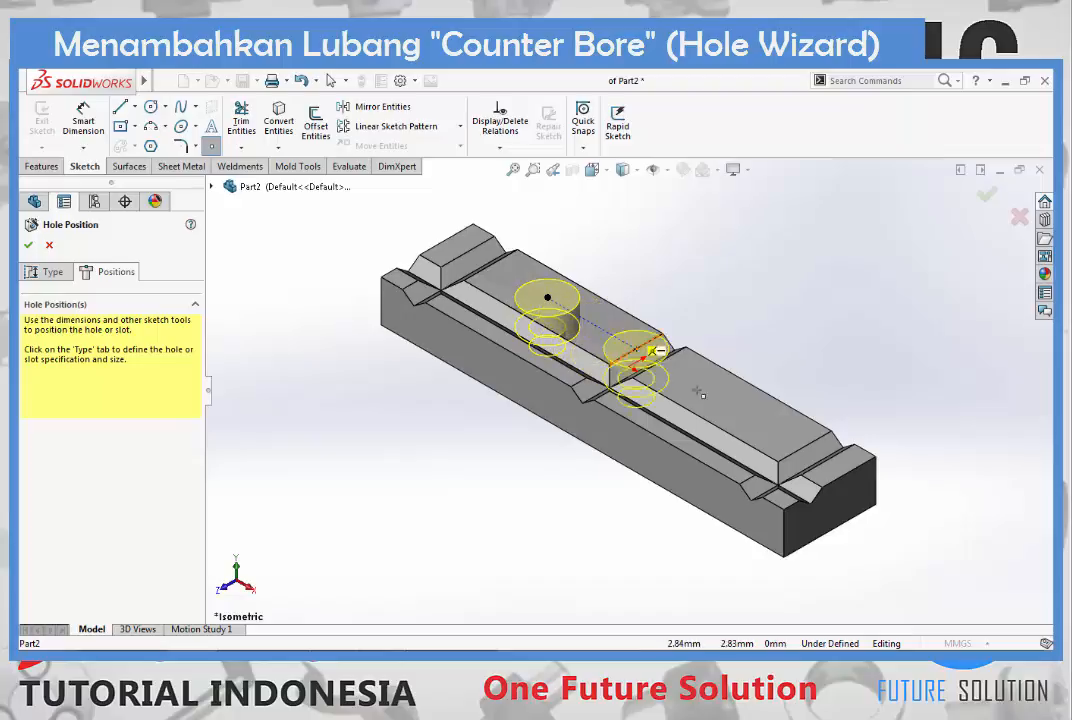
pyautogui.click(741, 409)
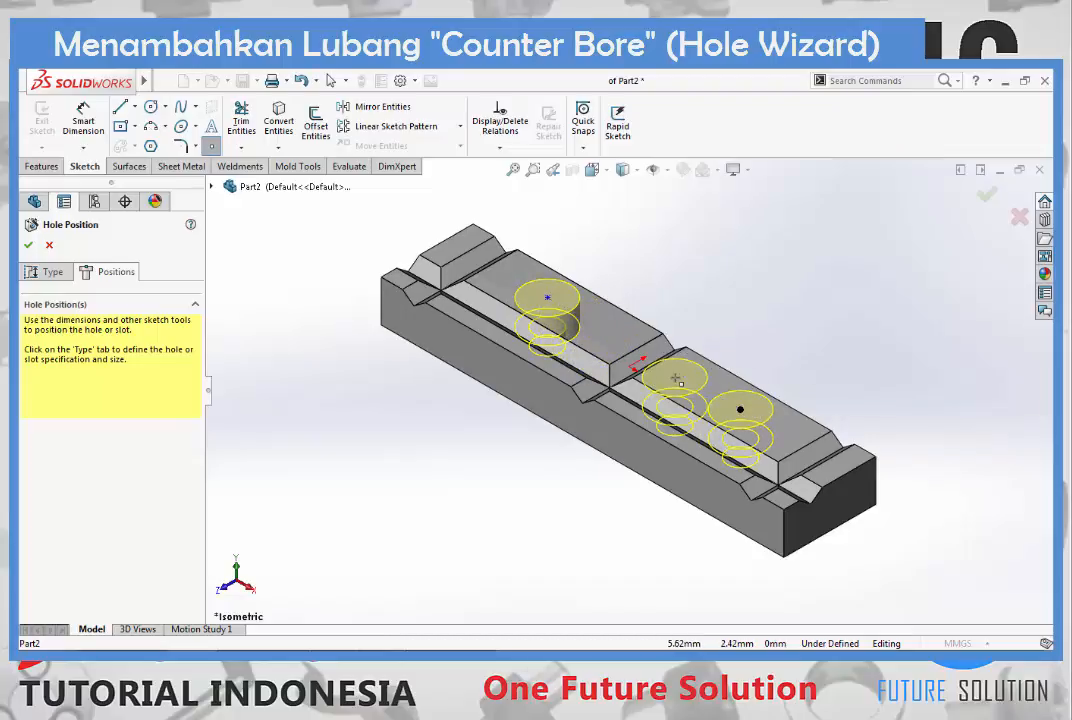
pyautogui.press('Escape')
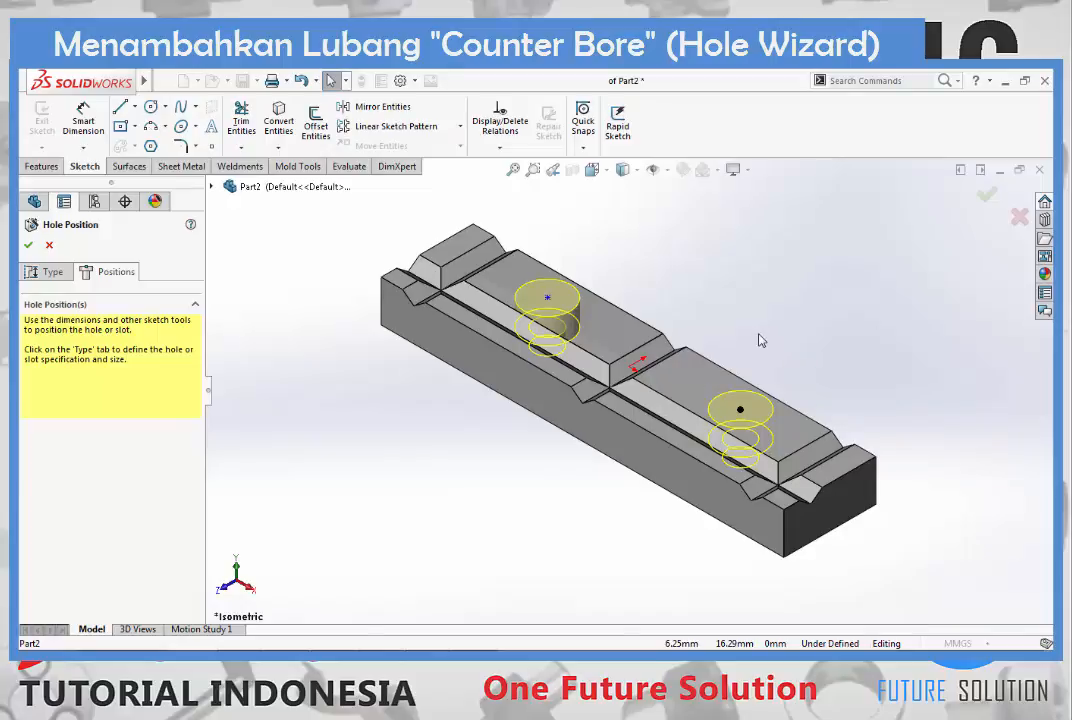
# - Draw a construction centerline connecting the centre points of the two counterbore holes
pyautogui.hotkey('ctrl', '8')
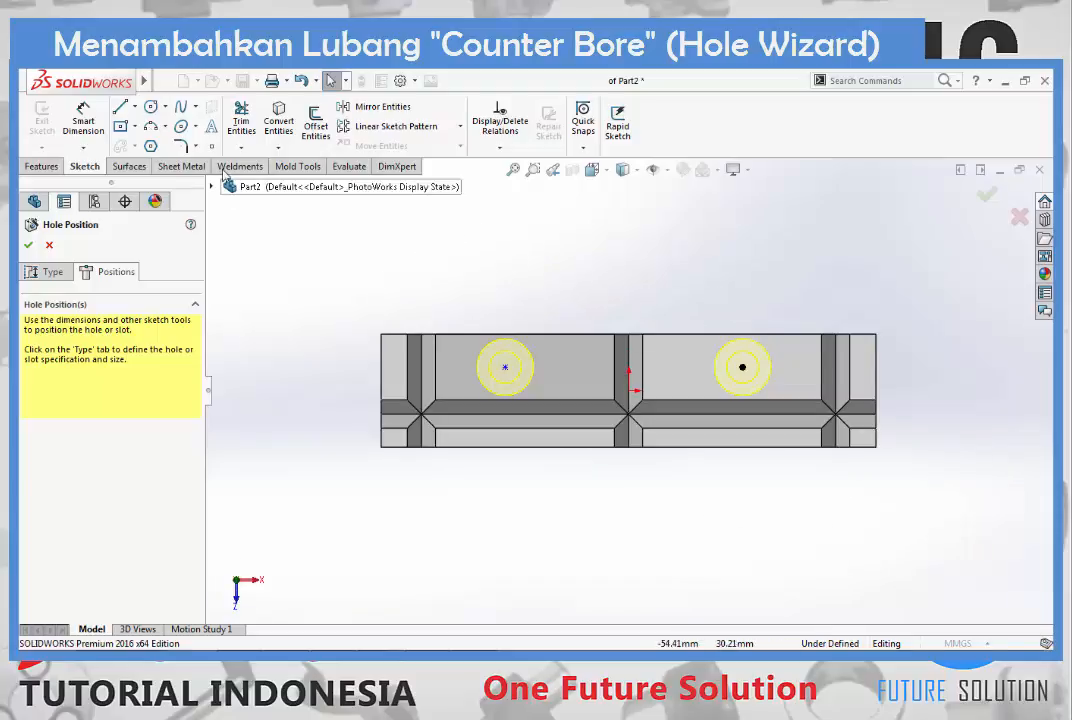
pyautogui.click(136, 109)
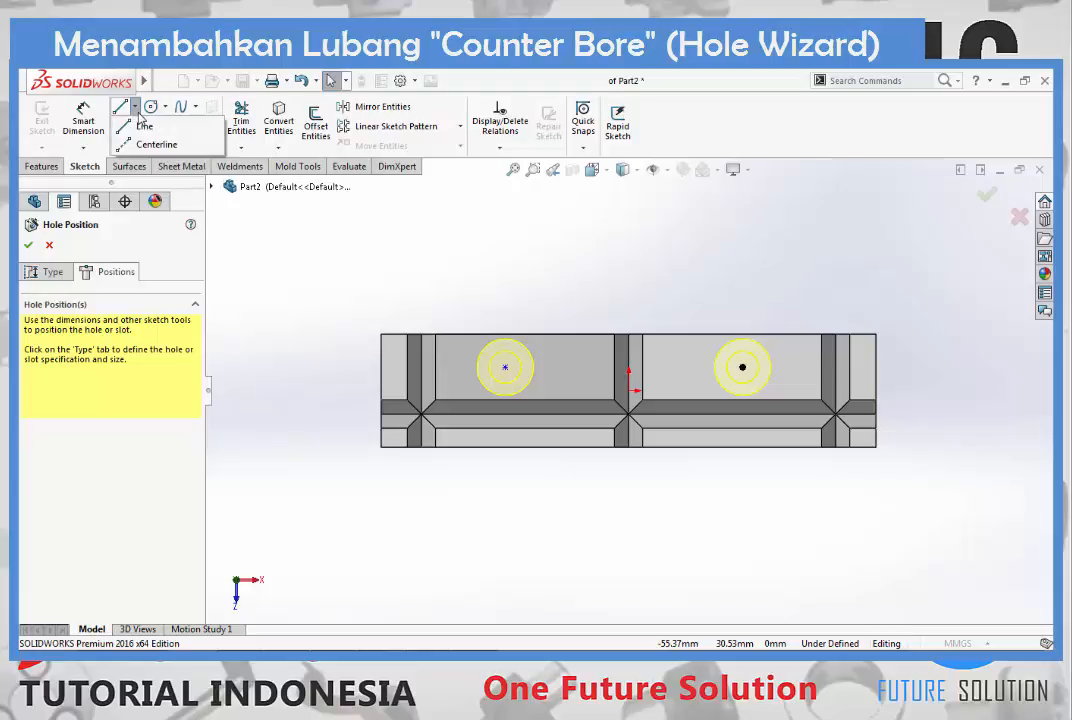
pyautogui.click(130, 144)
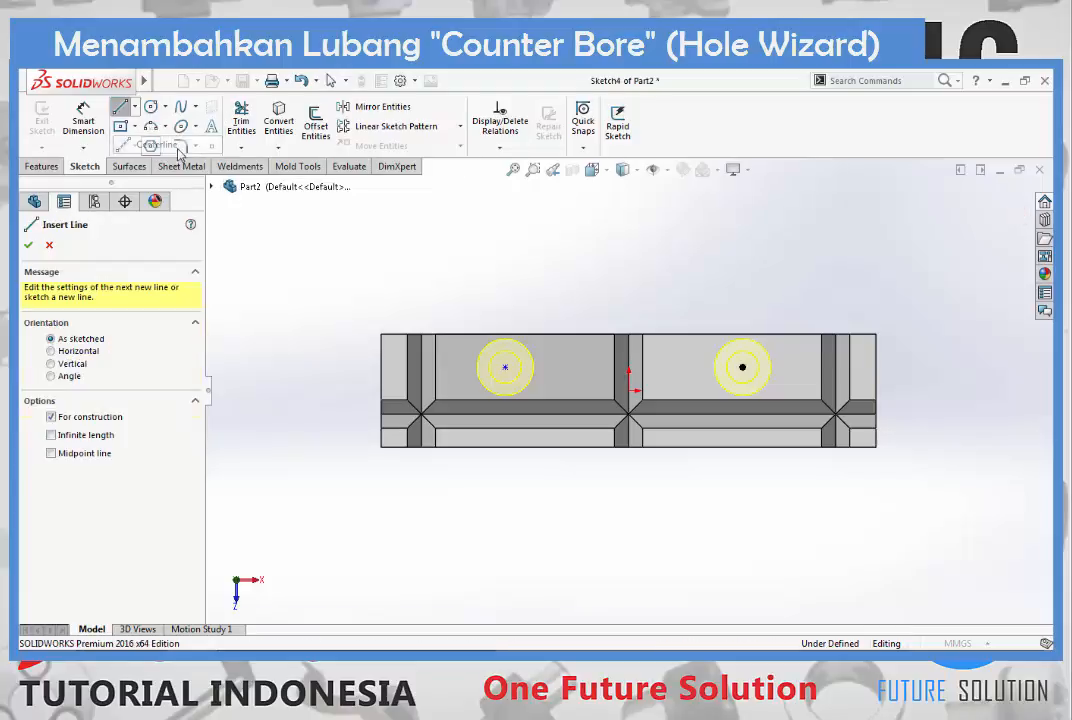
pyautogui.click(505, 368)
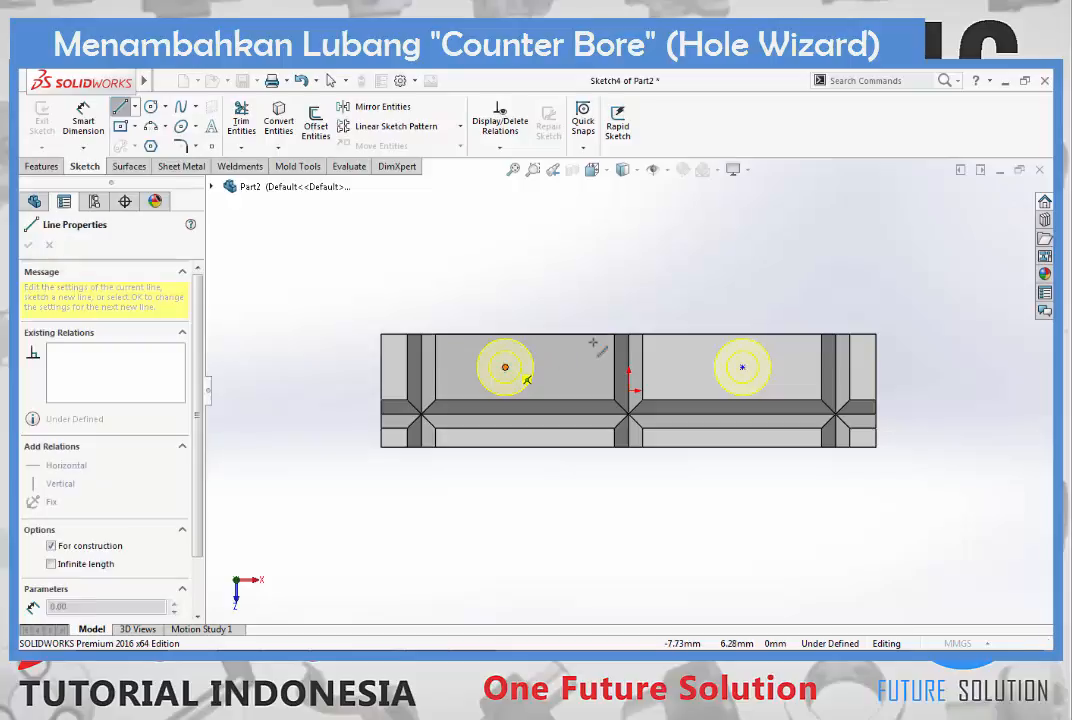
pyautogui.click(741, 367)
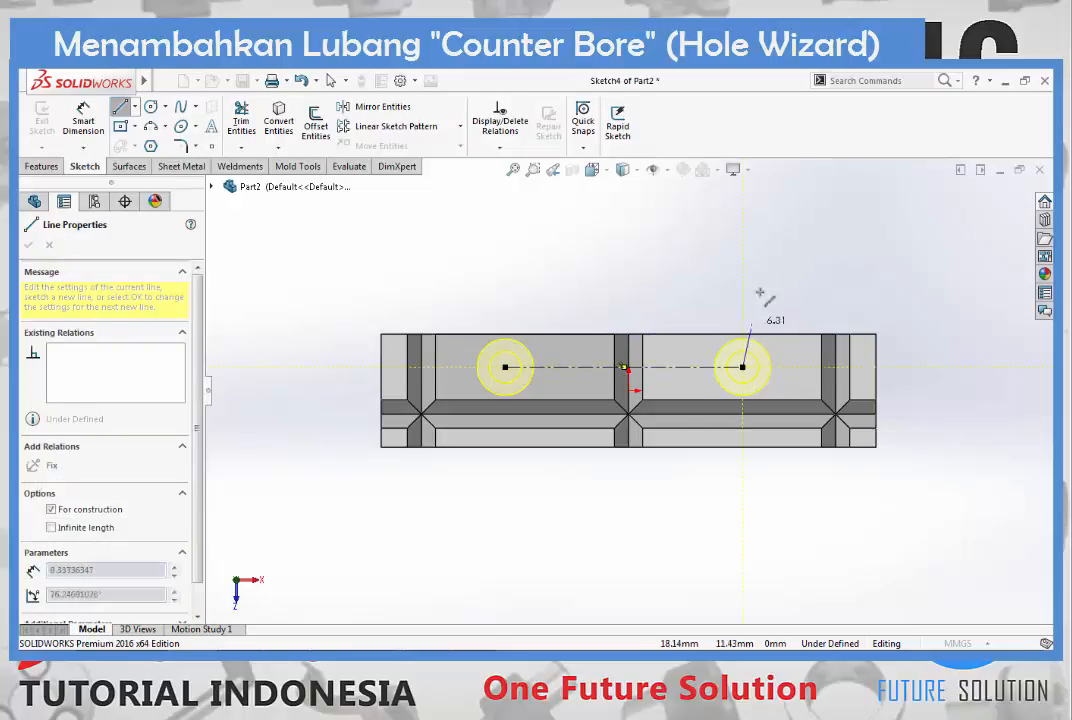
pyautogui.press('Escape')
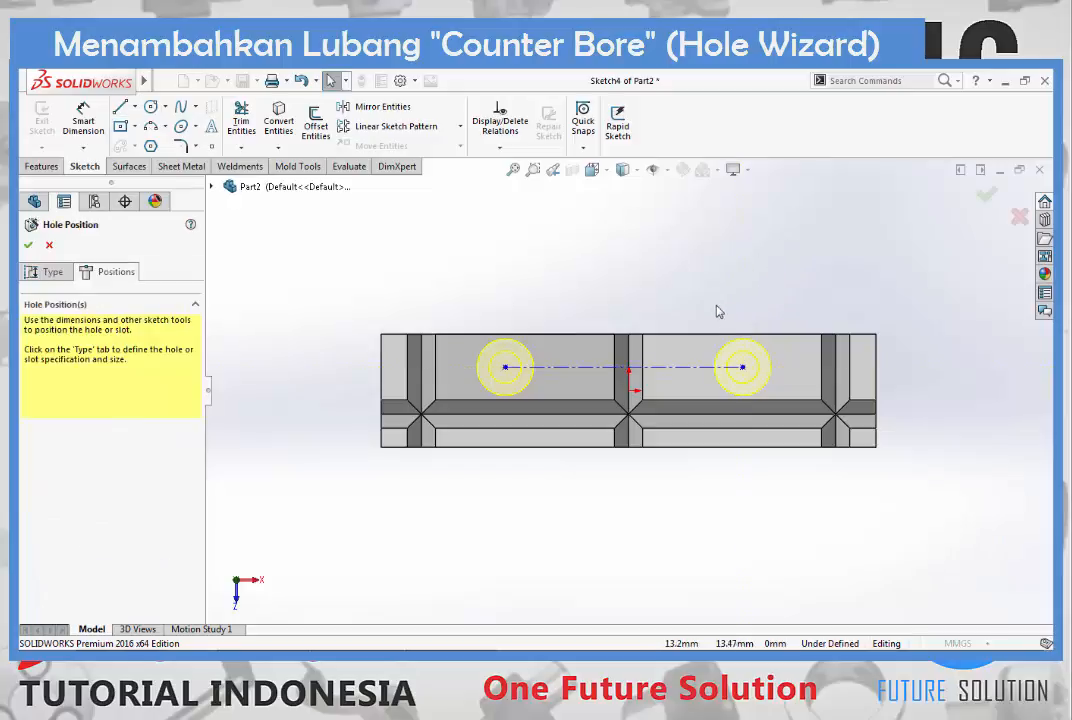
# - Apply a Horizontal relation to the centerline between the two hole centres
pyautogui.click(678, 372)
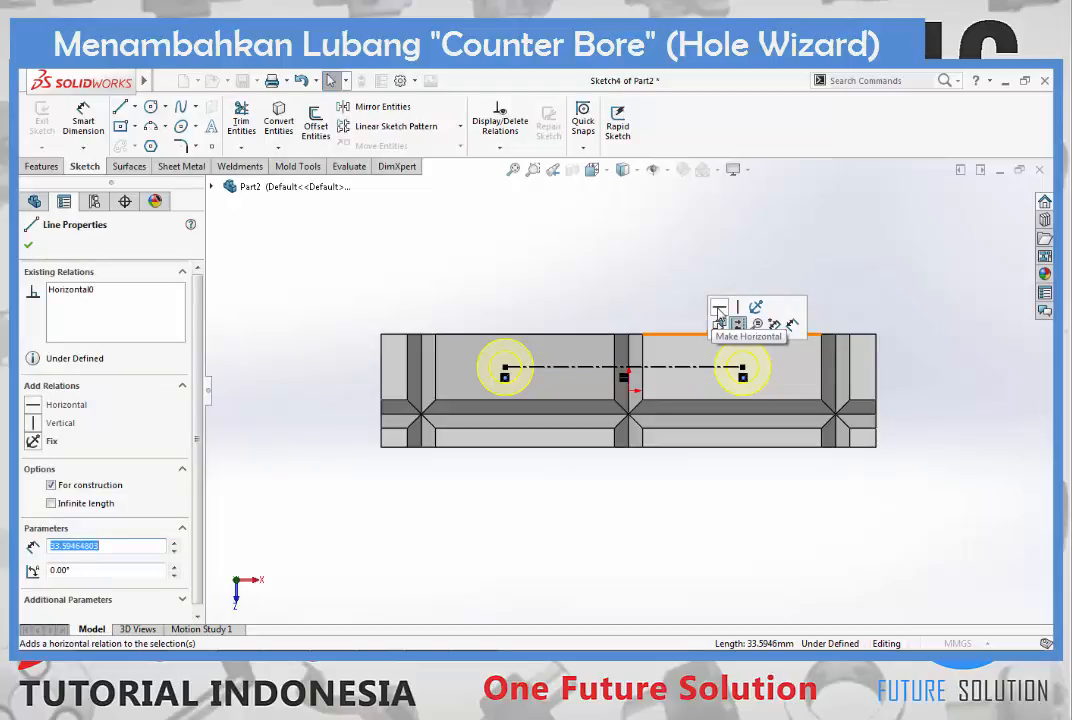
pyautogui.click(35, 406)
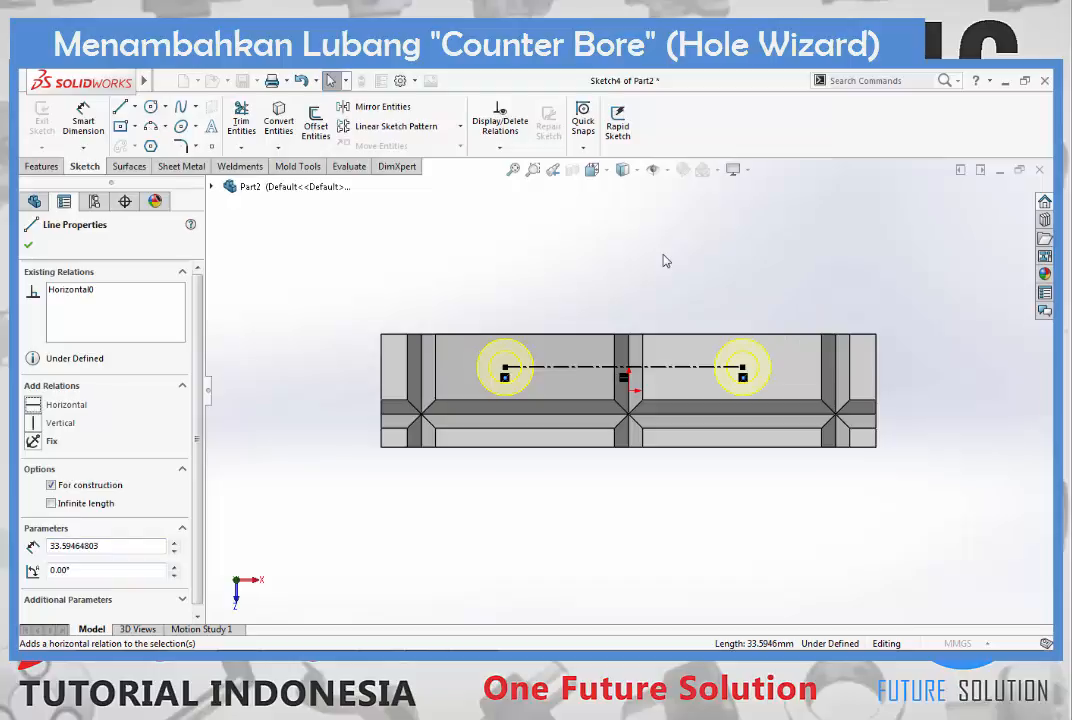
pyautogui.press('Escape')
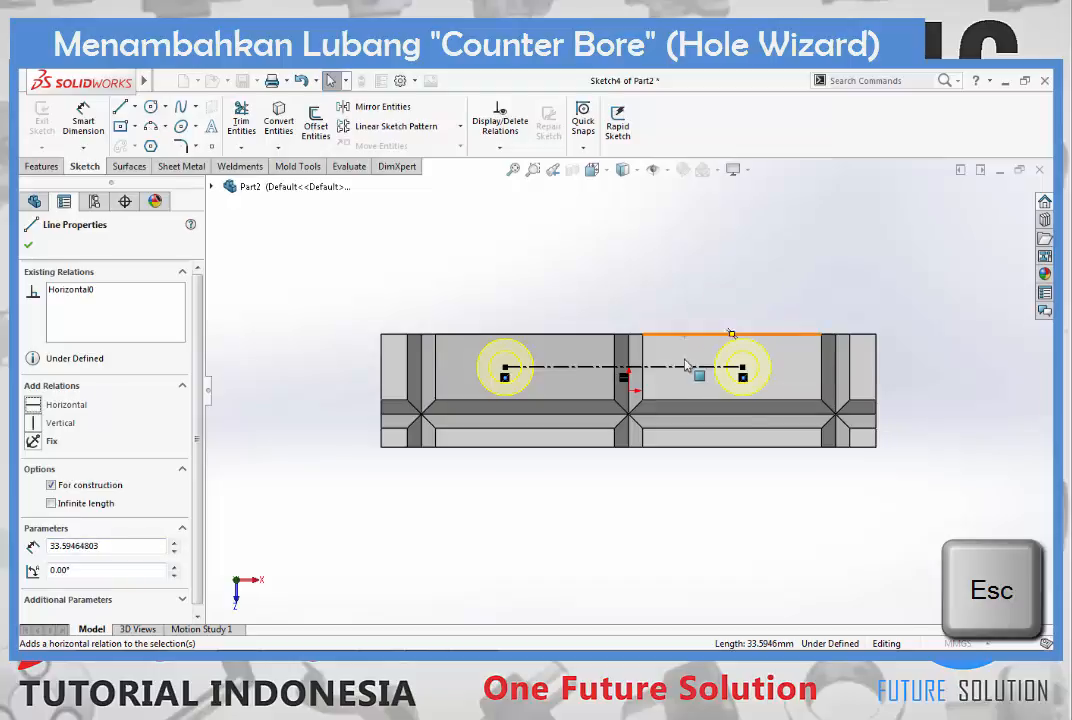
pyautogui.click(700, 274)
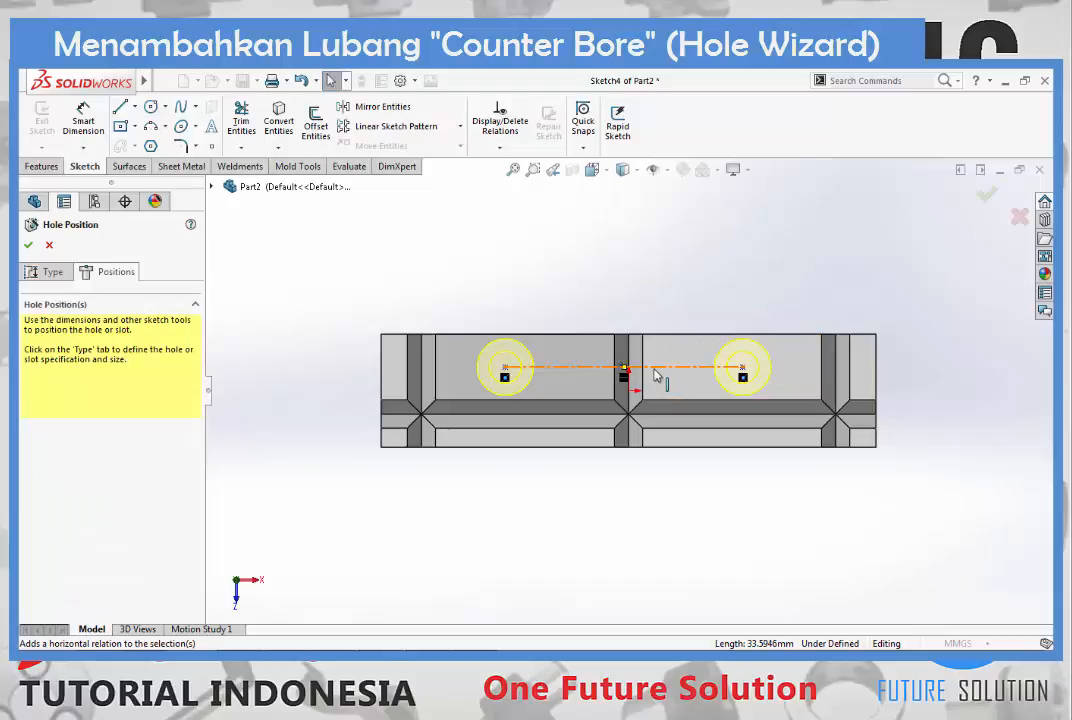
# - Add a Vertical relation between the centerline's midpoint and the origin to centre the two holes on the block
pyautogui.scroll(-4, 658, 374)
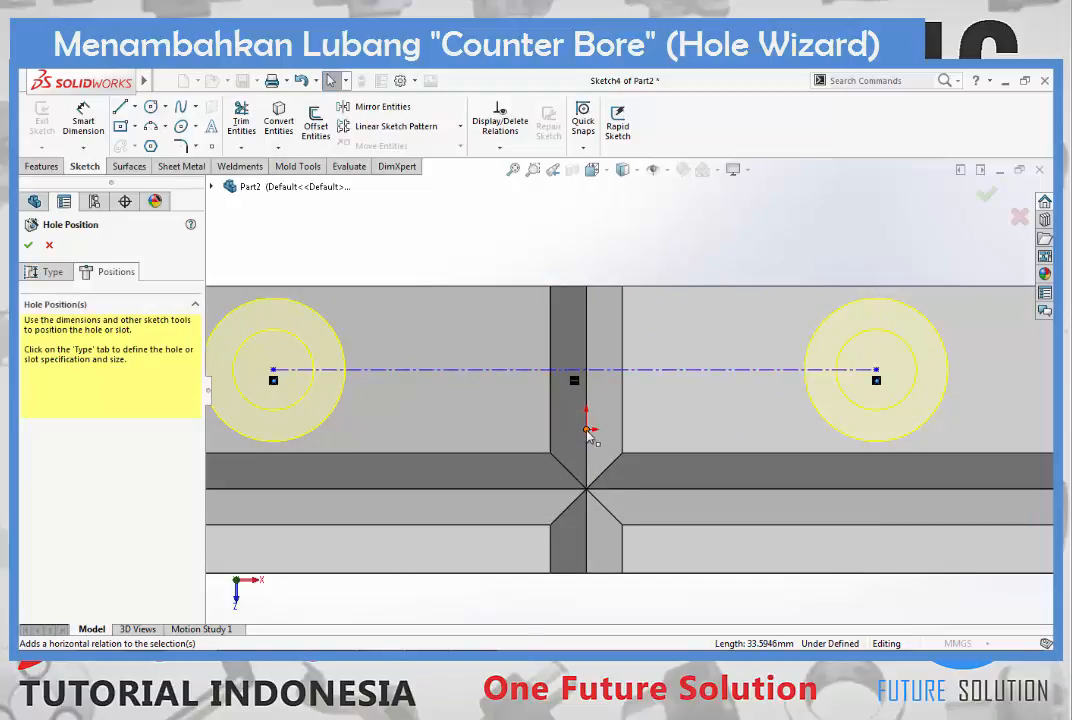
pyautogui.rightClick(474, 376)
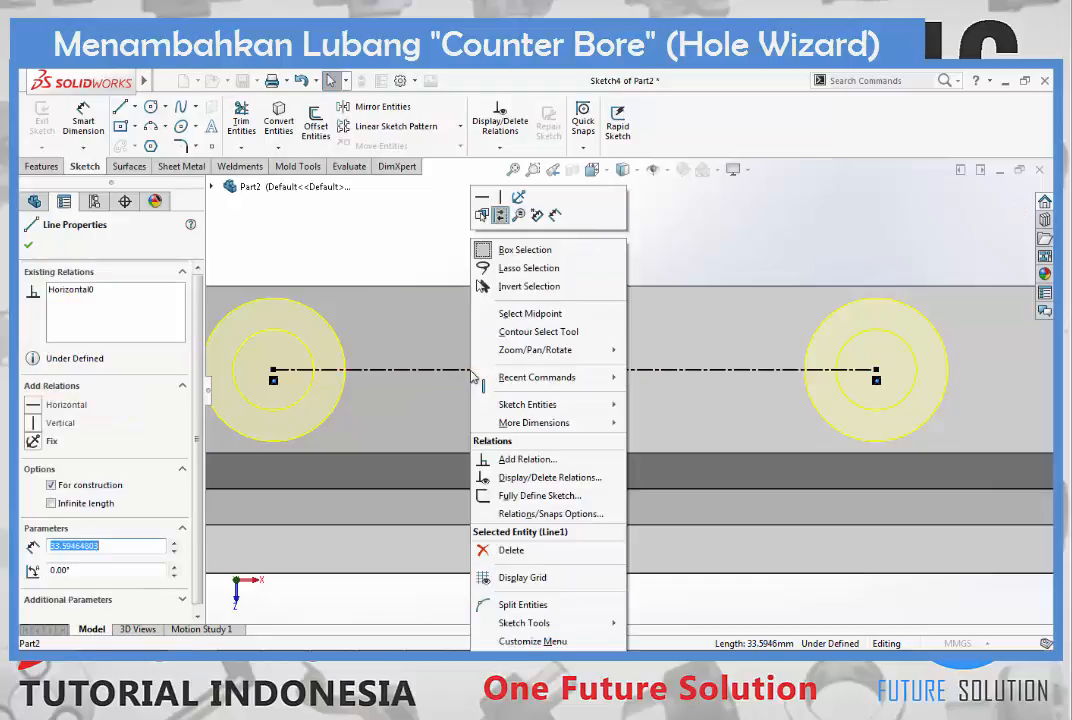
pyautogui.click(554, 318)
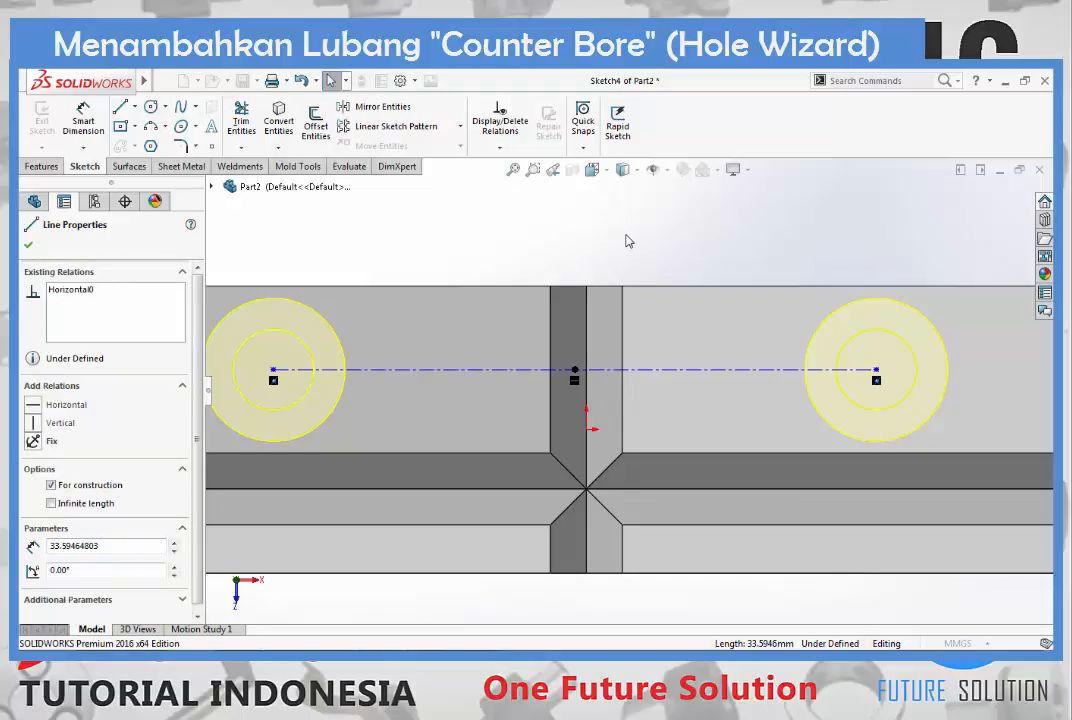
pyautogui.press('ctrl')
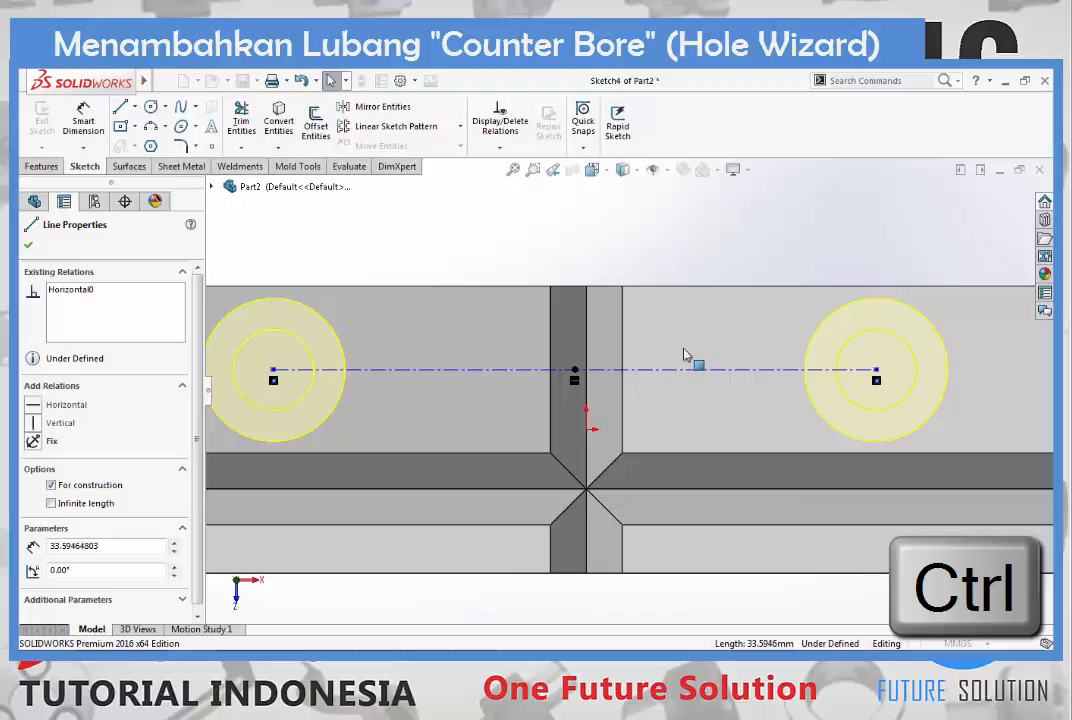
pyautogui.keyDown('ctrl'); pyautogui.click(587, 430); pyautogui.keyUp('ctrl')
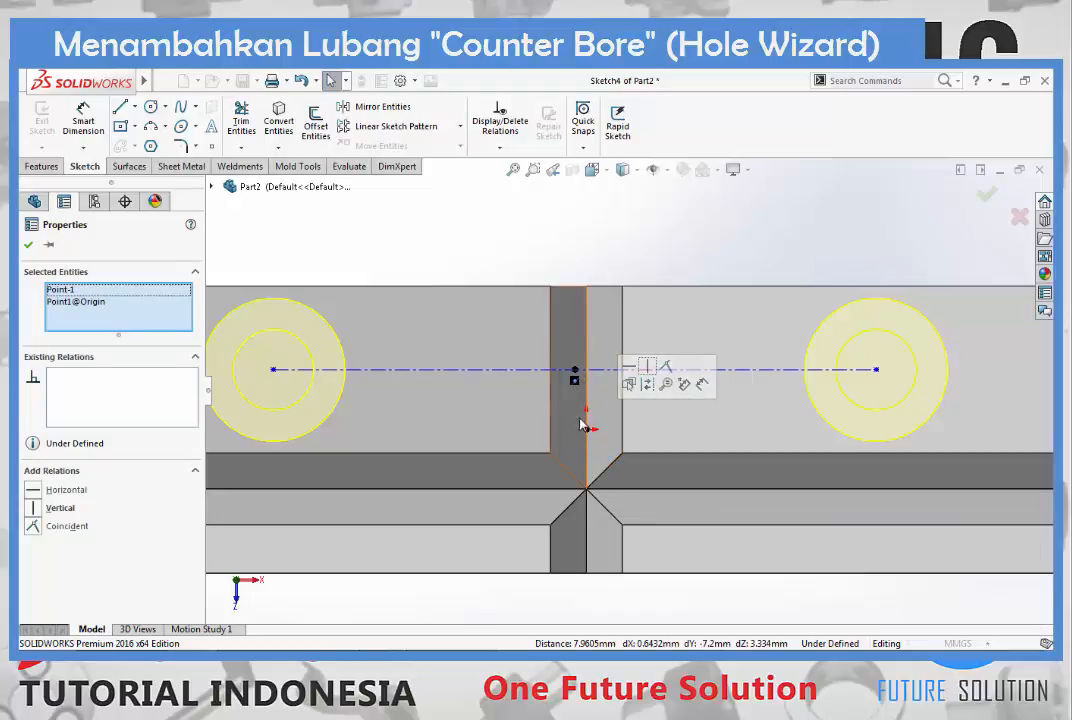
pyautogui.scroll(-3, 584, 424)
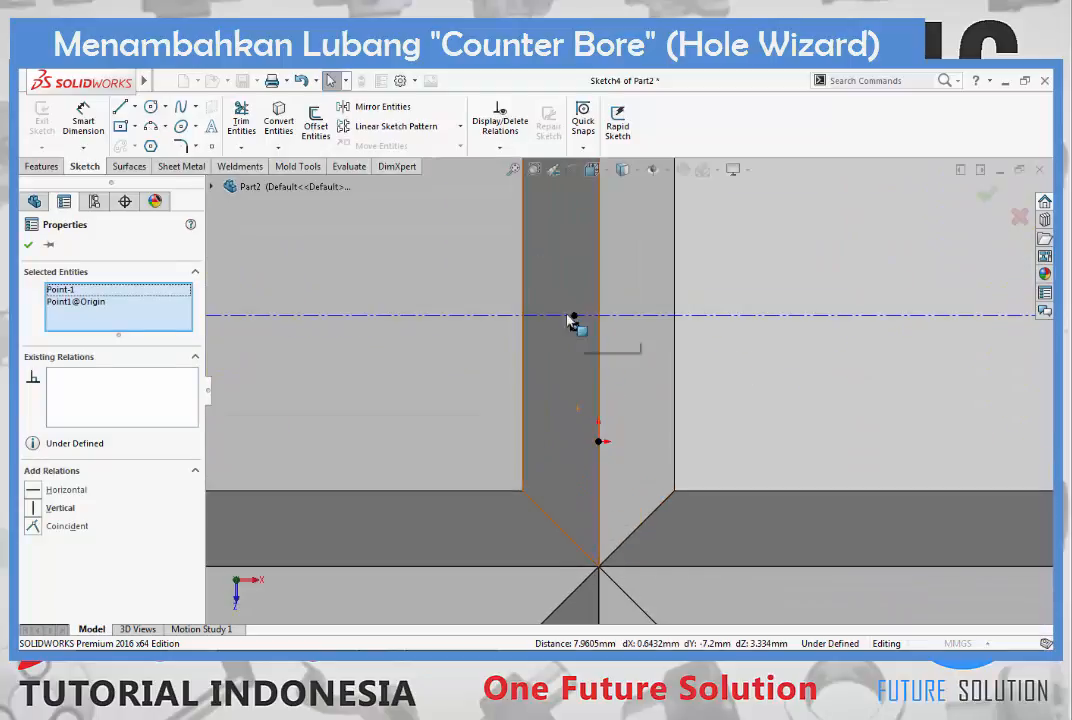
pyautogui.click(33, 508)
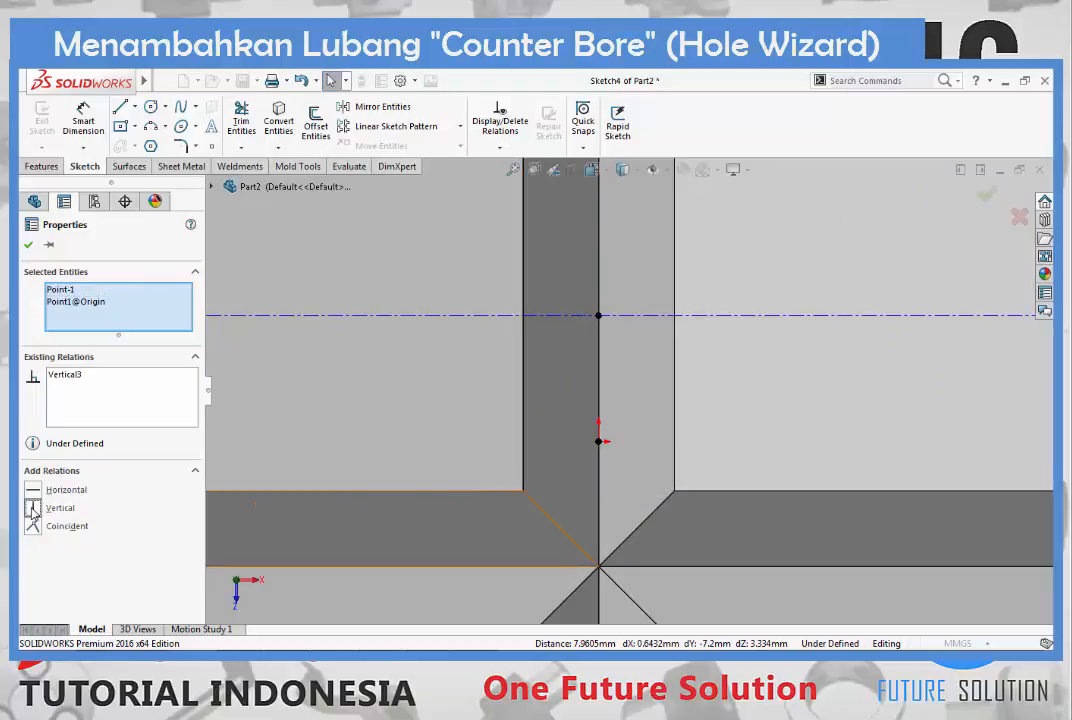
pyautogui.scroll(5, 620, 428)
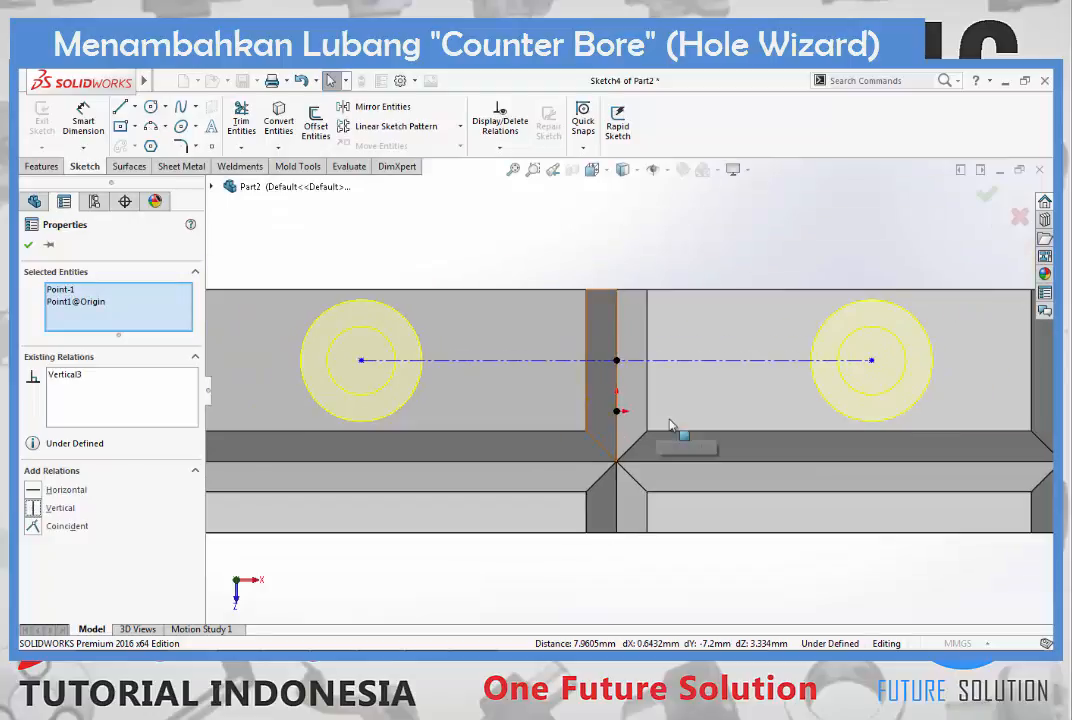
pyautogui.press('Escape')
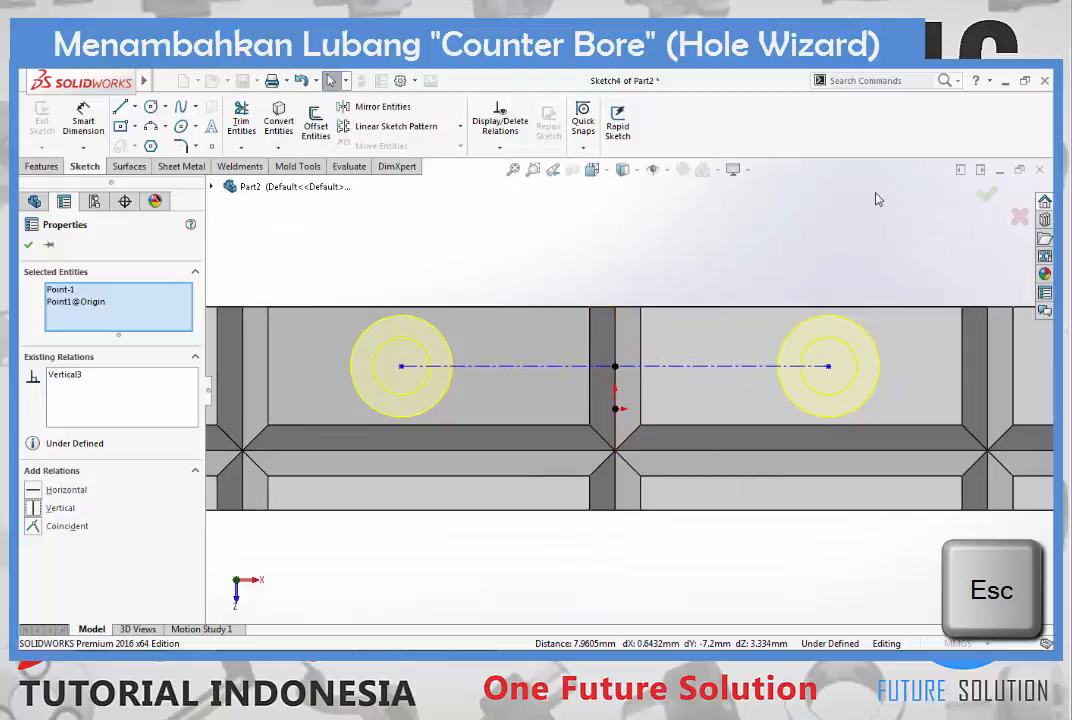
pyautogui.click(799, 240)
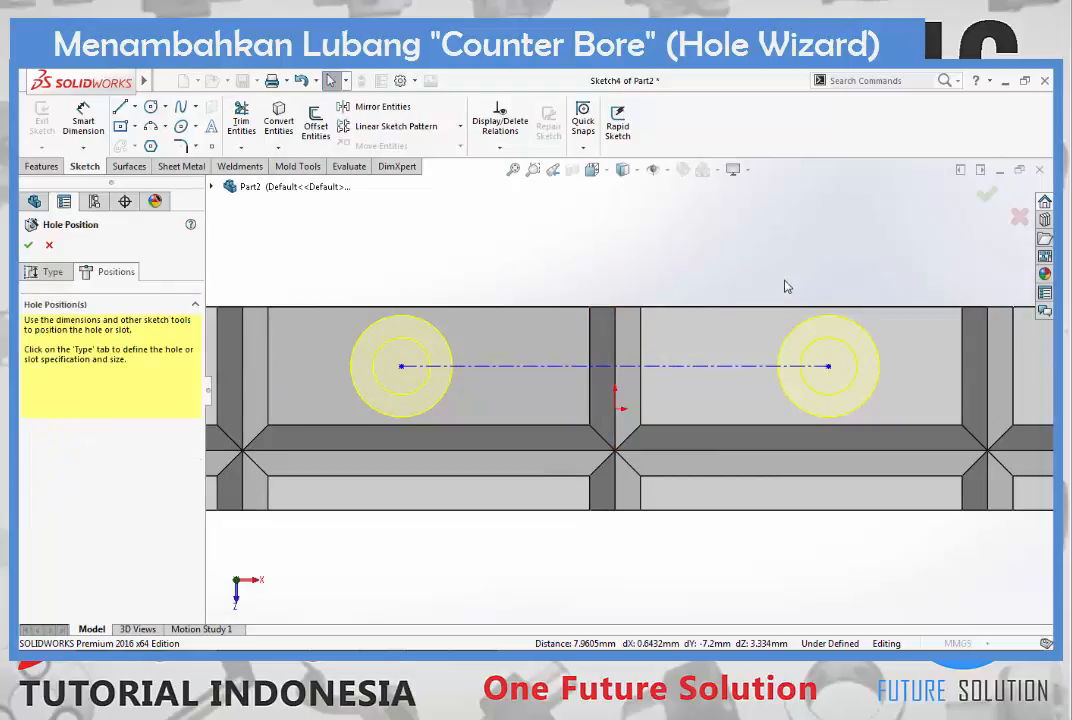
# - Dimension the centerline between the two hole centres to 37.5 mm
pyautogui.press('z')
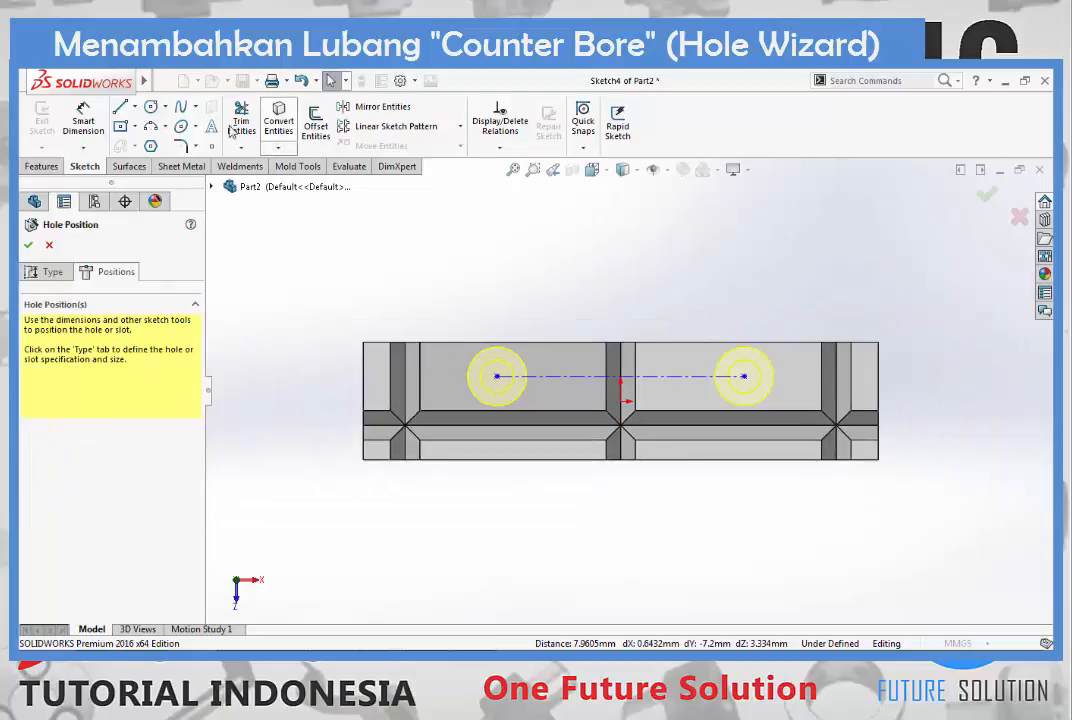
pyautogui.click(88, 124)
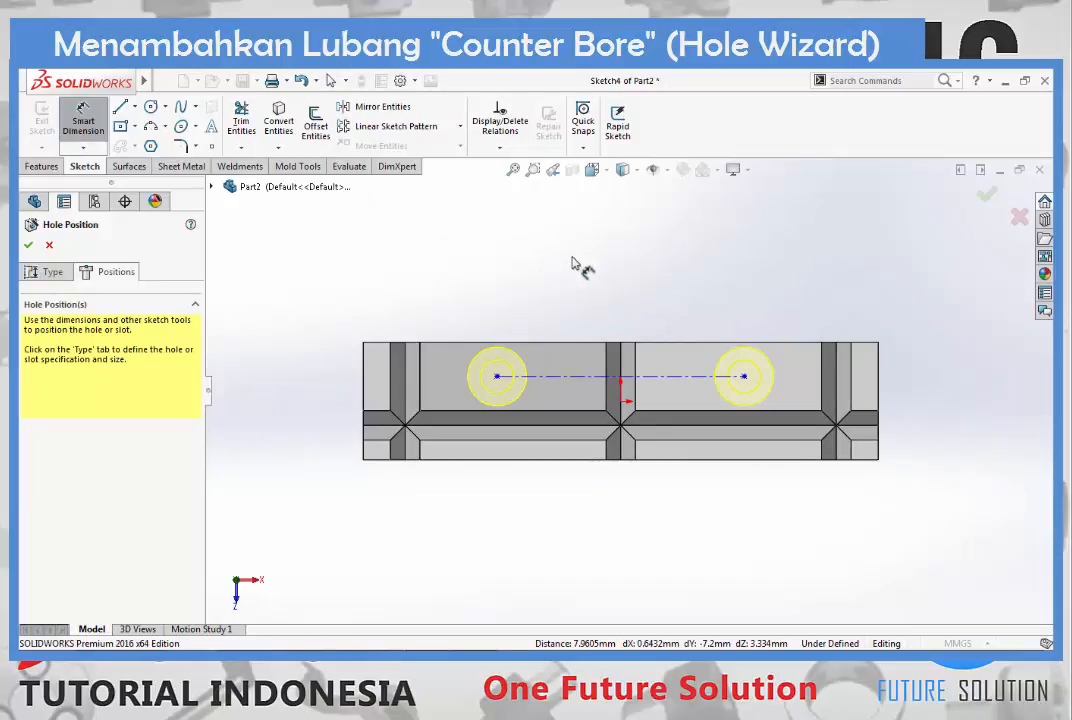
pyautogui.click(676, 387)
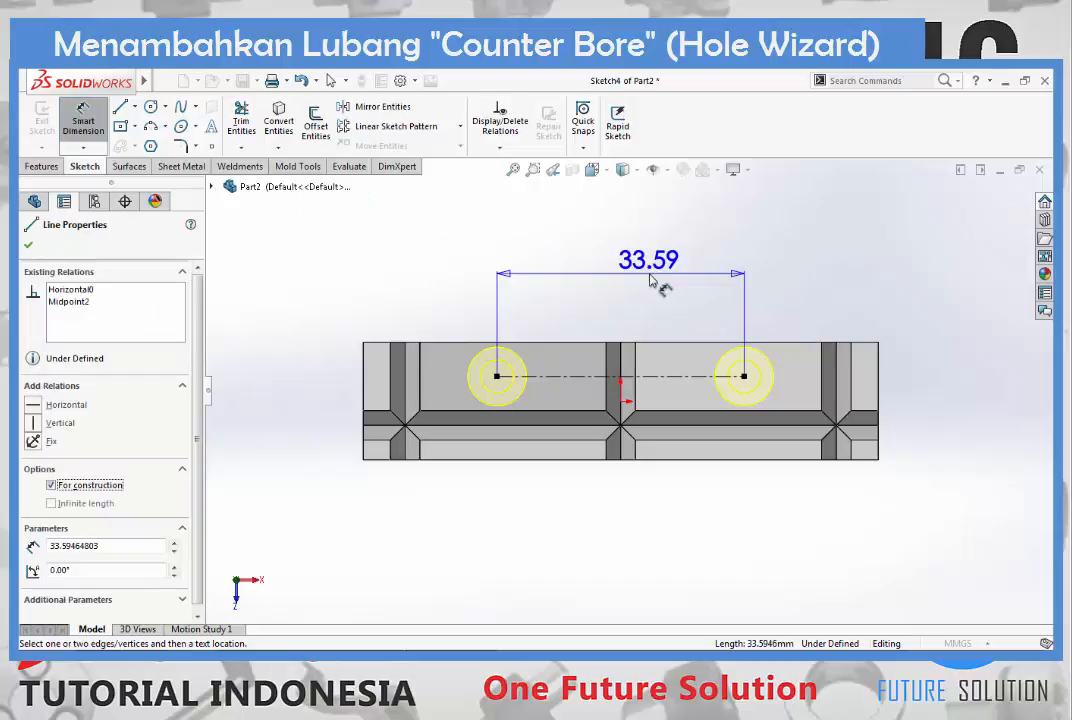
pyautogui.click(662, 282)
pyautogui.write('37')
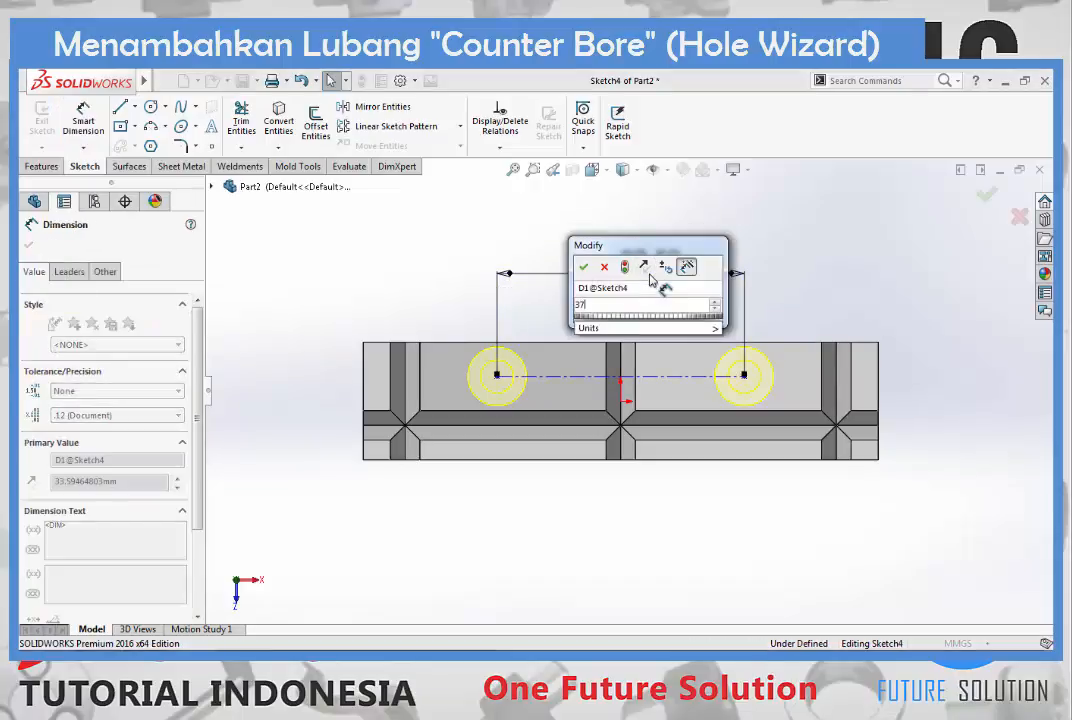
pyautogui.write('.5')
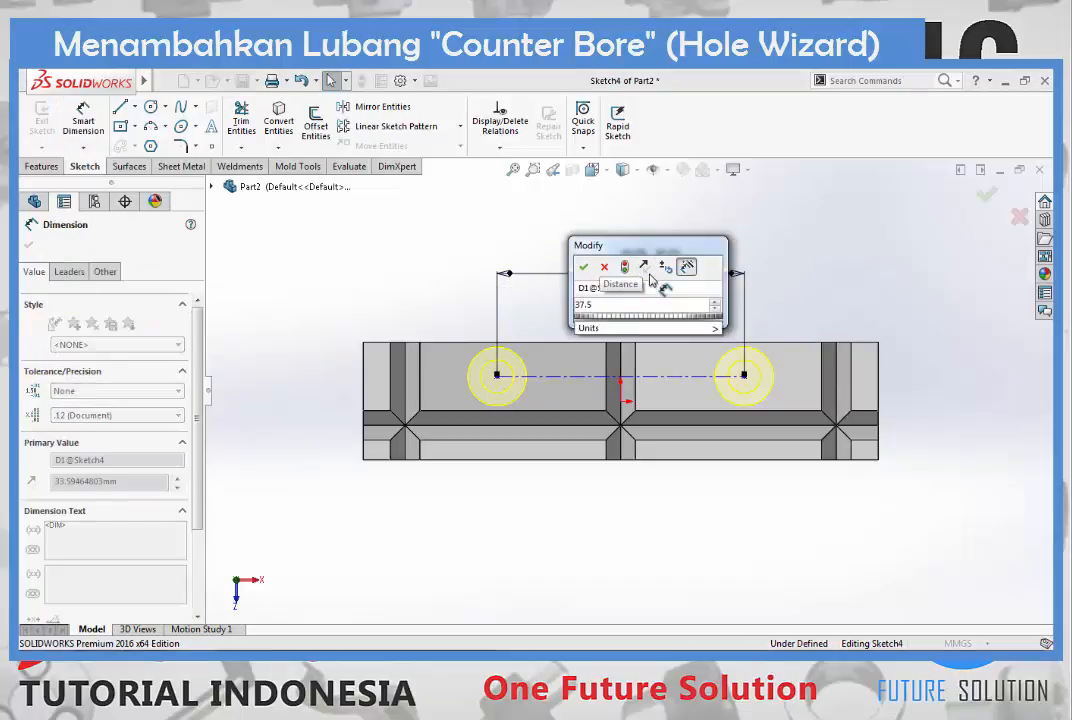
pyautogui.press('Return')
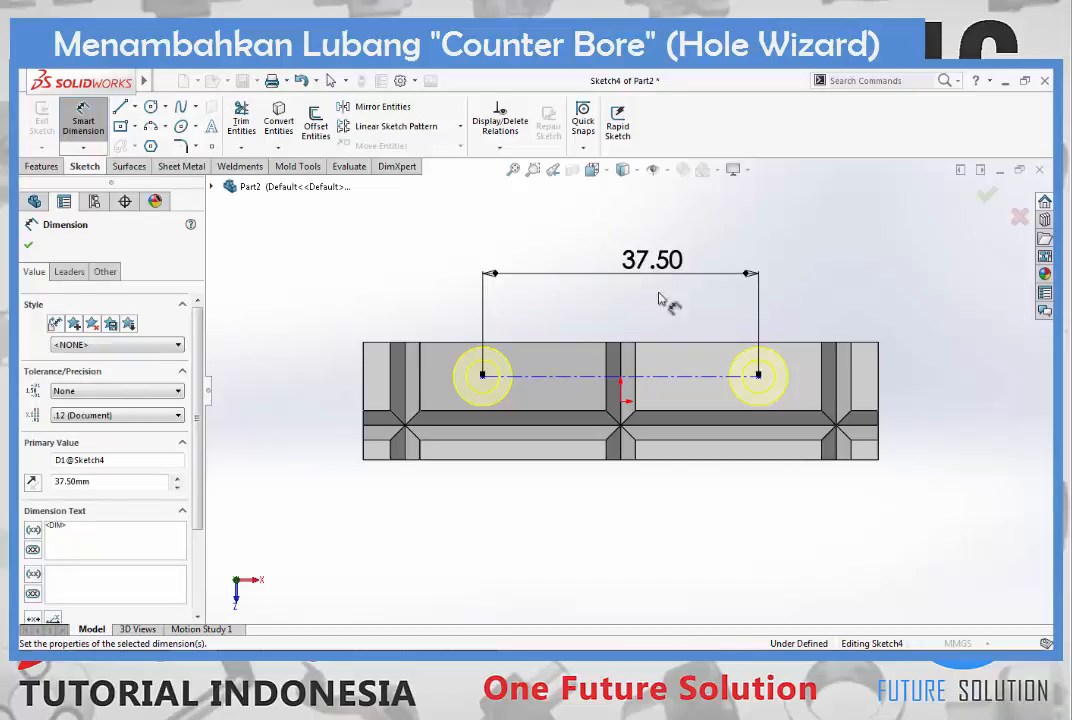
# - Dimension the centerline 4.5 mm from the block's rear long edge and finish the counterbore hole feature
pyautogui.click(688, 344)
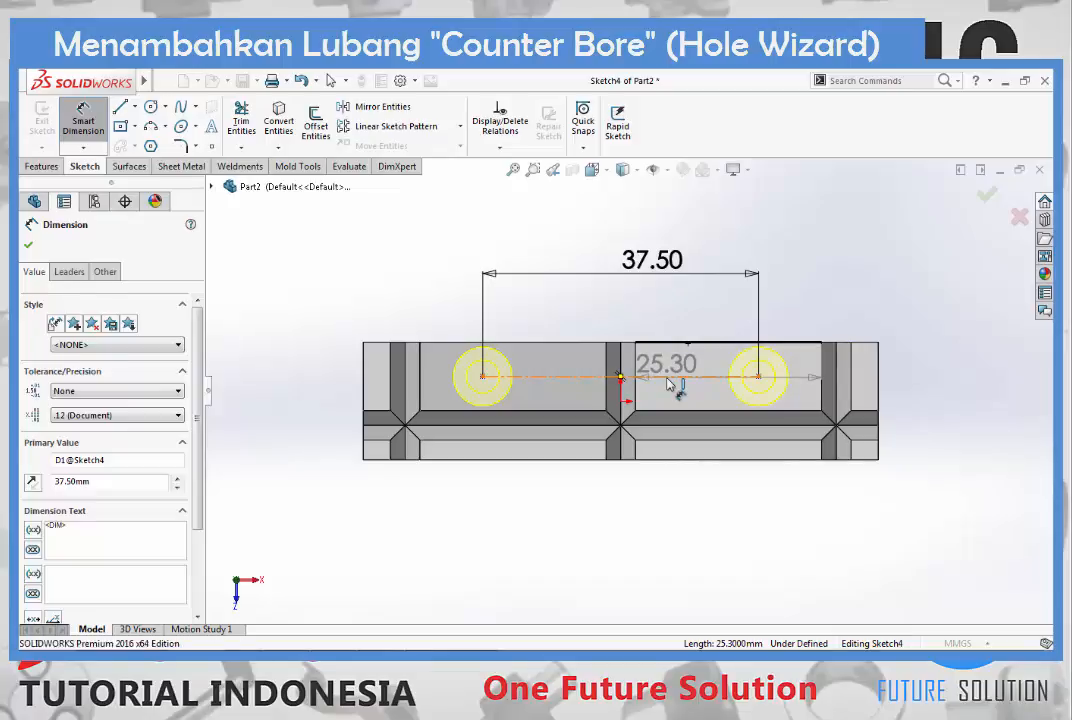
pyautogui.click(668, 380)
pyautogui.click(937, 367)
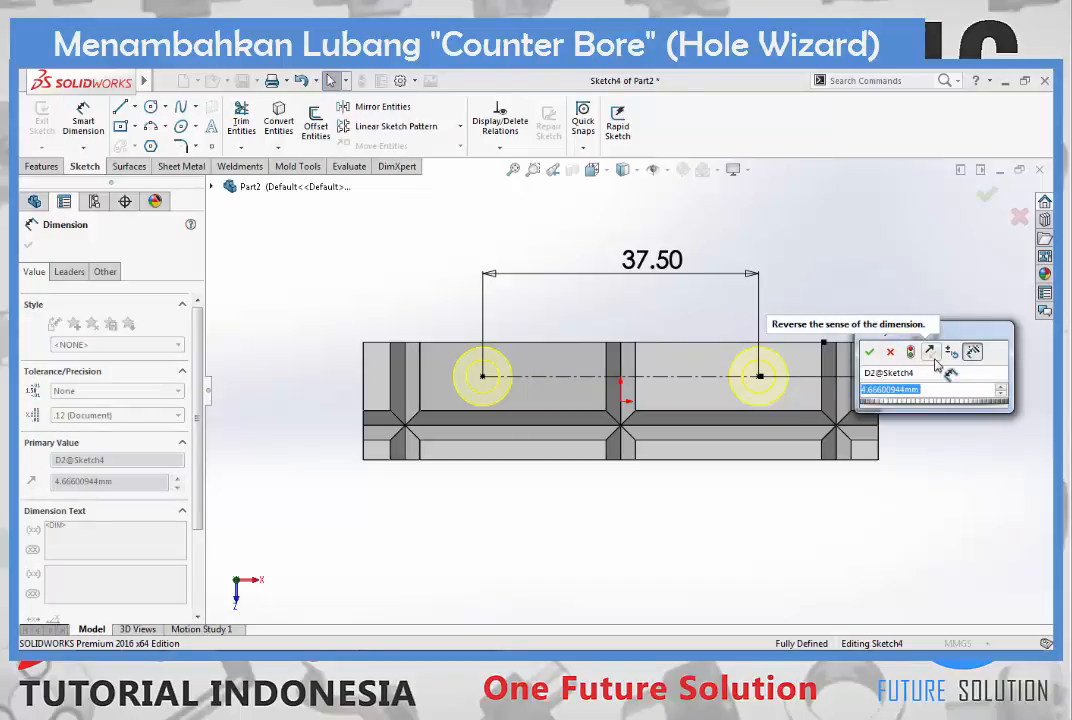
pyautogui.write('4.5')
pyautogui.press('Return')
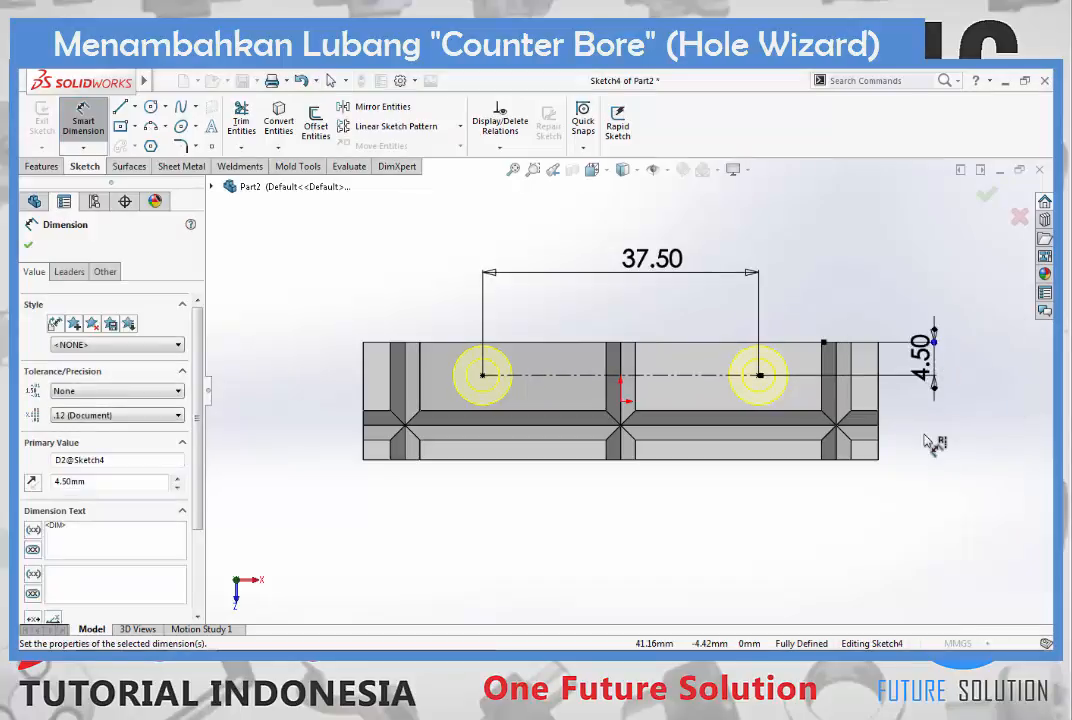
pyautogui.press('Escape')
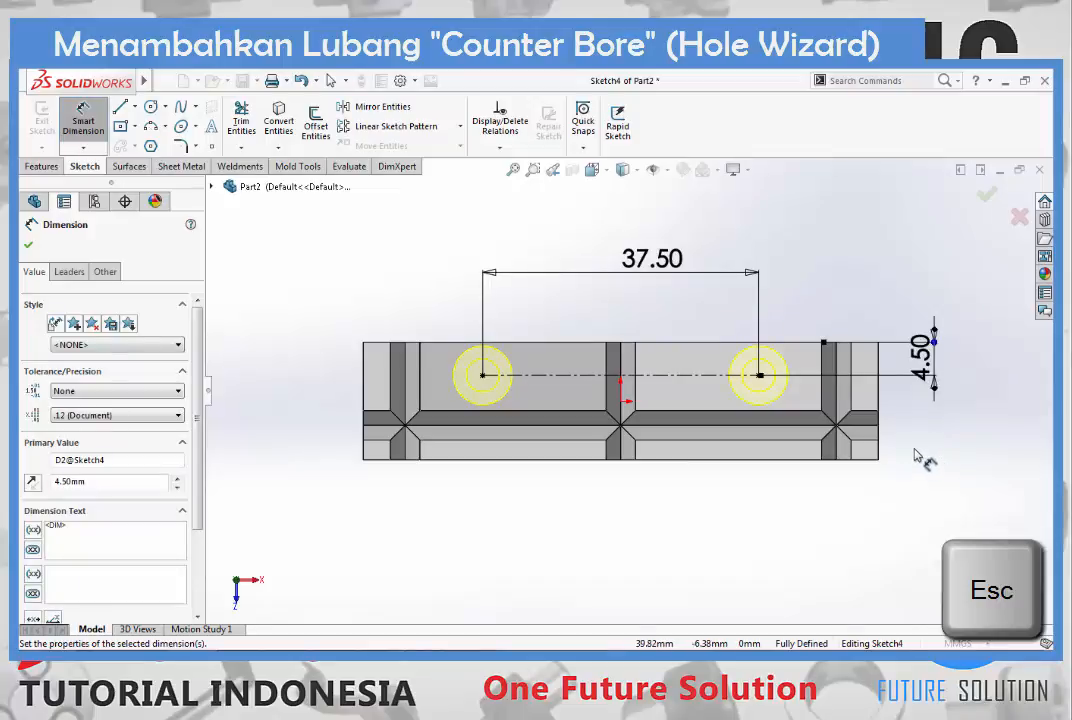
pyautogui.press('Escape')
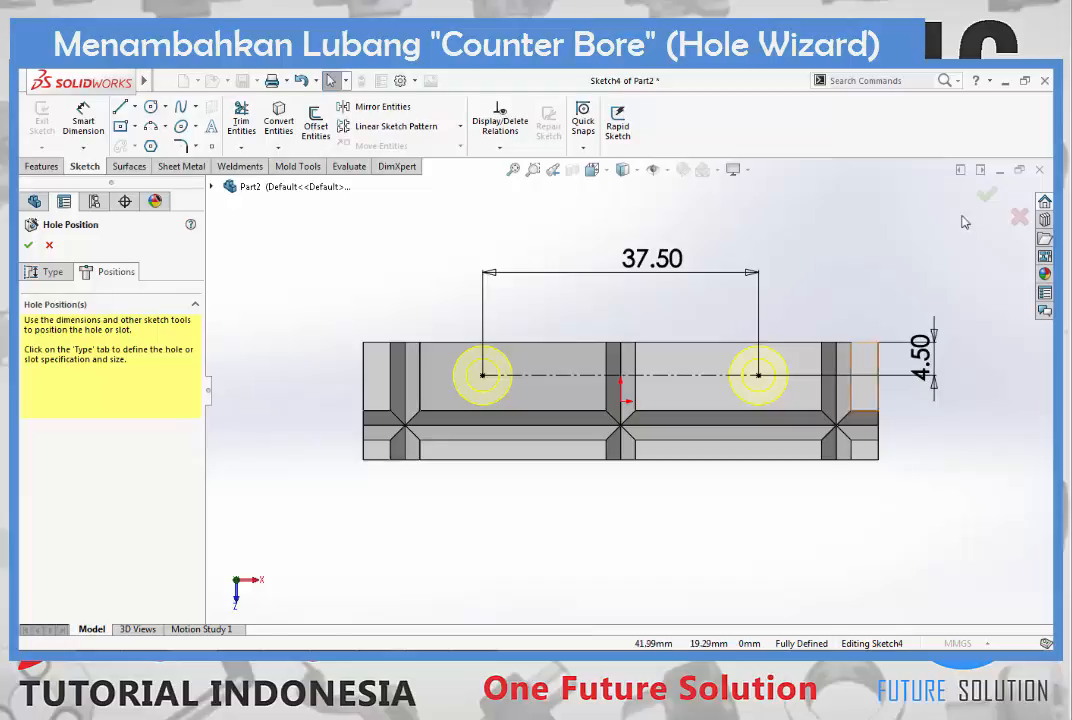
pyautogui.click(986, 196)
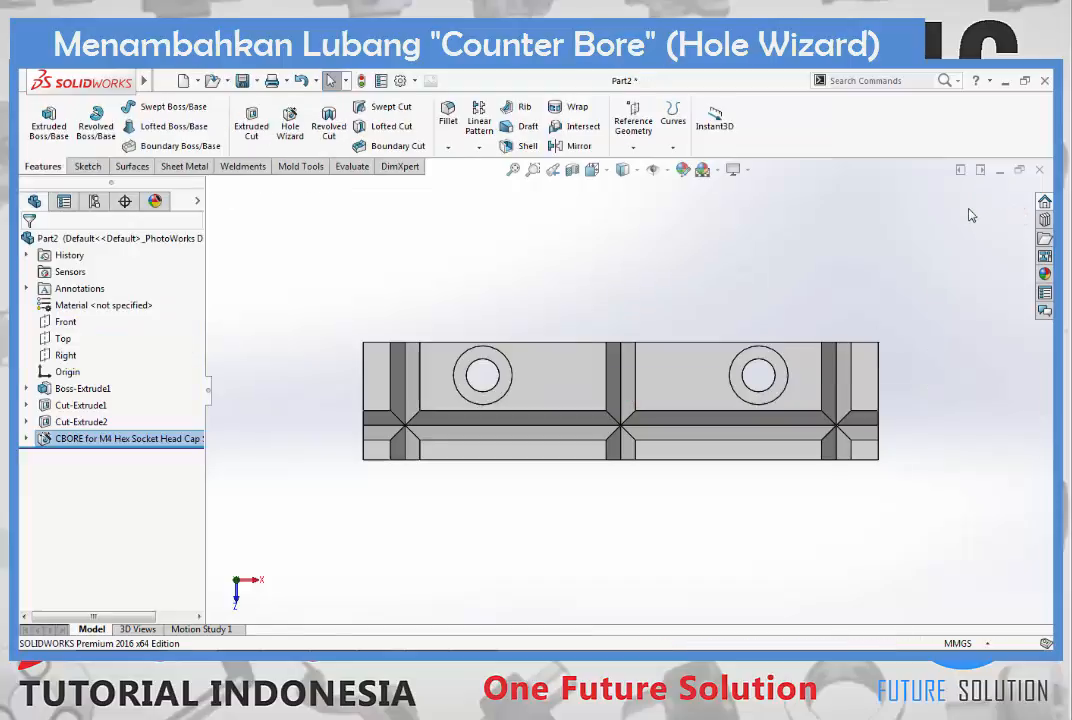
# - Fillet the block's four vertical corner edges with a symmetric 2 mm radius
pyautogui.hotkey('ctrl', '7')
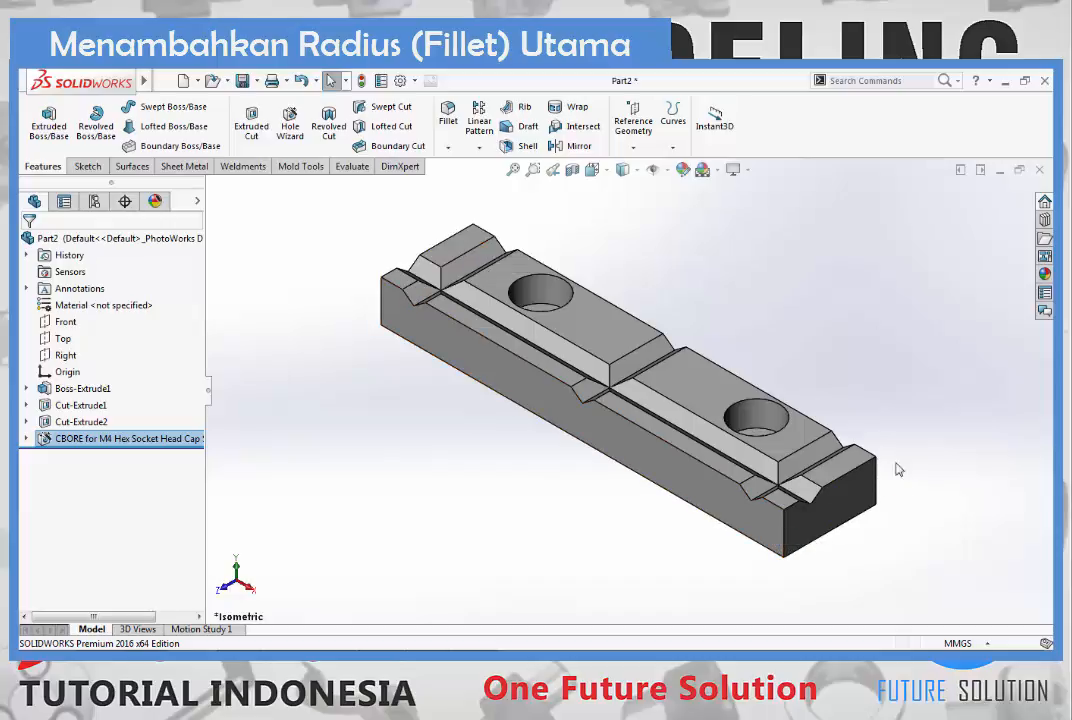
pyautogui.click(455, 137)
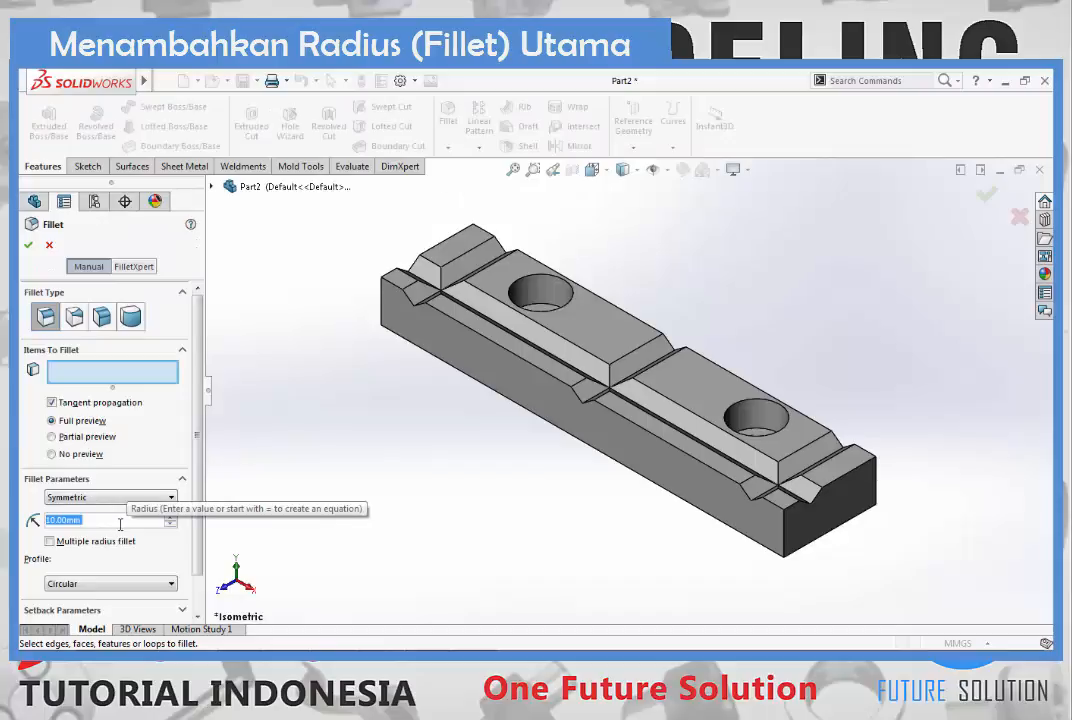
pyautogui.write('2')
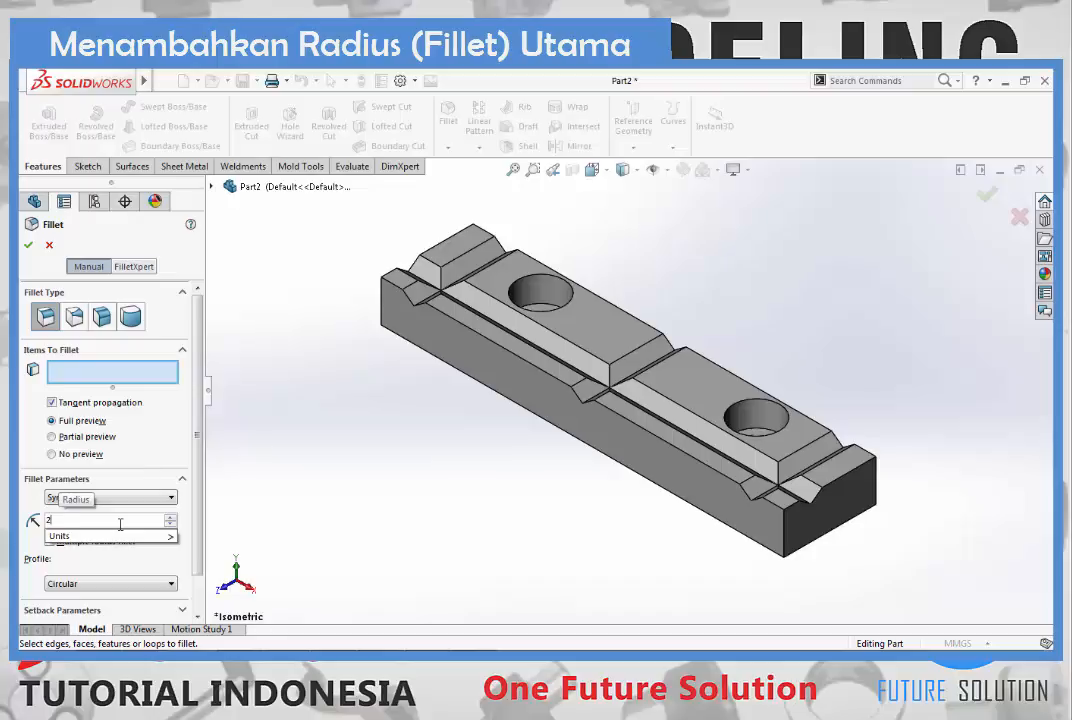
pyautogui.click(163, 434)
pyautogui.click(96, 425)
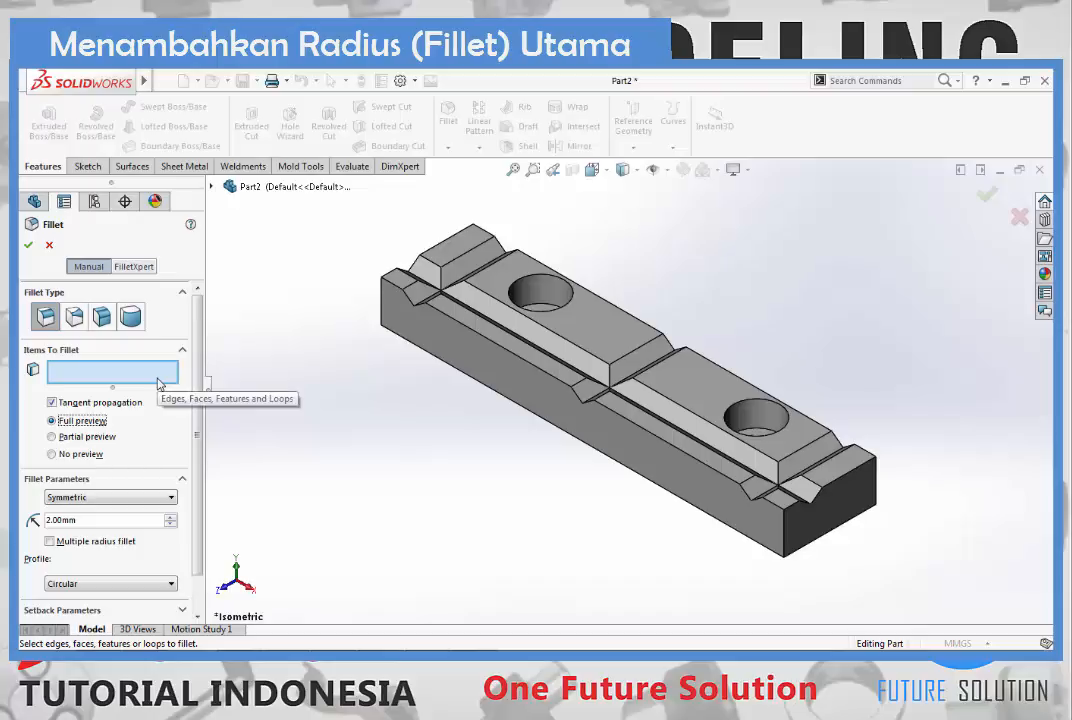
pyautogui.click(388, 299)
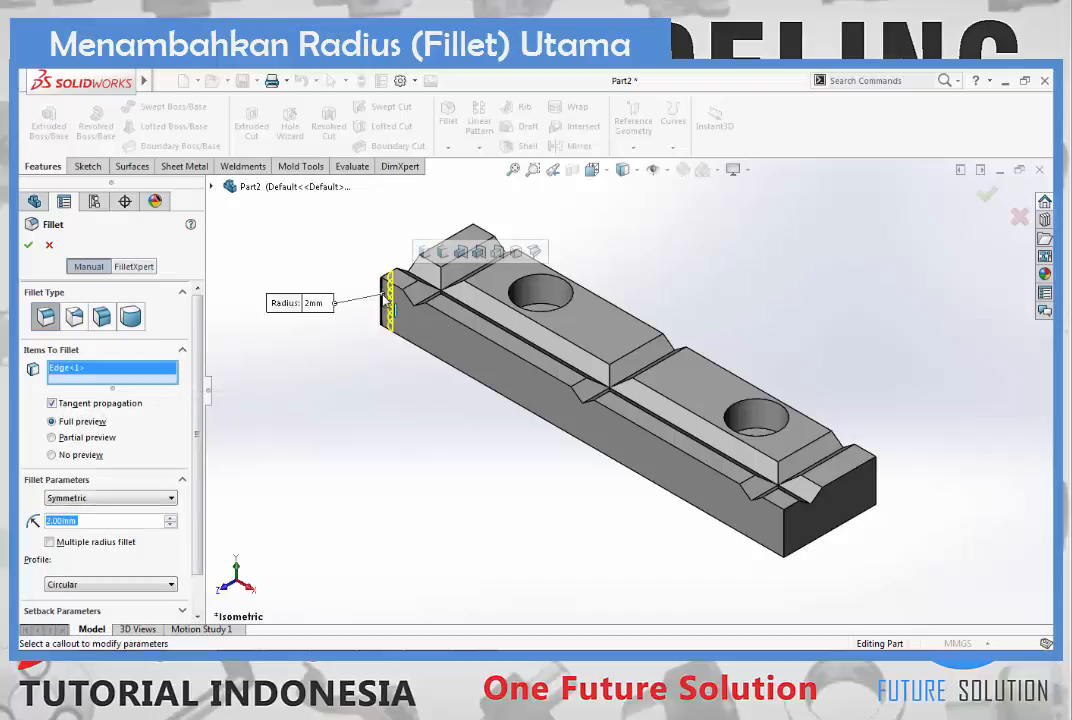
pyautogui.click(786, 528)
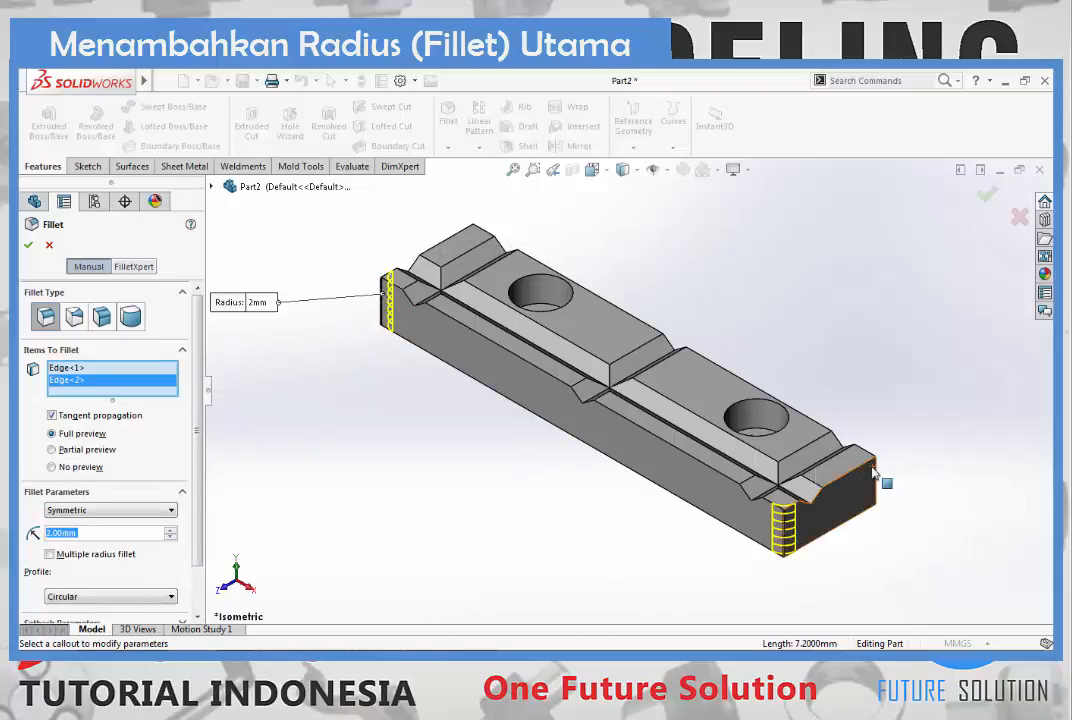
pyautogui.click(874, 477)
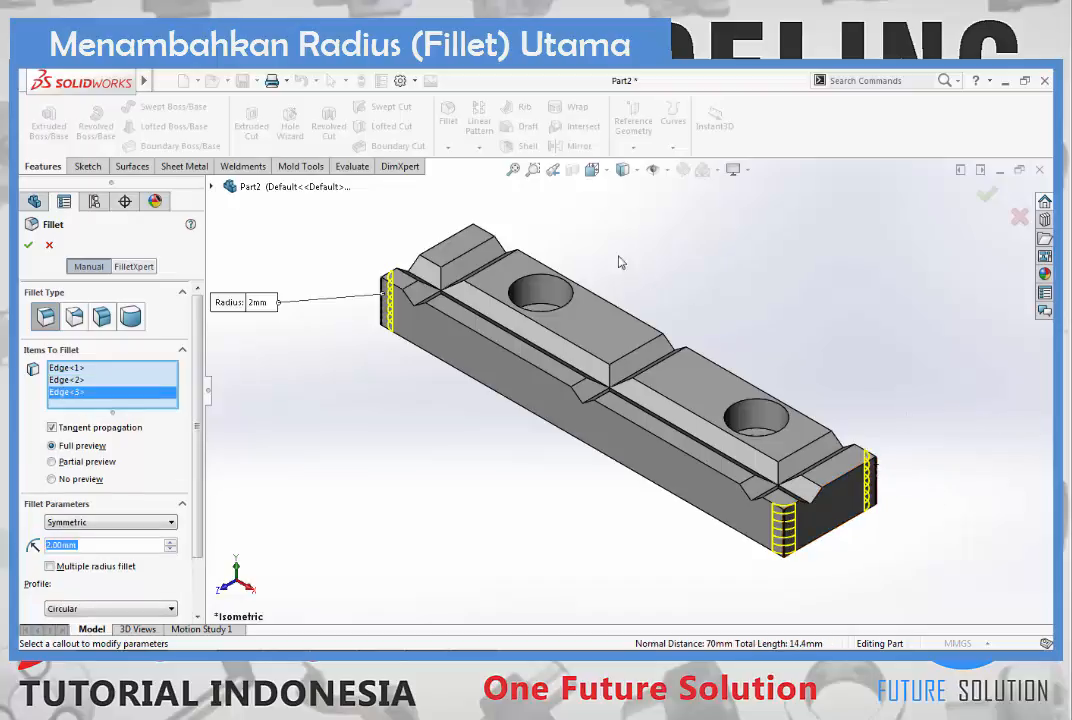
pyautogui.click(475, 247)
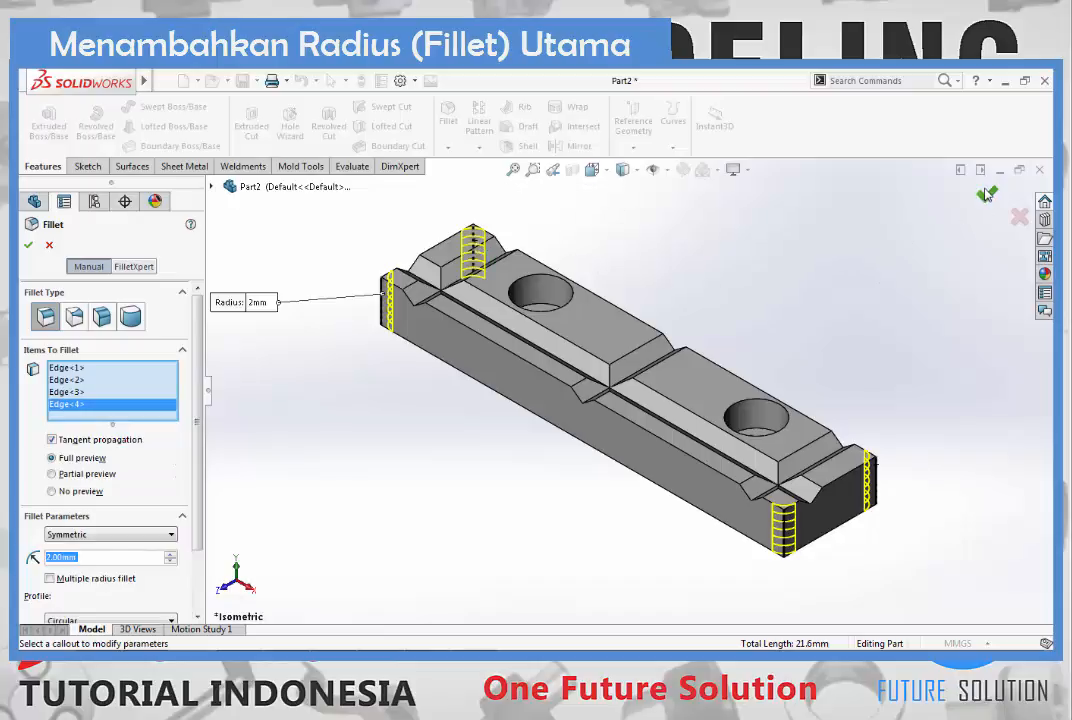
pyautogui.click(987, 193)
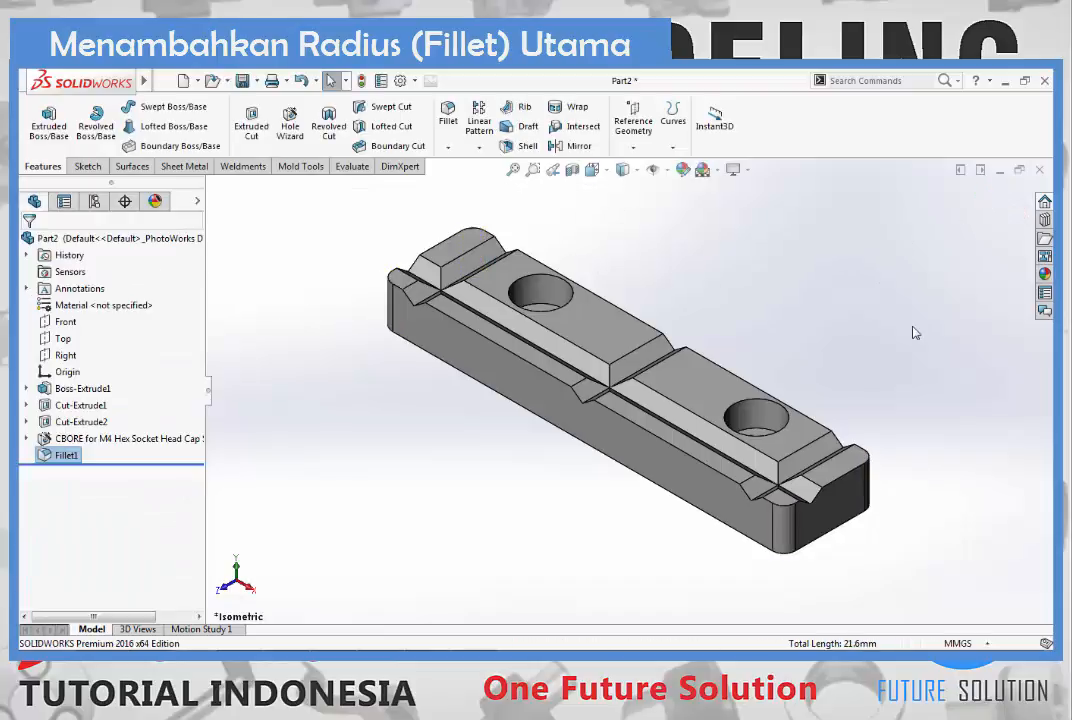